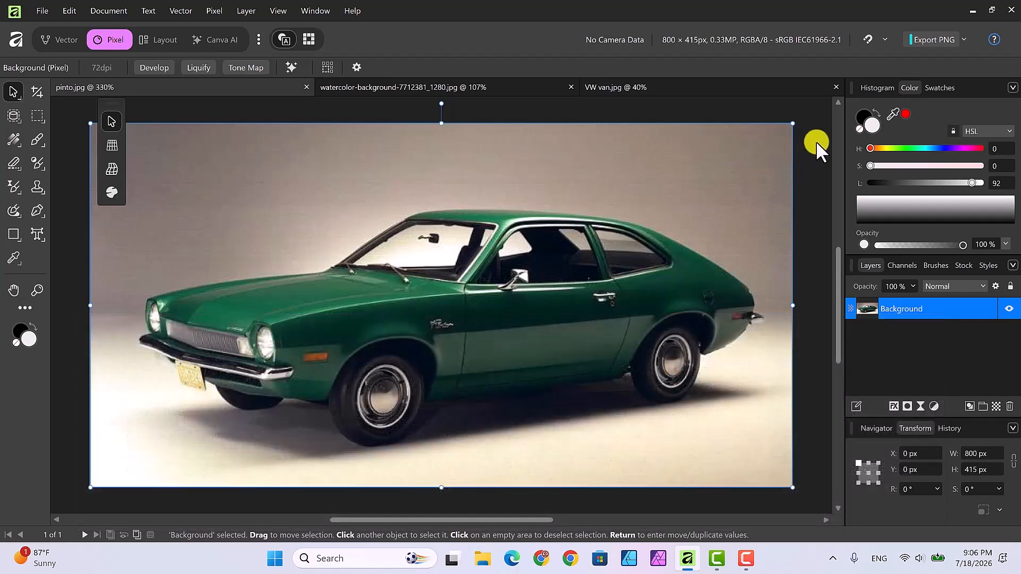
Add a live Glitch filter to the Background layer and set its method to Blast.
{"action": "left_click", "coordinate": [920, 405]}
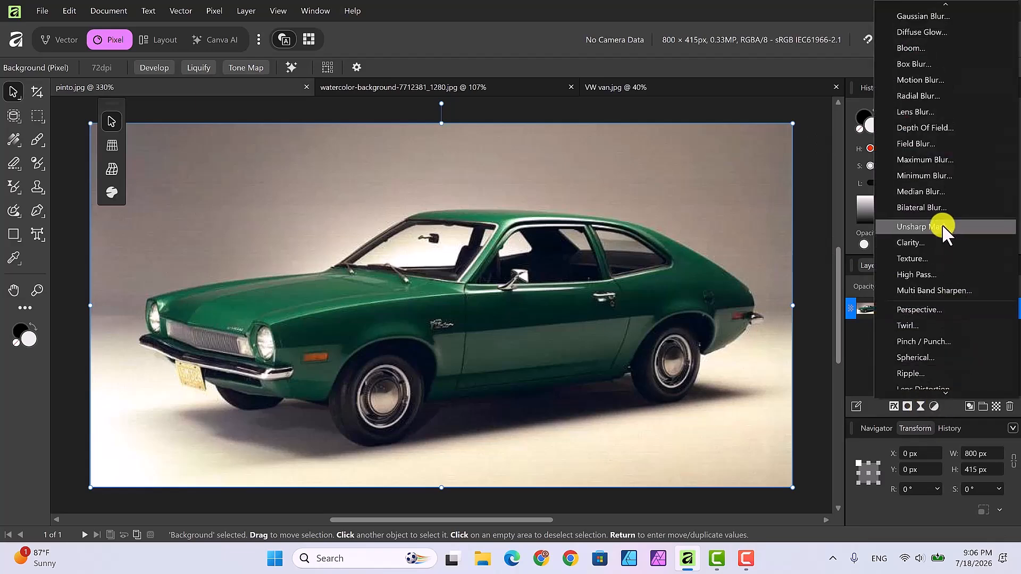
{"action": "scroll", "coordinate": [943, 222], "scroll_direction": "down", "scroll_amount": 2}
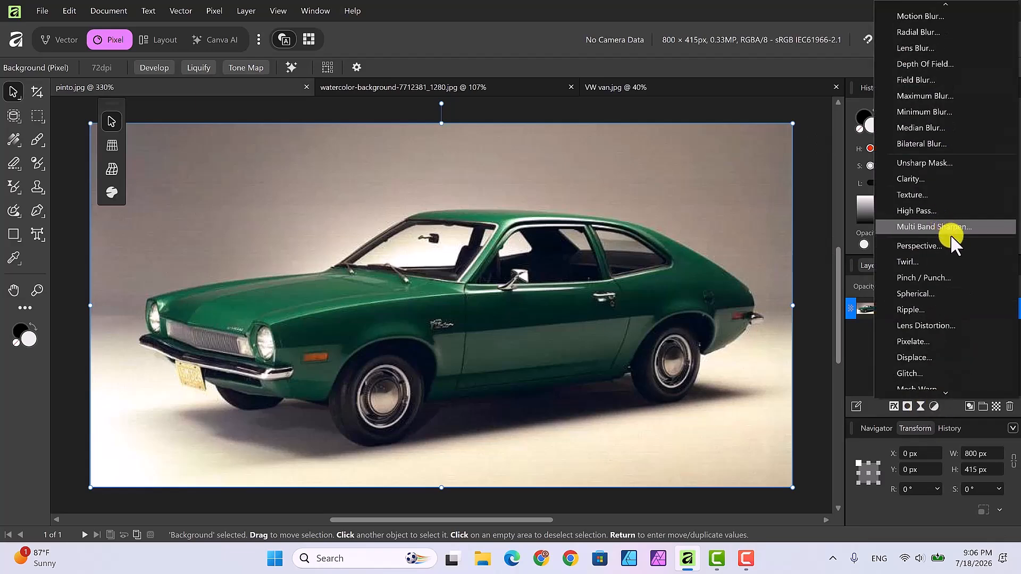
{"action": "left_click", "coordinate": [911, 364]}
{"action": "left_click_drag", "start_coordinate": [739, 287], "coordinate": [862, 173]}
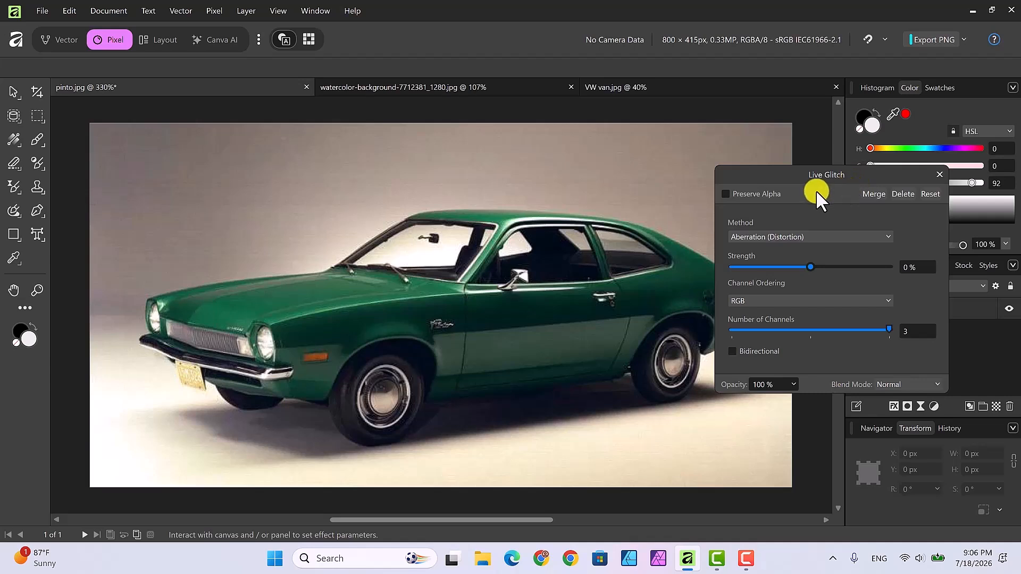
{"action": "left_click", "coordinate": [884, 238]}
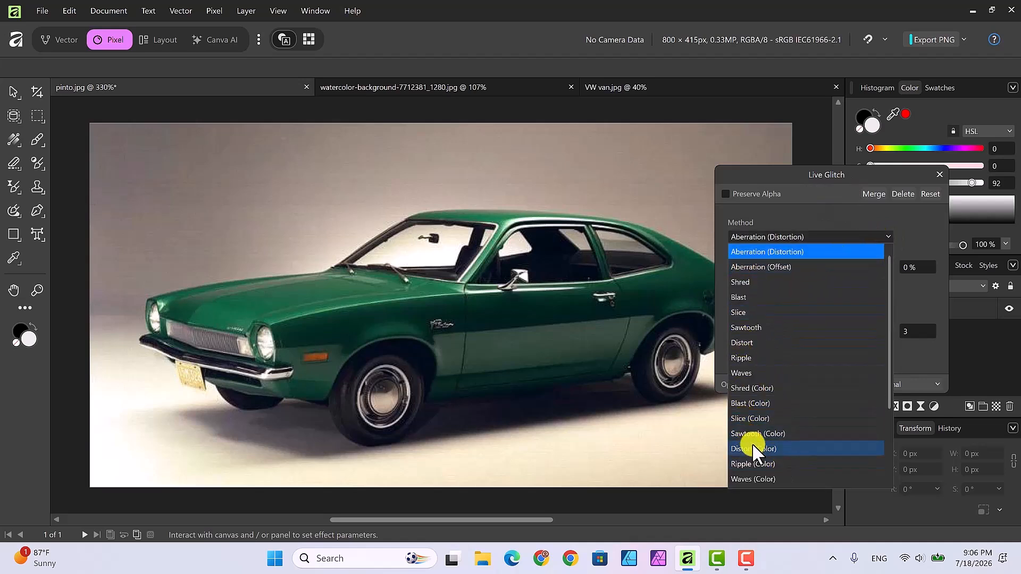
{"action": "left_click", "coordinate": [768, 297]}
Set the Blast glitch's horizontal strength to 11%, keeping its settings dialog clear of the car.
{"action": "left_click_drag", "start_coordinate": [782, 171], "coordinate": [834, 142]}
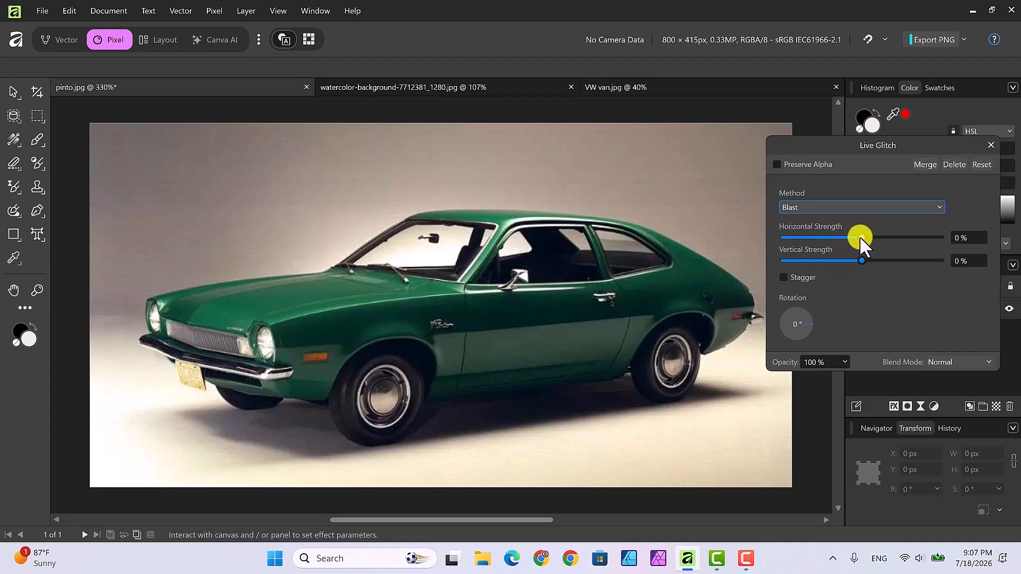
{"action": "mouse_move", "coordinate": [860, 237]}
{"action": "left_mouse_down"}
{"action": "mouse_move", "coordinate": [897, 238]}
{"action": "mouse_move", "coordinate": [868, 233]}
{"action": "left_mouse_up"}
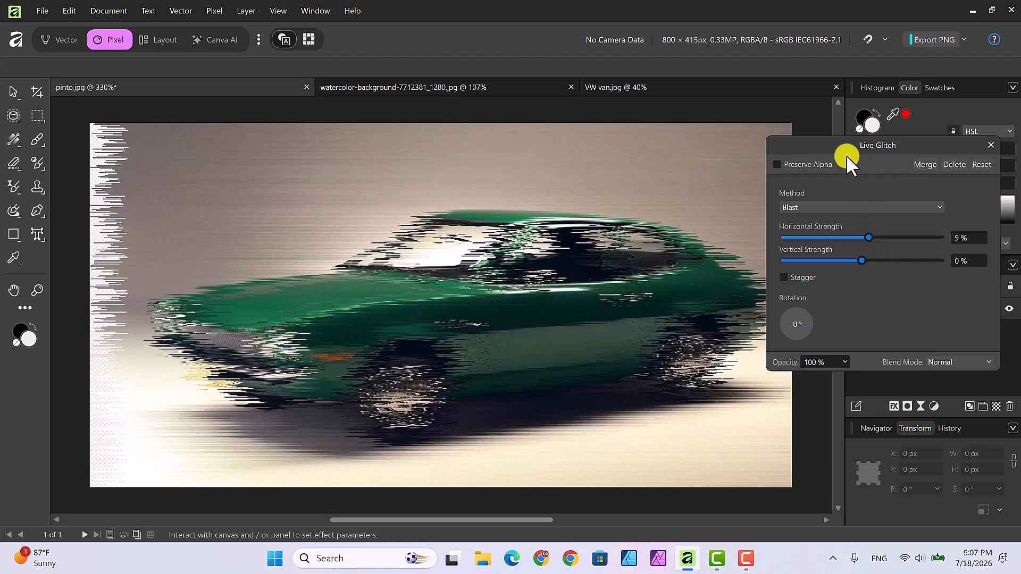
{"action": "left_click_drag", "start_coordinate": [823, 141], "coordinate": [831, 142]}
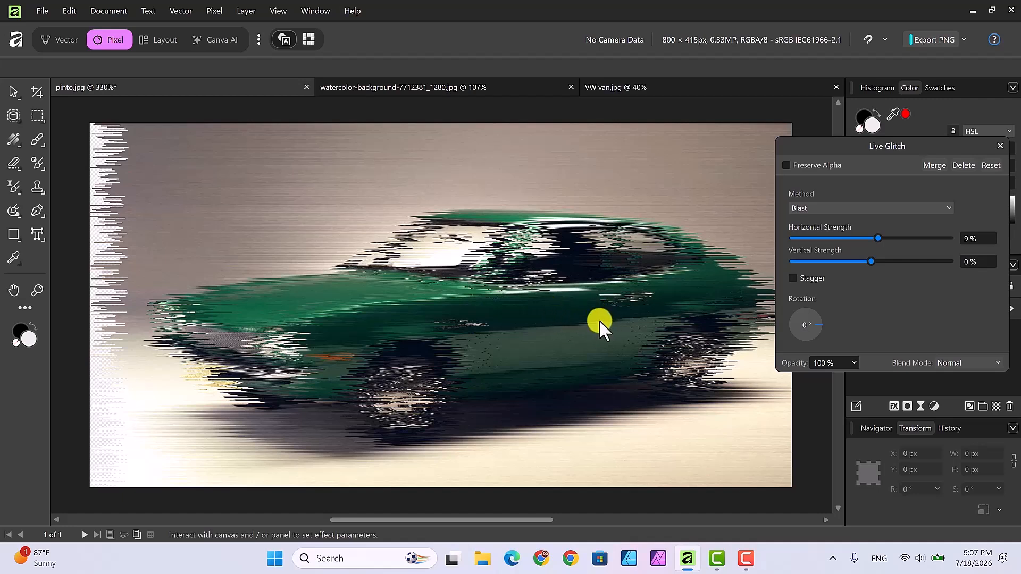
{"action": "left_click_drag", "start_coordinate": [822, 146], "coordinate": [825, 145]}
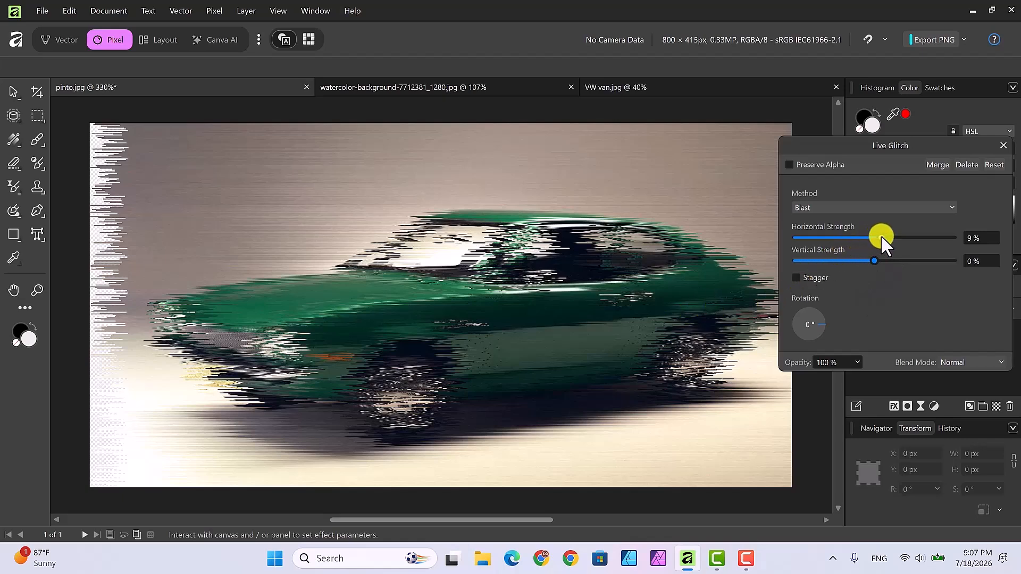
{"action": "left_click_drag", "start_coordinate": [881, 235], "coordinate": [882, 235]}
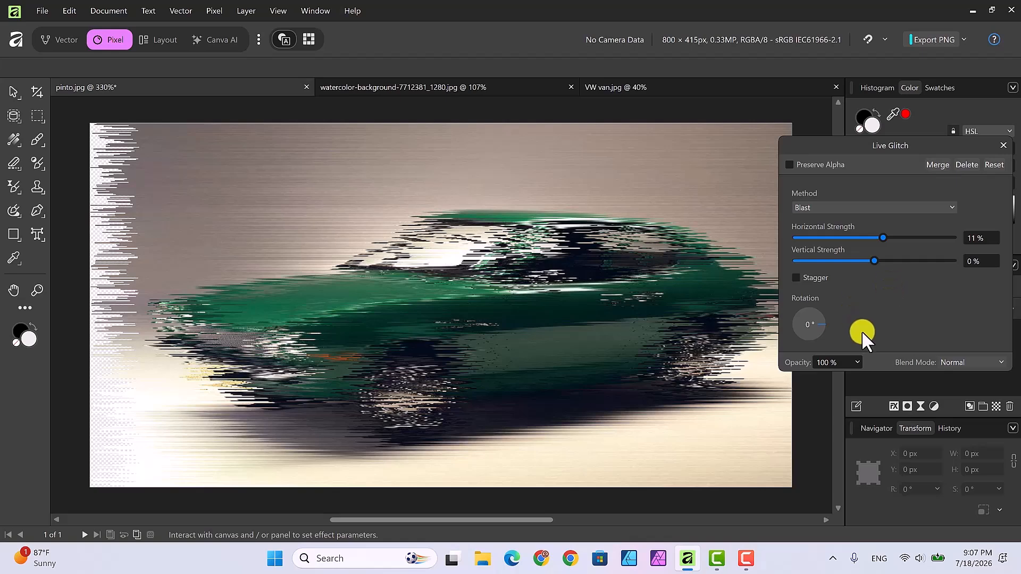
Lower the Blast glitch filter's opacity to 68%.
{"action": "left_click", "coordinate": [857, 362]}
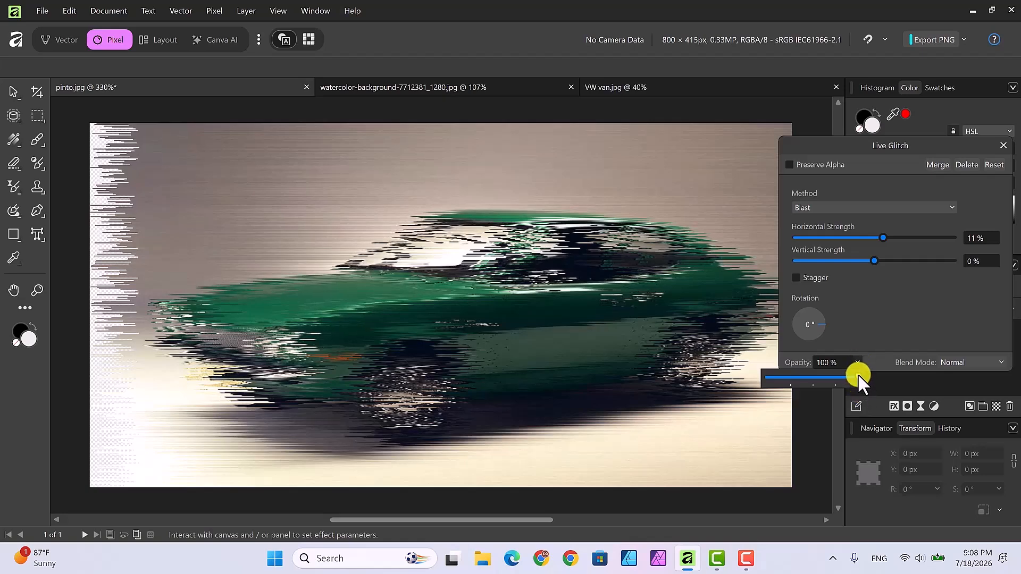
{"action": "mouse_move", "coordinate": [855, 376]}
{"action": "left_mouse_down"}
{"action": "mouse_move", "coordinate": [819, 372]}
{"action": "mouse_move", "coordinate": [829, 375]}
{"action": "left_mouse_up"}
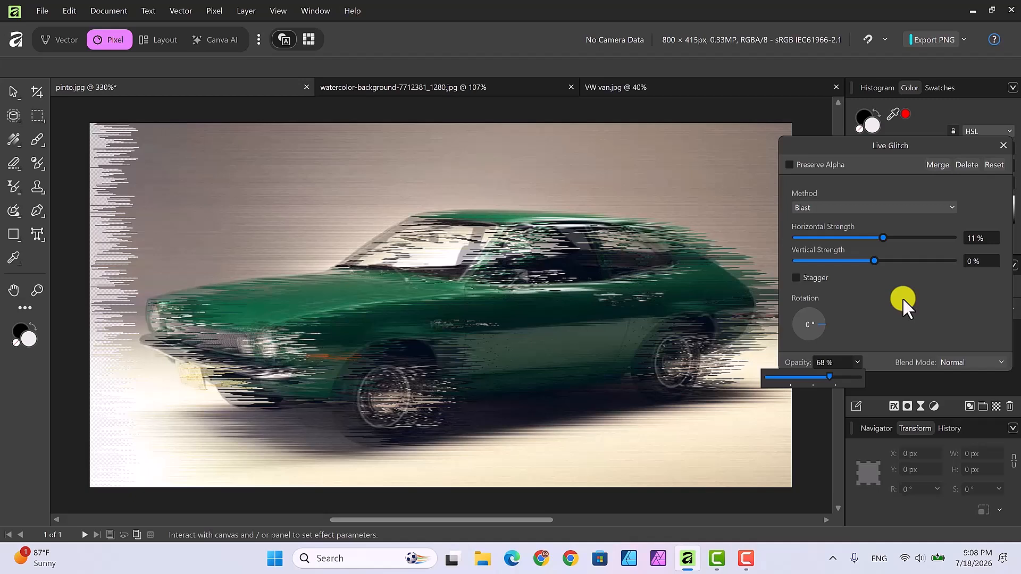
{"action": "left_click", "coordinate": [831, 141]}
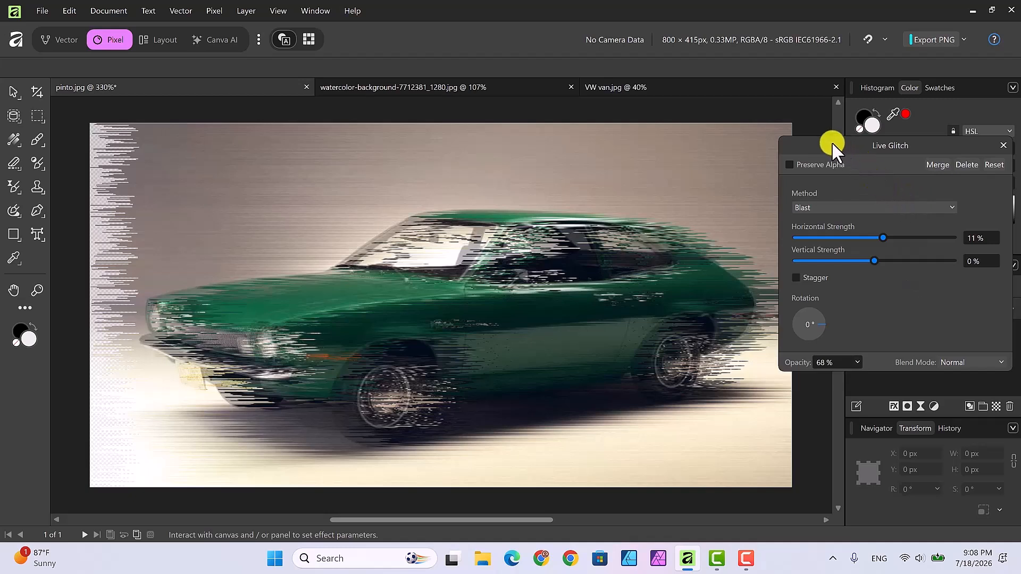
{"action": "left_click_drag", "start_coordinate": [827, 142], "coordinate": [793, 127]}
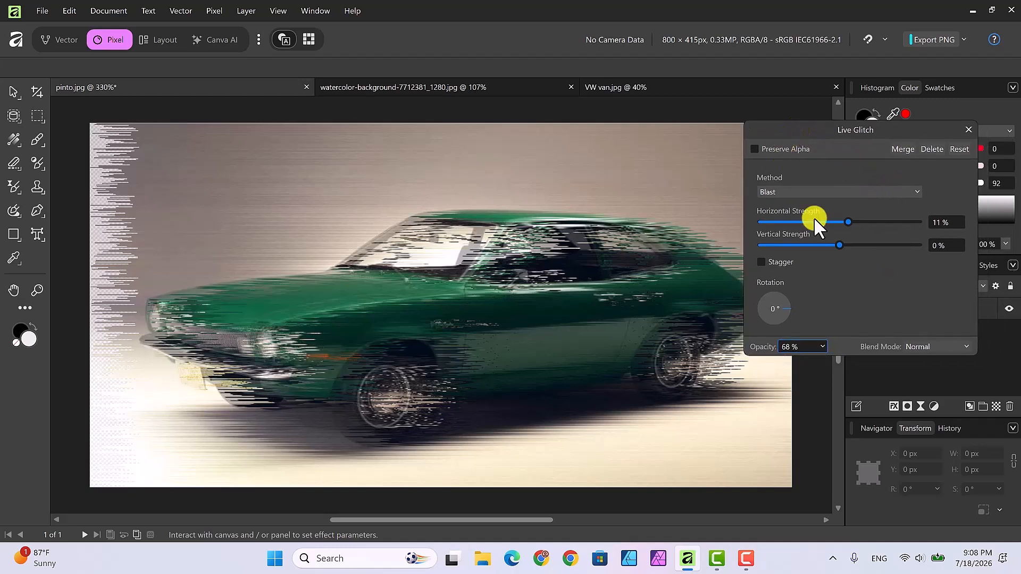
Preview the available blend modes on the Blast glitch, keep Normal, and close the filter settings.
{"action": "left_click", "coordinate": [966, 346]}
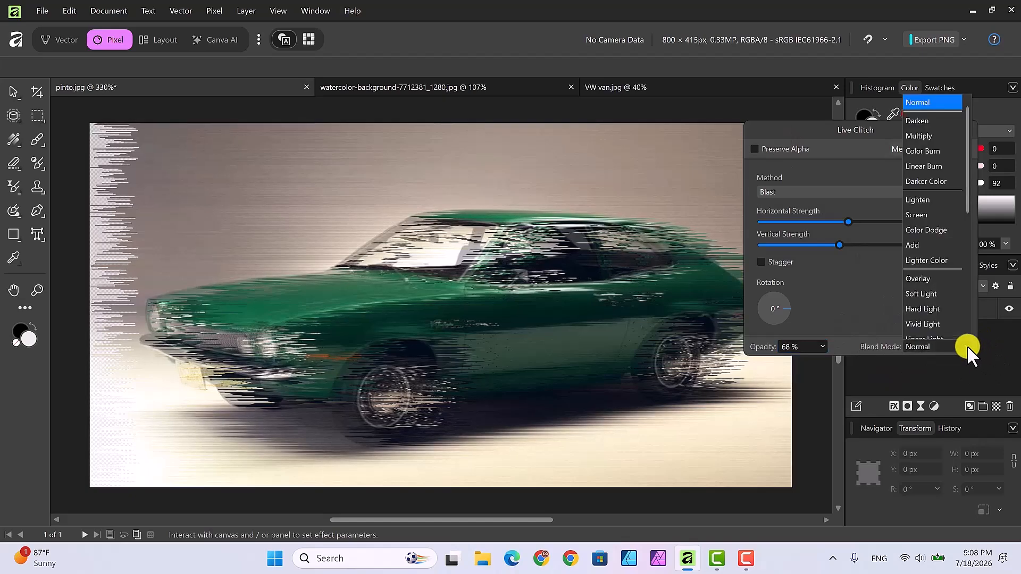
{"action": "scroll", "coordinate": [944, 312], "scroll_direction": "down", "scroll_amount": 2}
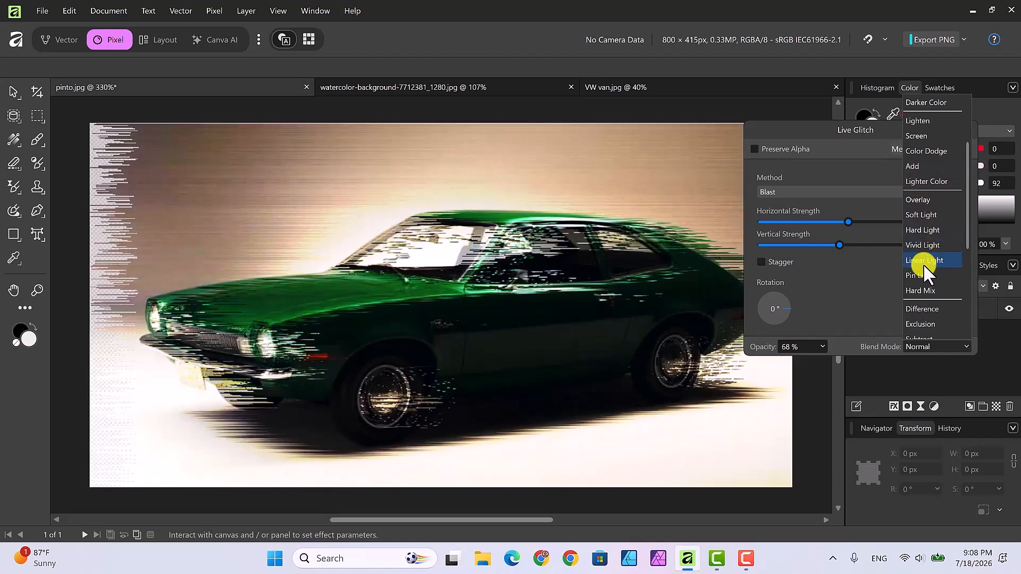
{"action": "scroll", "coordinate": [924, 269], "scroll_direction": "down", "scroll_amount": 2}
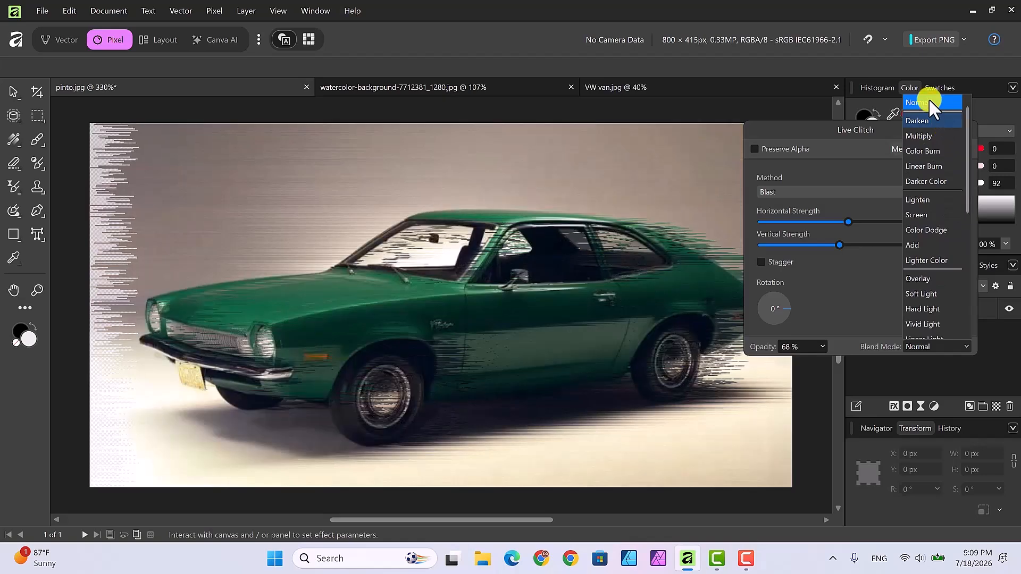
{"action": "left_click", "coordinate": [928, 99]}
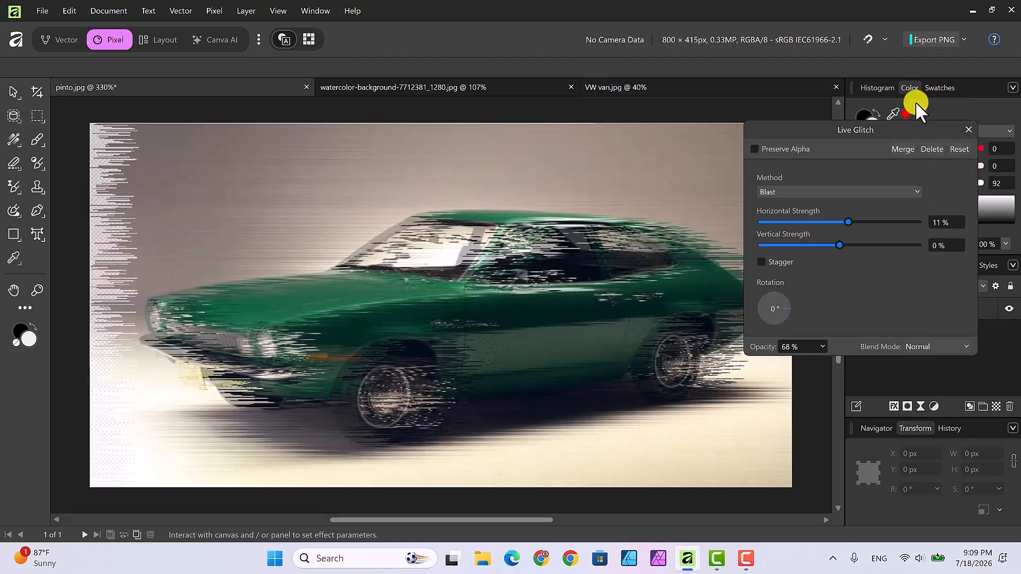
{"action": "left_click", "coordinate": [964, 130]}
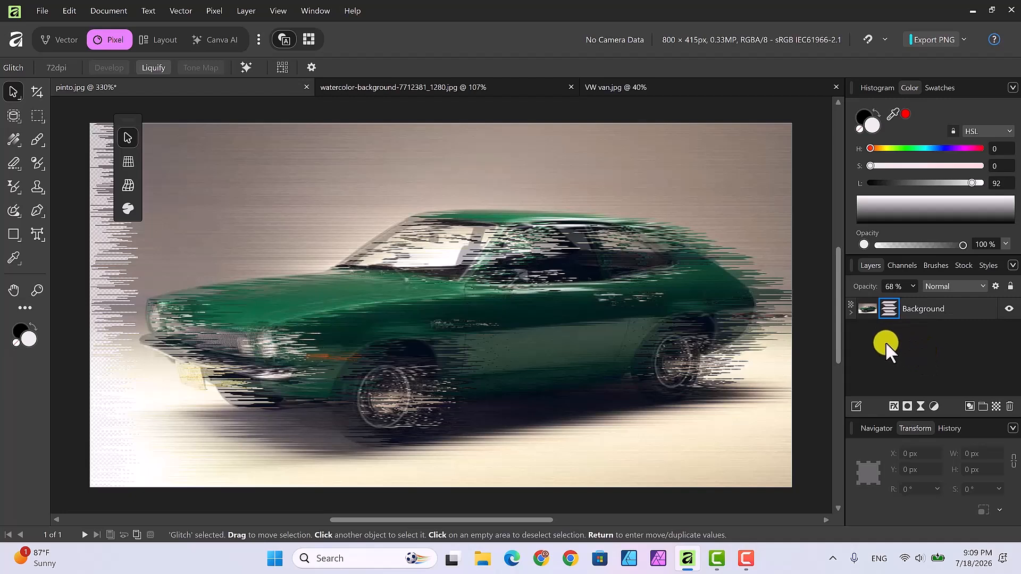
Rename the Background layer as pinto and its nested Glitch filter as blast.
{"action": "left_click", "coordinate": [851, 313]}
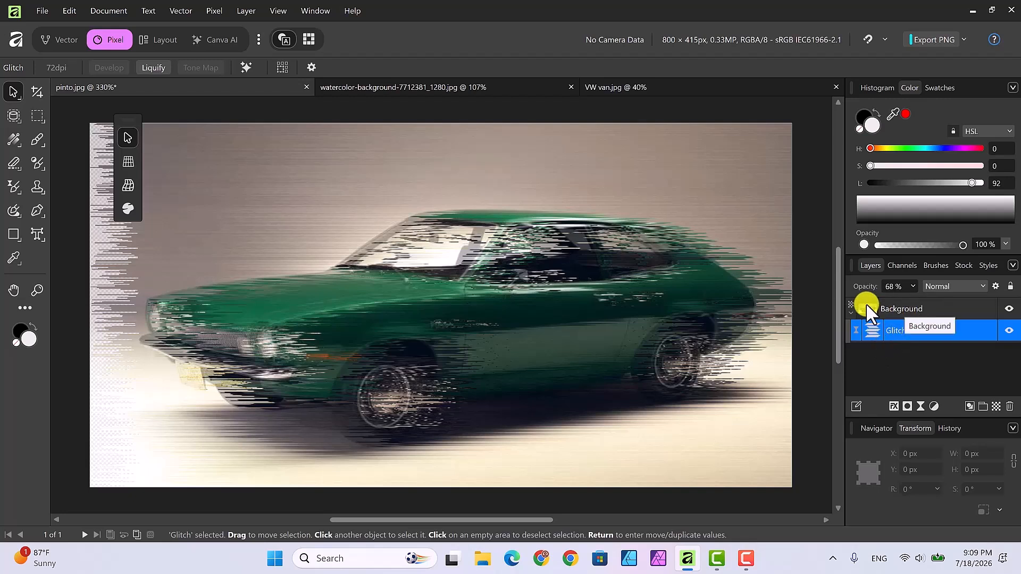
{"action": "left_click", "coordinate": [910, 309]}
{"action": "double_click", "coordinate": [910, 308]}
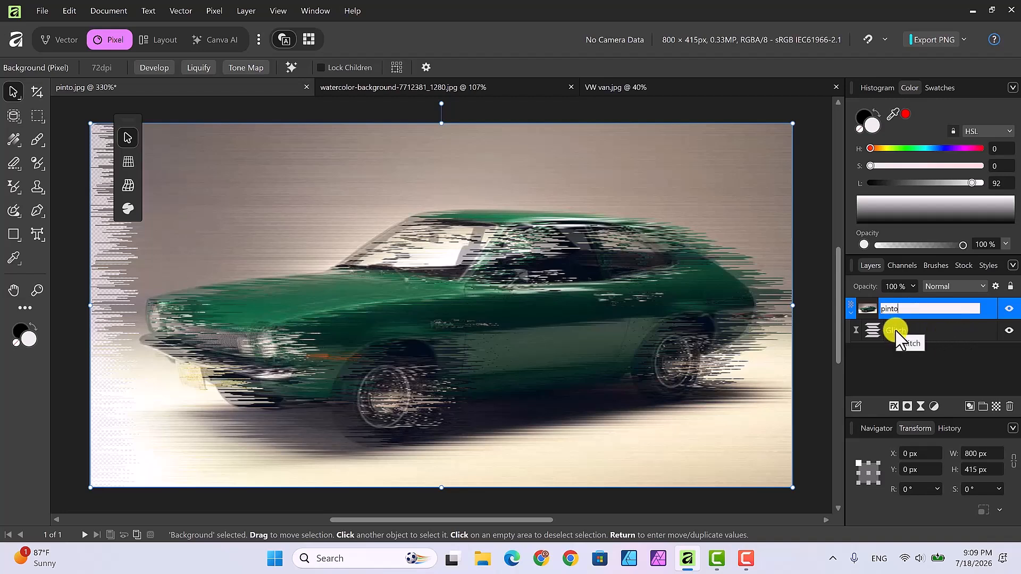
{"action": "left_click", "coordinate": [894, 329]}
{"action": "double_click", "coordinate": [895, 329]}
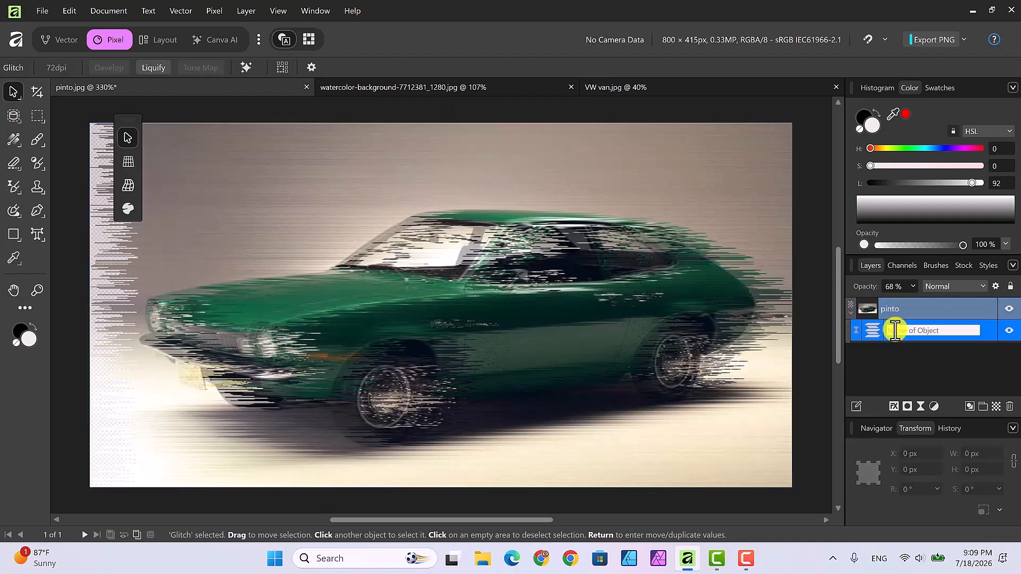
{"action": "type", "text": "blast"}
{"action": "left_click", "coordinate": [920, 357]}
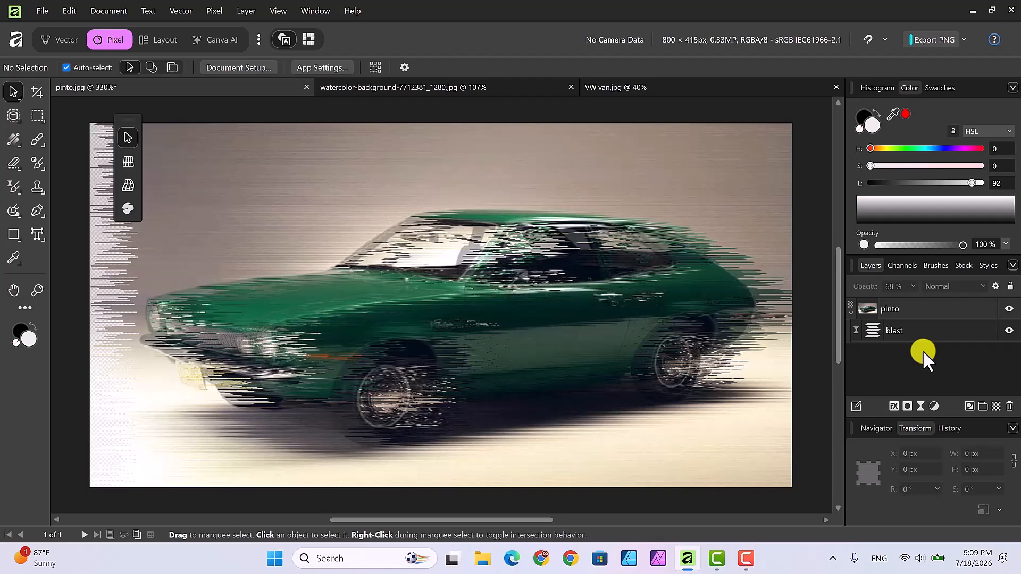
Add a second live Glitch filter to the pinto layer, using the Light Streaks method with 100% horizontal strength.
{"action": "left_click", "coordinate": [918, 309]}
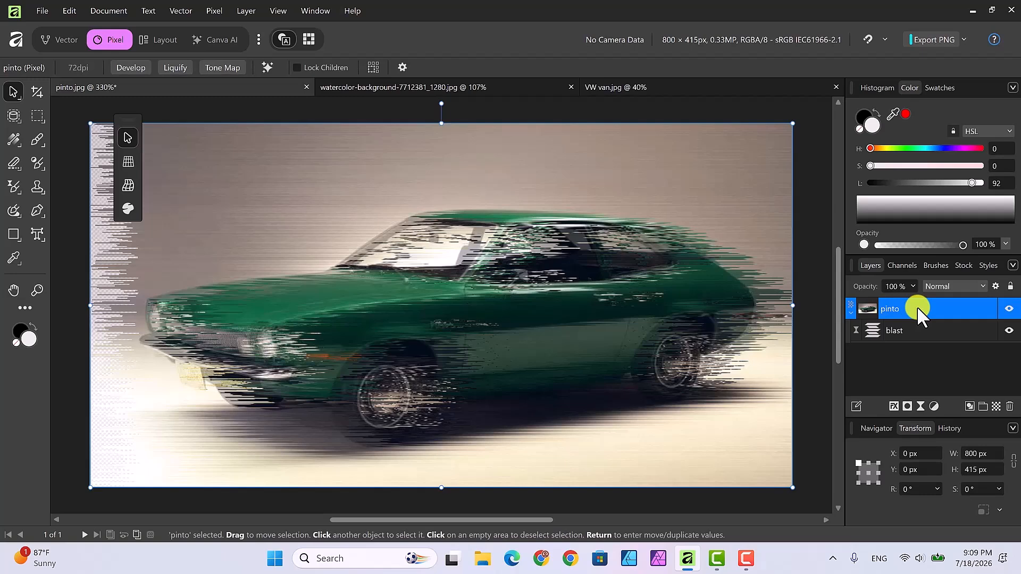
{"action": "left_click", "coordinate": [920, 405]}
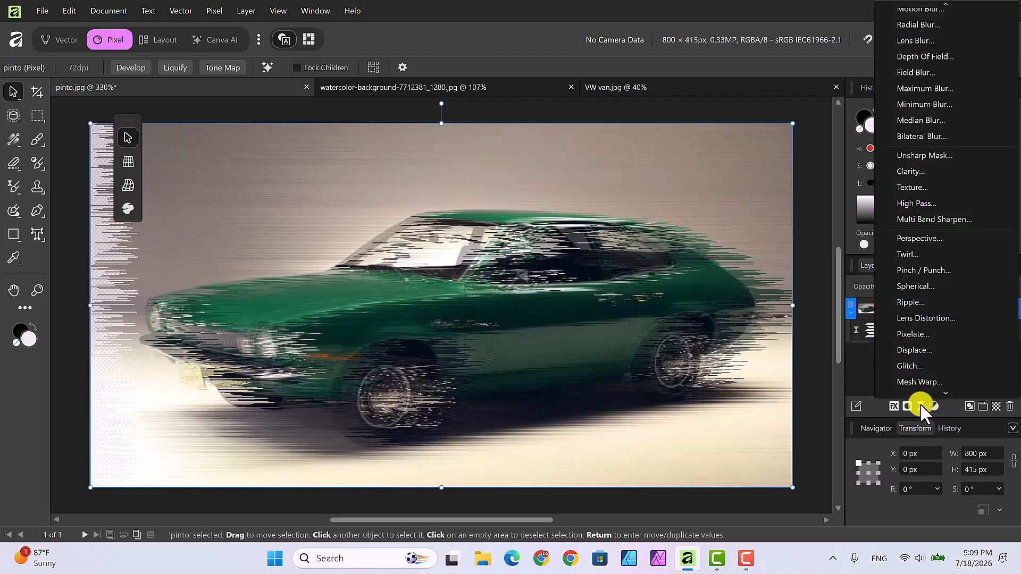
{"action": "left_click", "coordinate": [913, 367]}
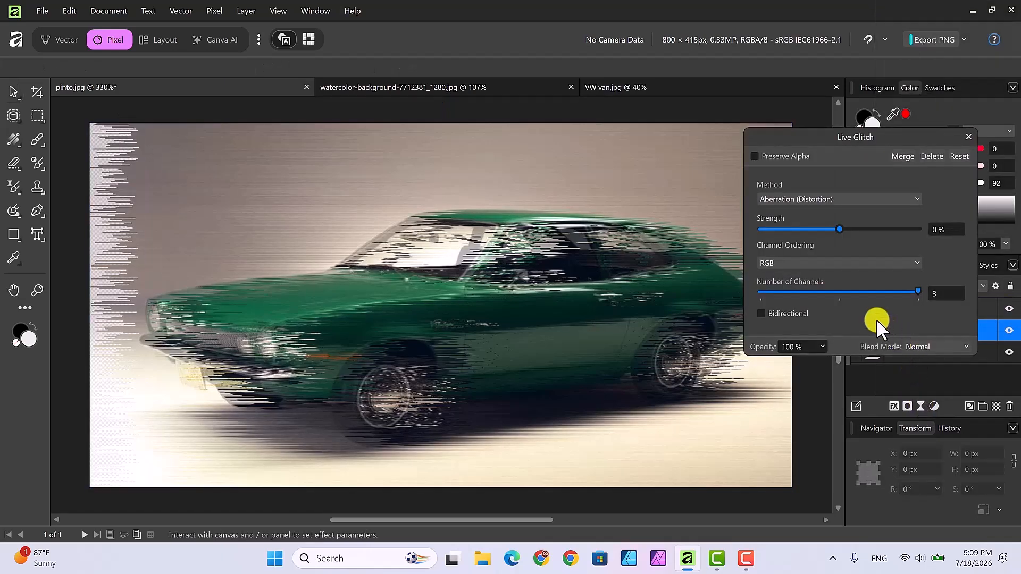
{"action": "left_click", "coordinate": [911, 199]}
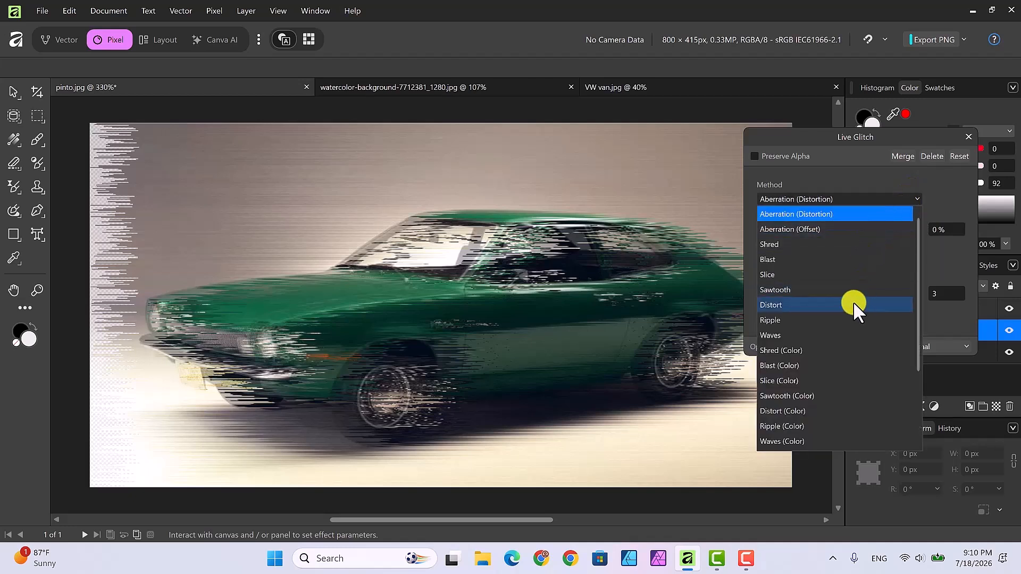
{"action": "scroll", "coordinate": [853, 302], "scroll_direction": "down", "scroll_amount": 3}
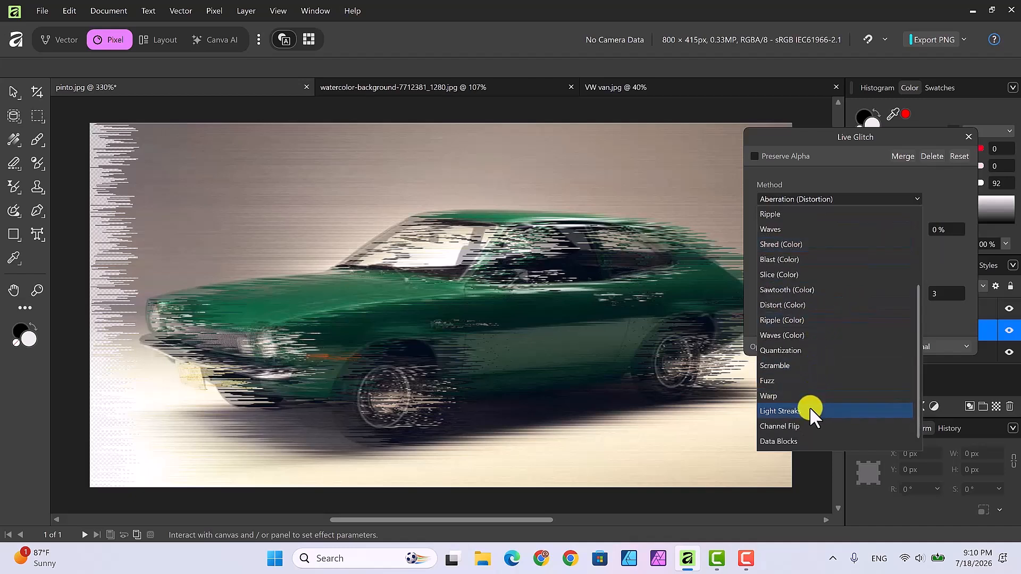
{"action": "left_click", "coordinate": [810, 409]}
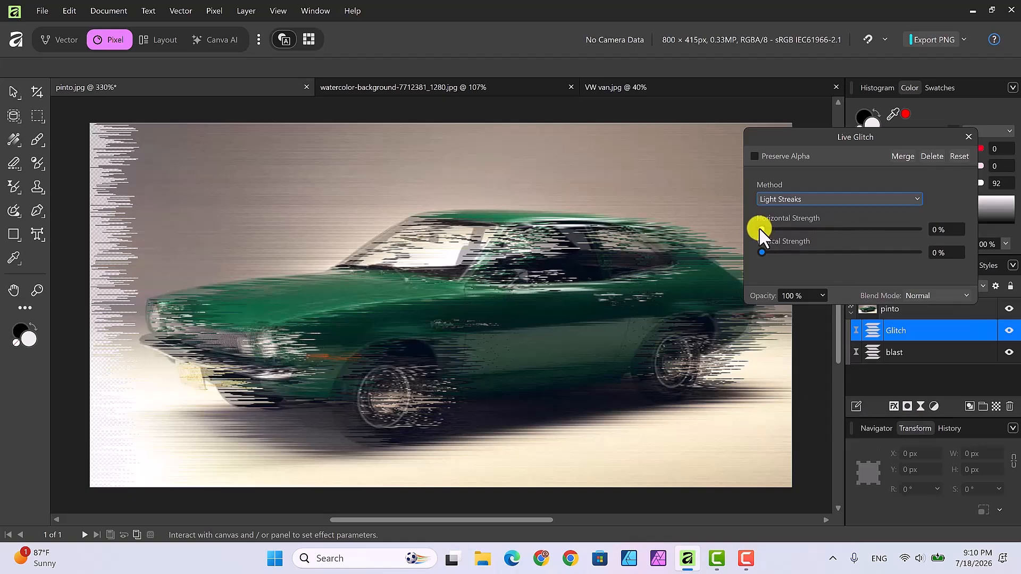
{"action": "left_click_drag", "start_coordinate": [758, 227], "coordinate": [920, 232]}
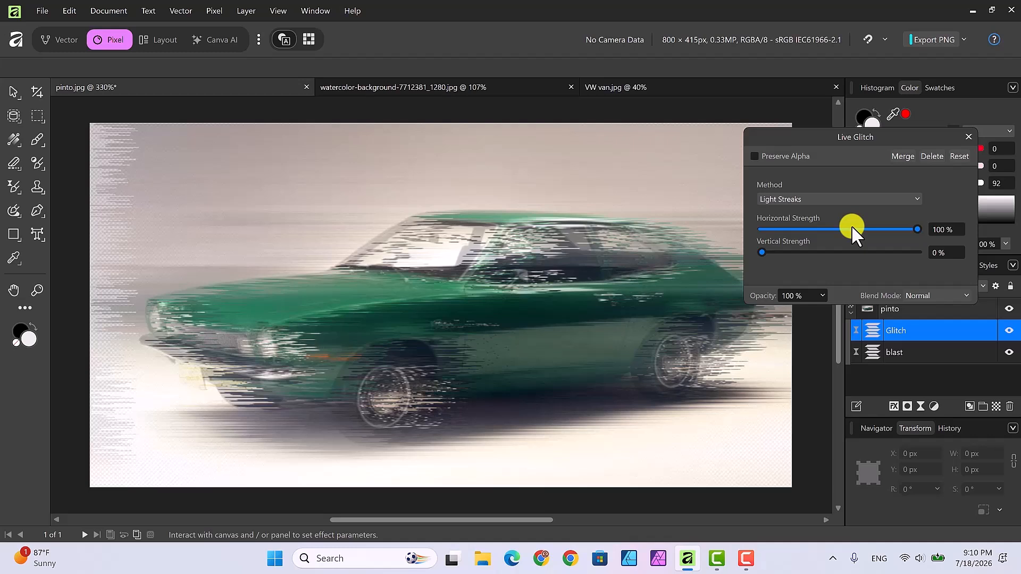
{"action": "left_click", "coordinate": [970, 136]}
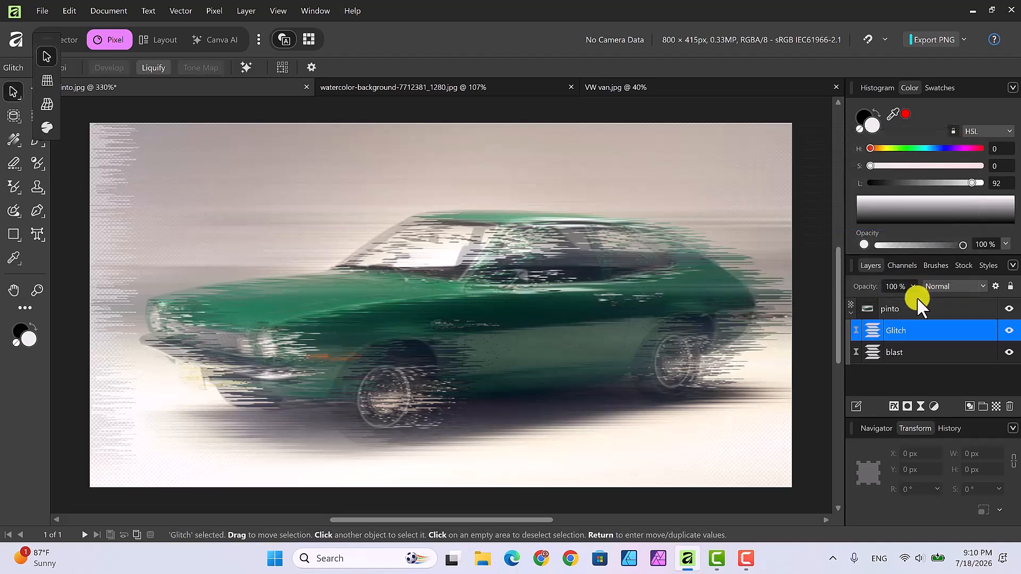
Rename the new Glitch filter as light streaks.
{"action": "double_click", "coordinate": [900, 330]}
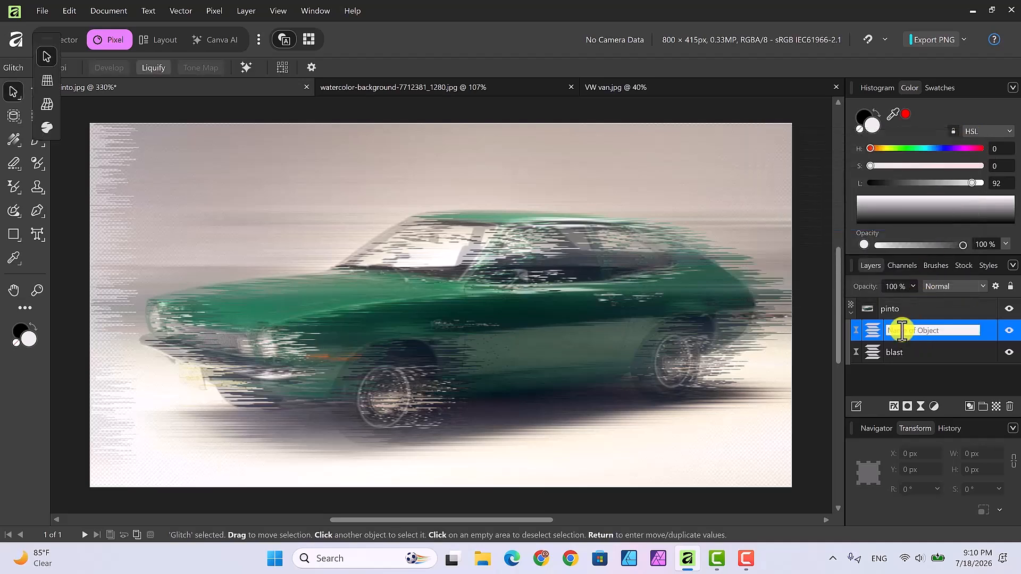
{"action": "type", "text": "light streaks"}
{"action": "left_click", "coordinate": [933, 362]}
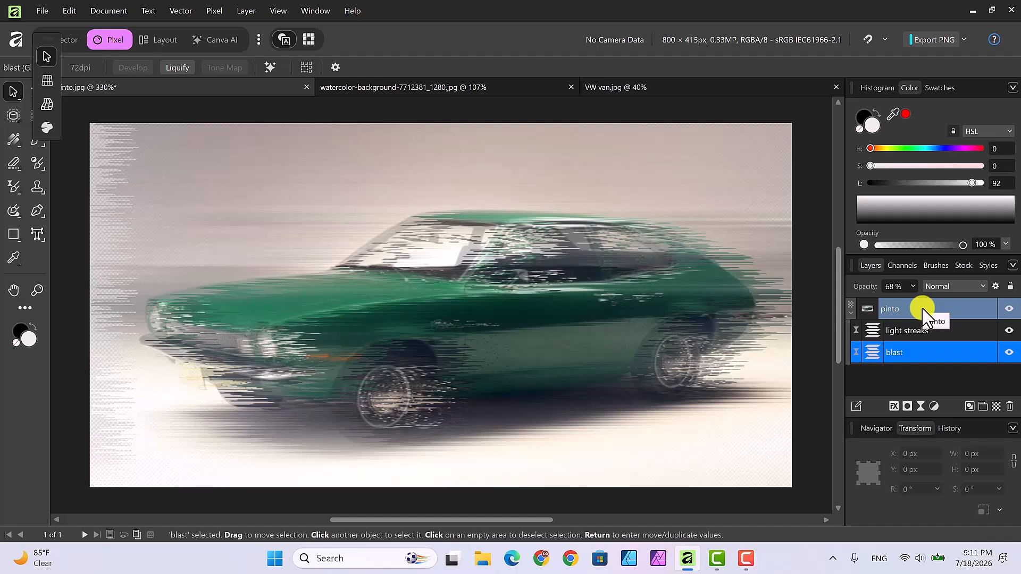
Collapse and re-expand the pinto layer's nested filters, then reopen the light streaks filter settings for review.
{"action": "left_click", "coordinate": [852, 312]}
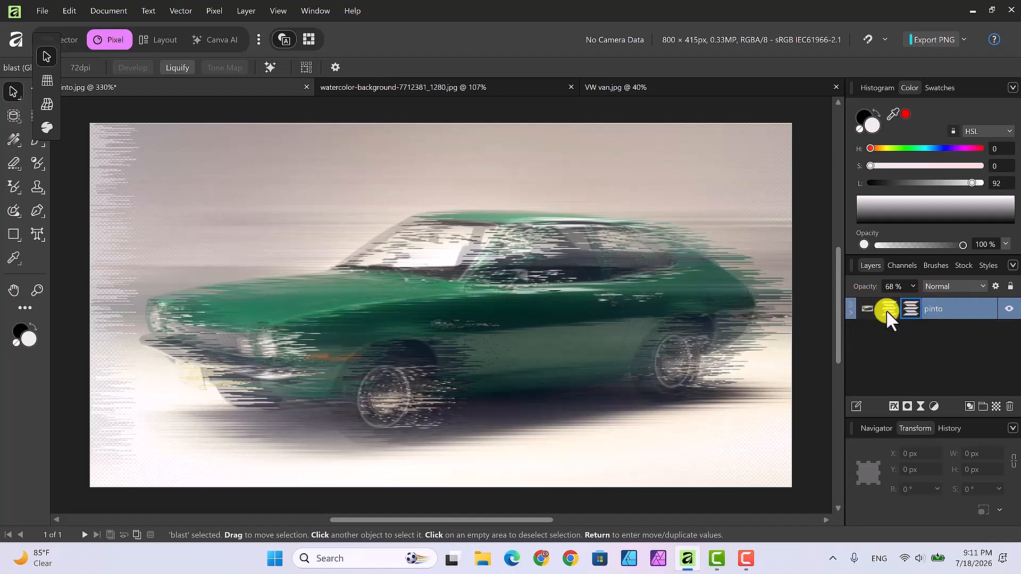
{"action": "left_click", "coordinate": [850, 313]}
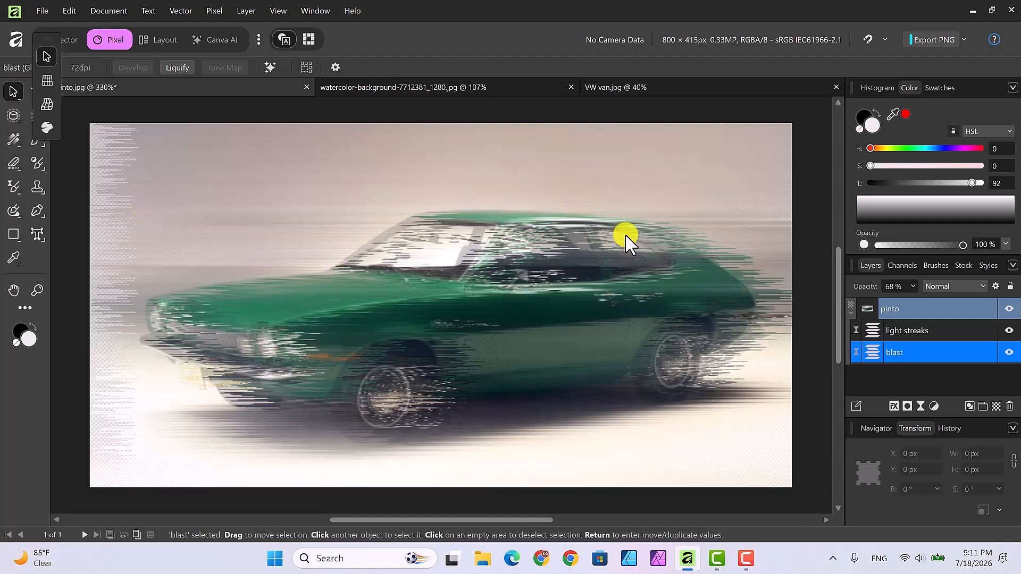
{"action": "double_click", "coordinate": [873, 331]}
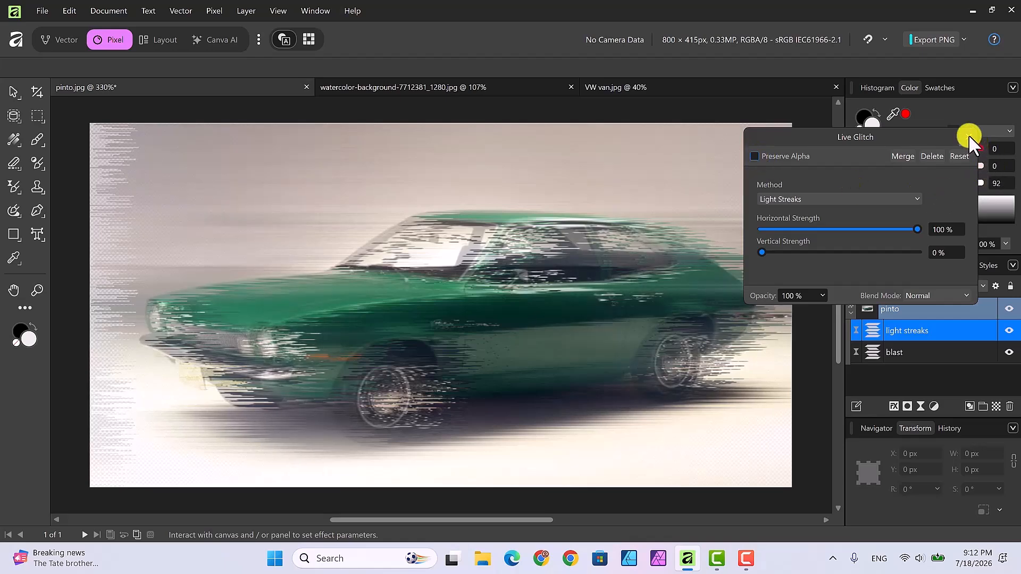
Compare the blast filter with Preserve Alpha on and off, leaving the option off.
{"action": "left_click", "coordinate": [968, 136]}
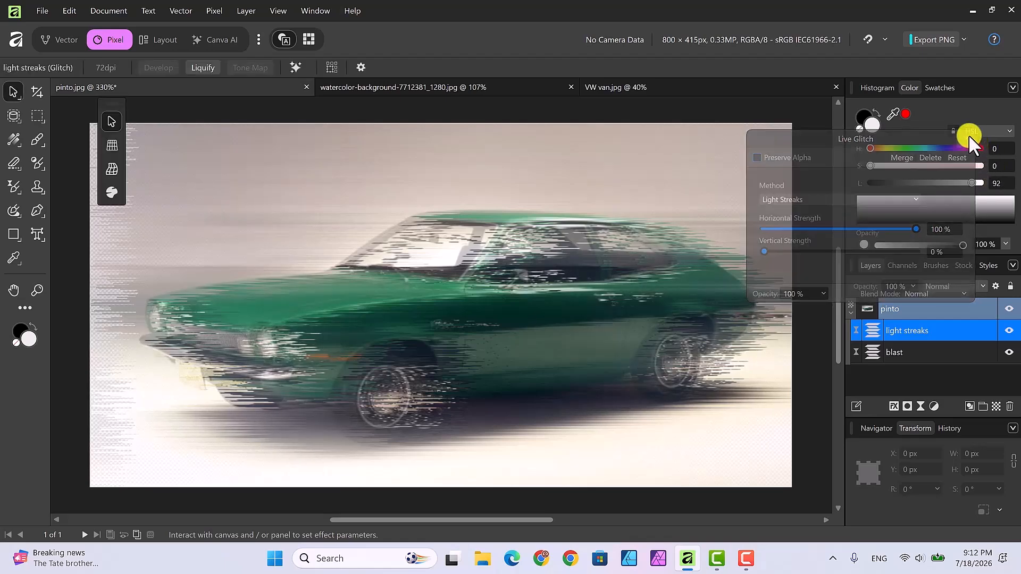
{"action": "double_click", "coordinate": [872, 353]}
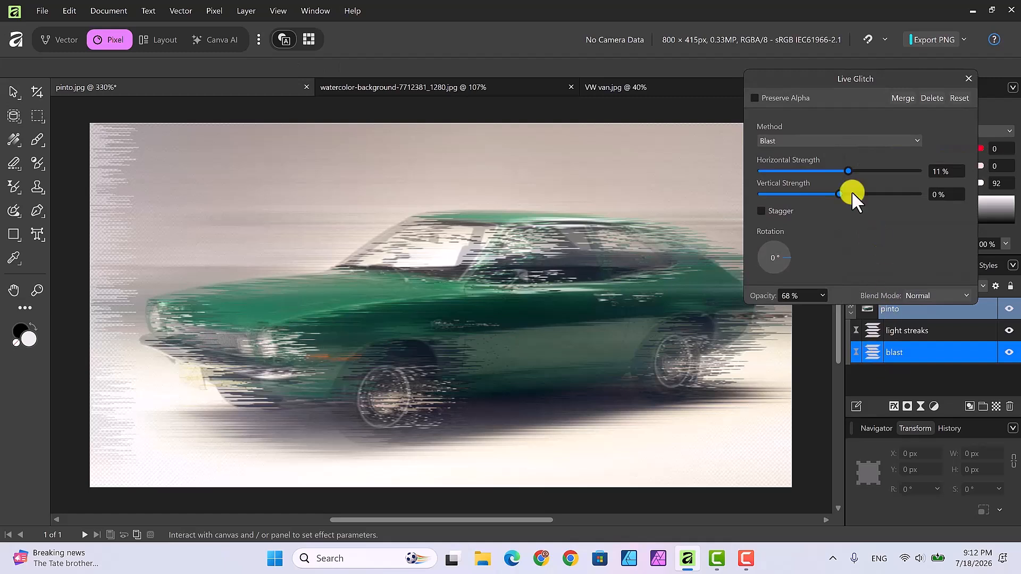
{"action": "left_click", "coordinate": [754, 96]}
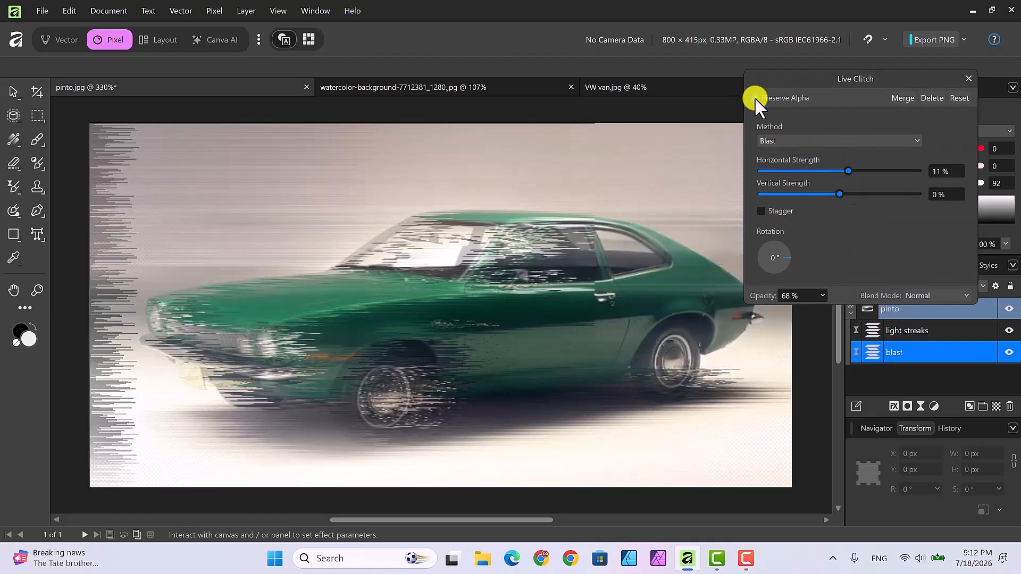
{"action": "left_click", "coordinate": [754, 97]}
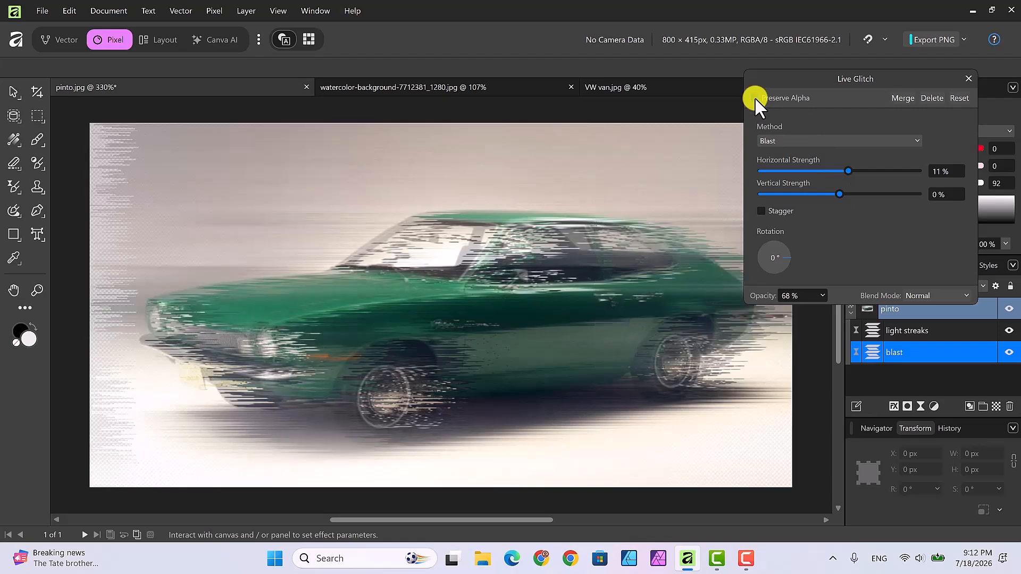
{"action": "left_click", "coordinate": [967, 76]}
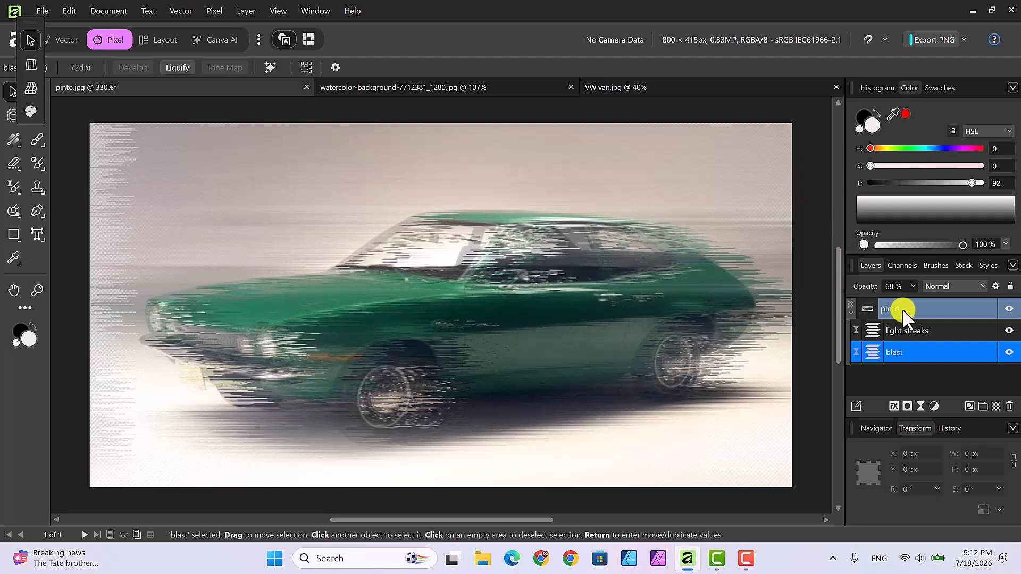
Shift the pinto layer left and enlarge it proportionally to about 867 × 450 px, covering the empty edges of the canvas.
{"action": "left_click", "coordinate": [921, 313]}
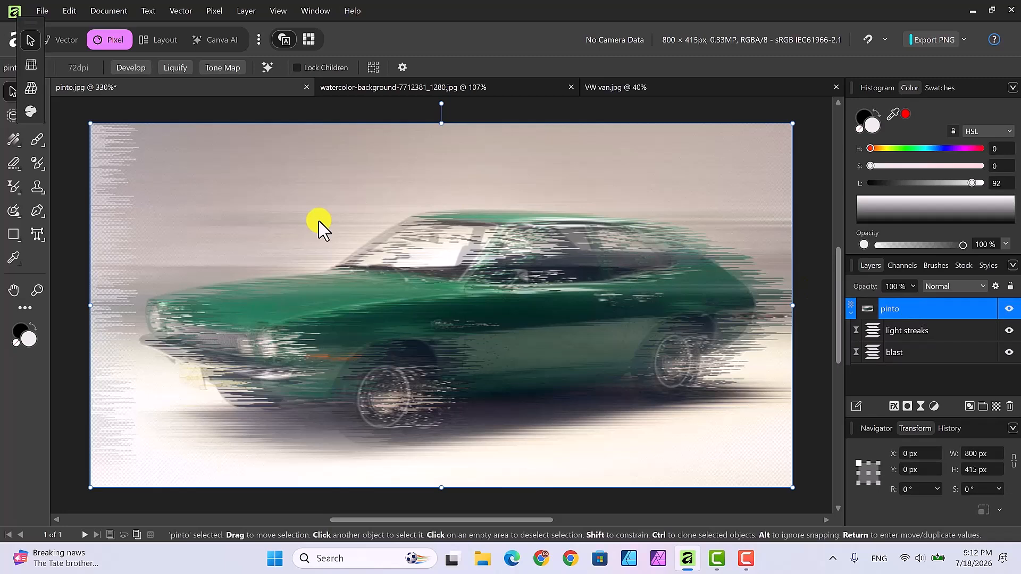
{"action": "left_click_drag", "start_coordinate": [321, 222], "coordinate": [292, 223]}
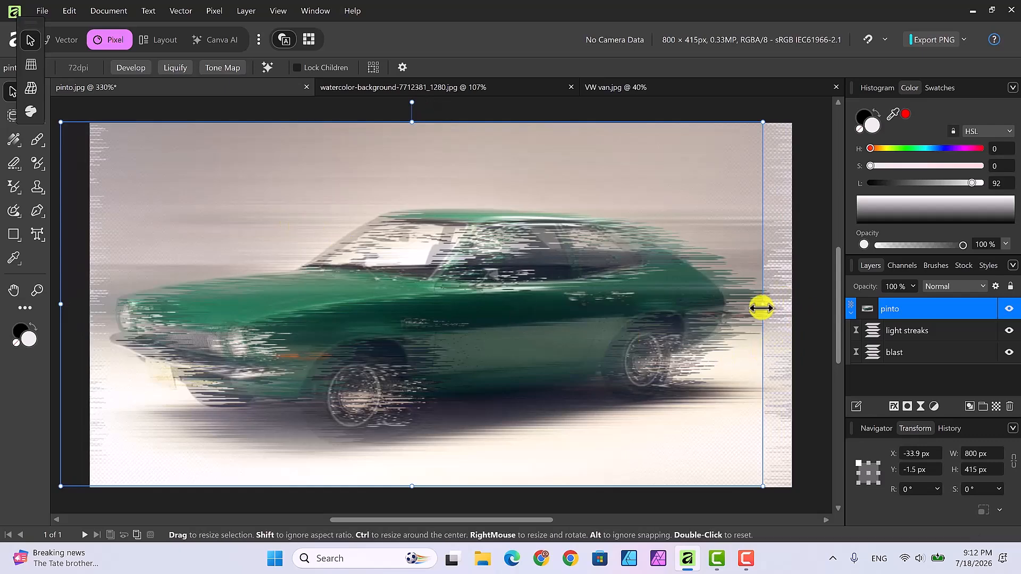
{"action": "left_click_drag", "start_coordinate": [763, 306], "coordinate": [789, 311]}
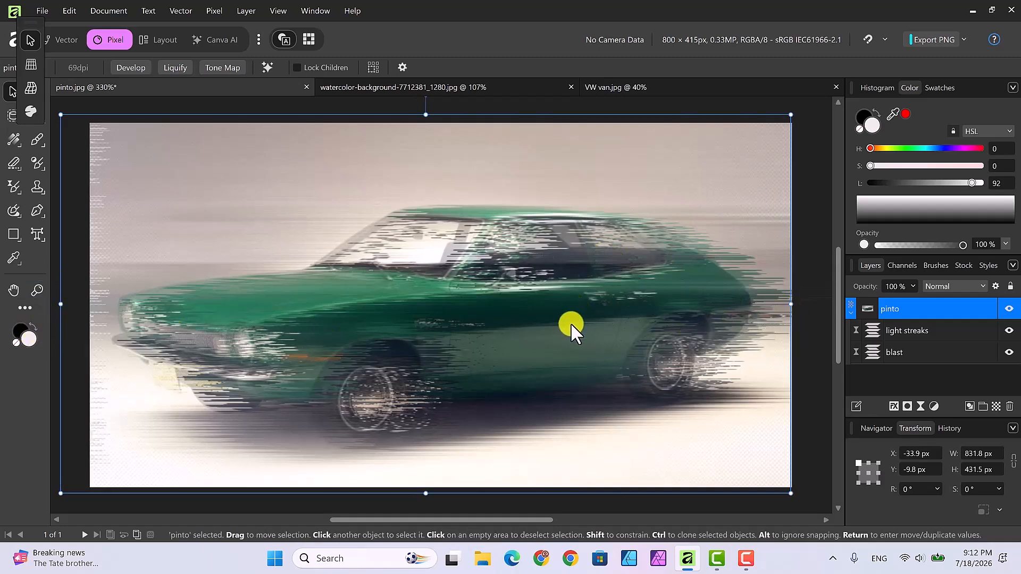
{"action": "left_click_drag", "start_coordinate": [570, 323], "coordinate": [560, 320]}
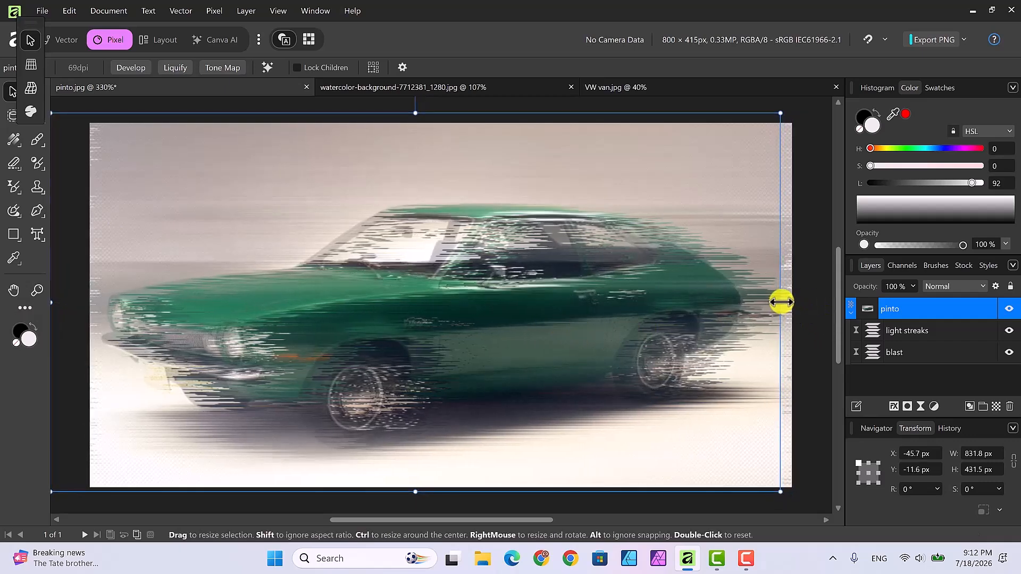
{"action": "left_click_drag", "start_coordinate": [780, 302], "coordinate": [792, 301]}
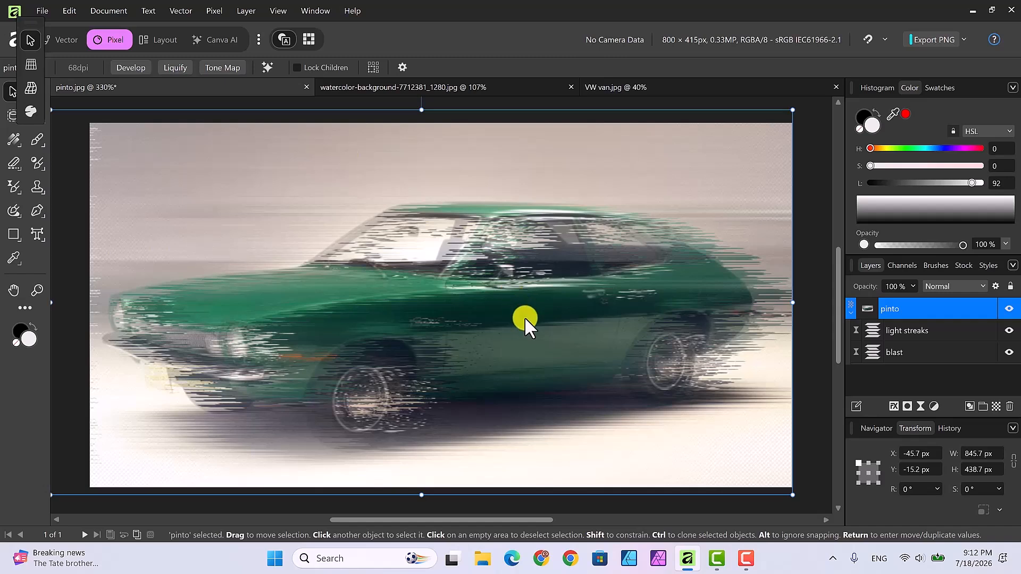
{"action": "left_click_drag", "start_coordinate": [524, 317], "coordinate": [514, 317]}
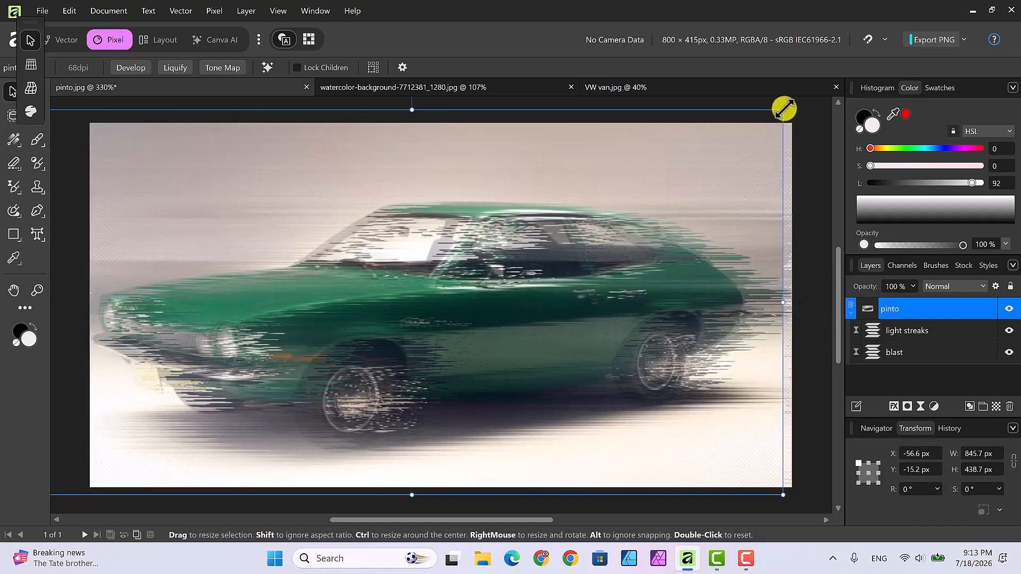
{"action": "left_click_drag", "start_coordinate": [784, 108], "coordinate": [797, 106]}
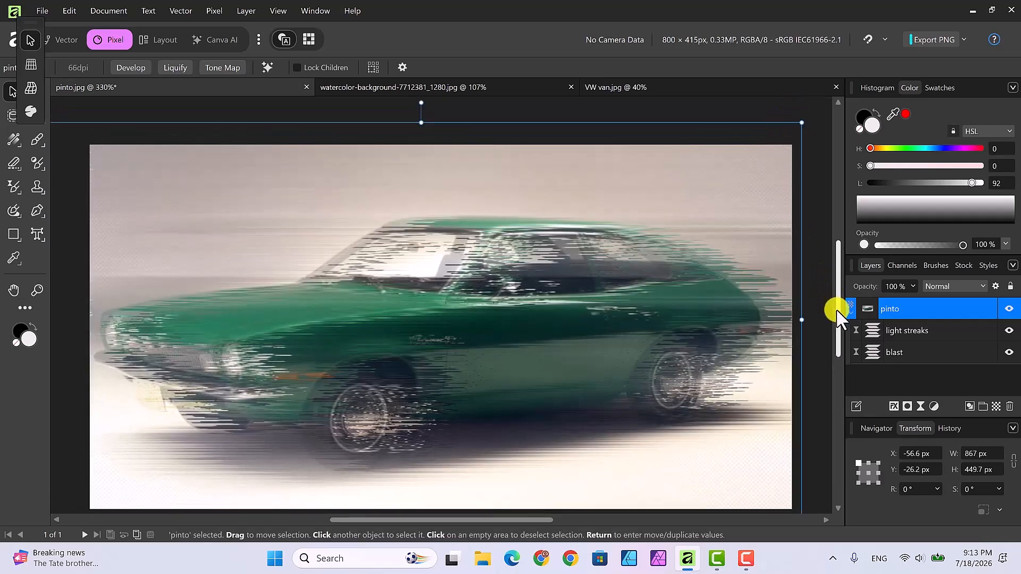
{"action": "left_click_drag", "start_coordinate": [837, 313], "coordinate": [838, 321]}
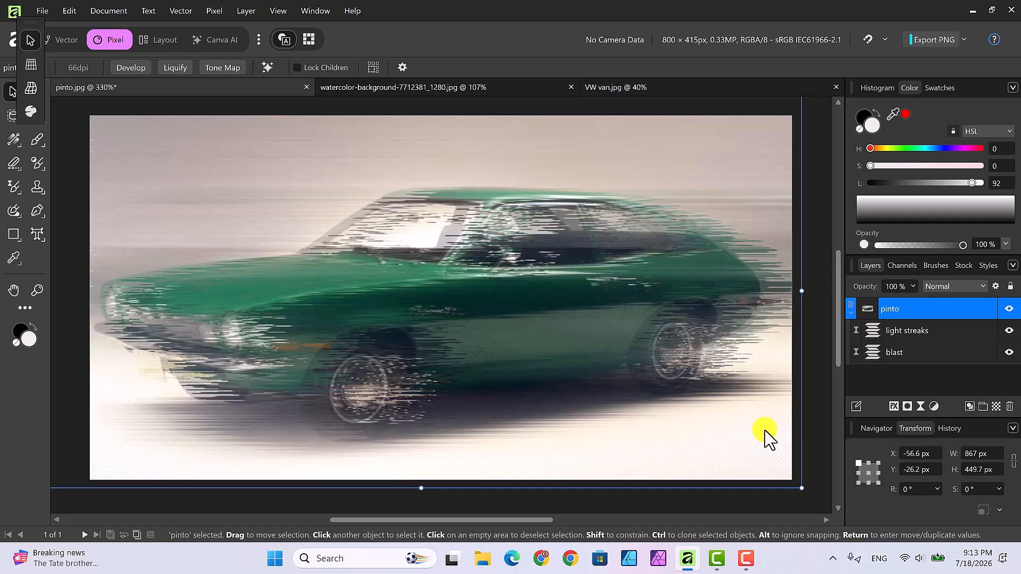
{"action": "left_click", "coordinate": [815, 158]}
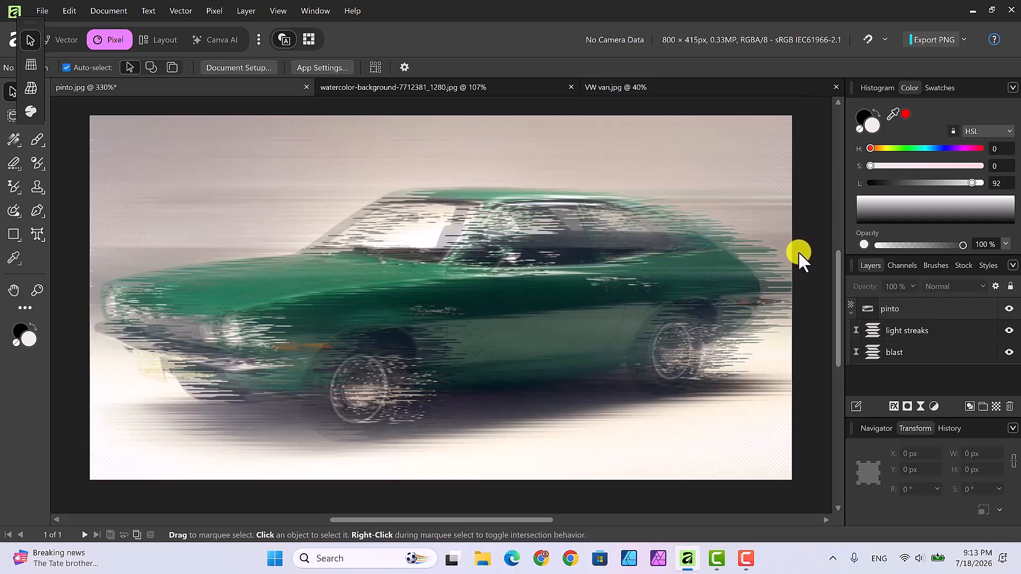
Add a mask layer, nest it inside the blast filter, and expand the filter to show the mask.
{"action": "left_click", "coordinate": [930, 353]}
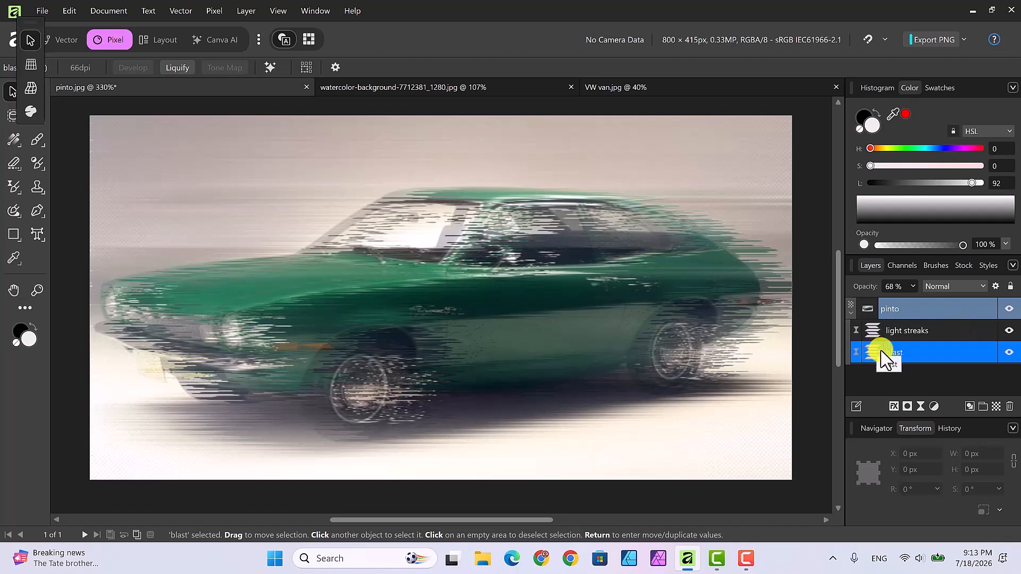
{"action": "left_click", "coordinate": [907, 408]}
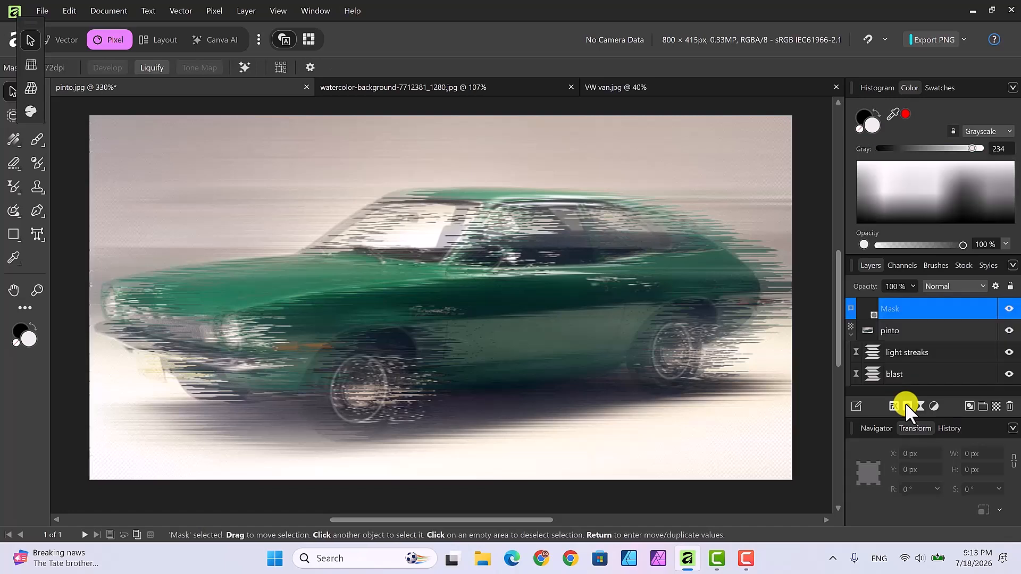
{"action": "left_click_drag", "start_coordinate": [907, 304], "coordinate": [917, 374]}
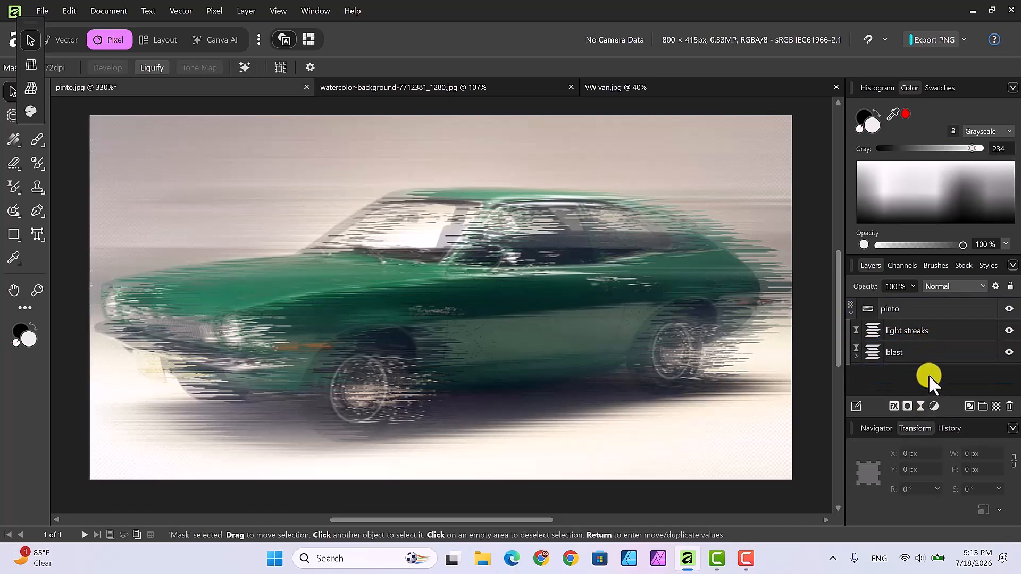
{"action": "left_click", "coordinate": [854, 354]}
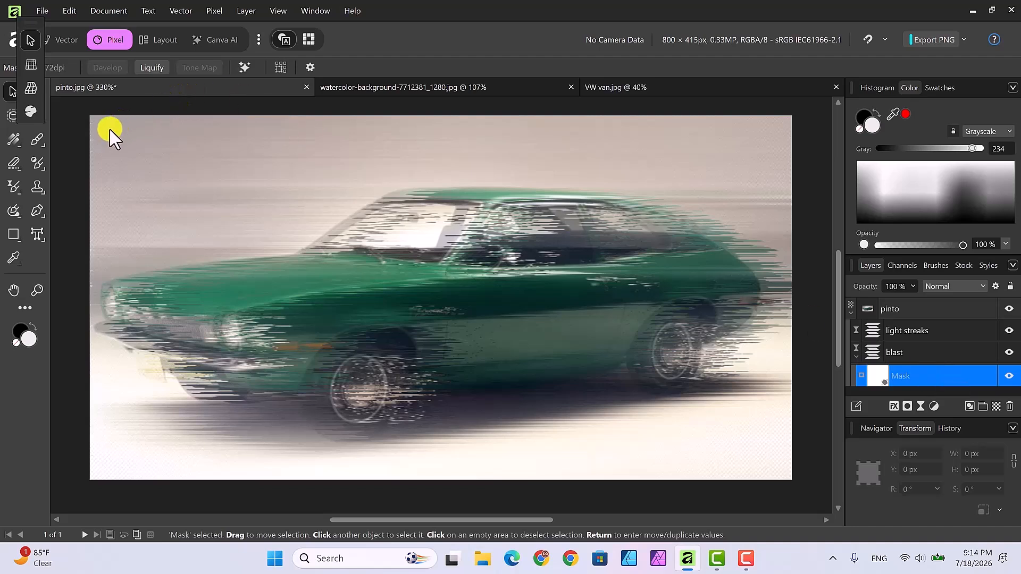
Activate the Paint Brush tool with the 16 px Round Brush from the Basic brush category.
{"action": "left_click", "coordinate": [35, 136]}
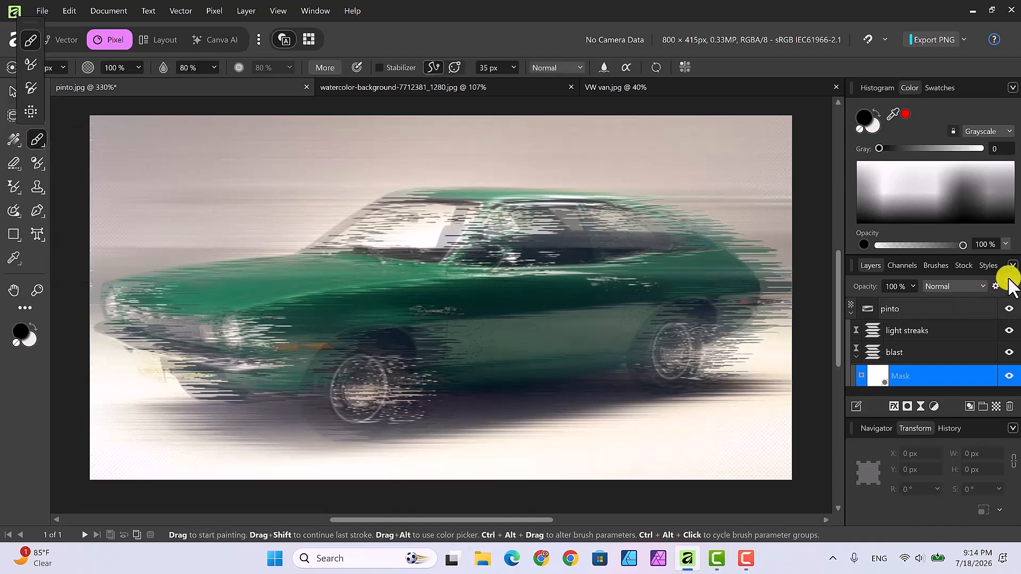
{"action": "left_click", "coordinate": [939, 267]}
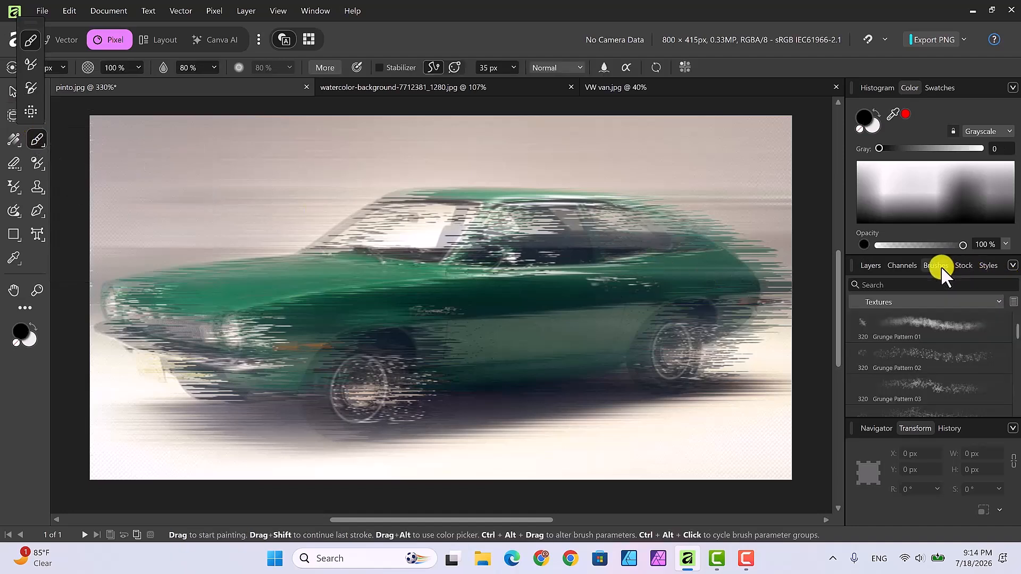
{"action": "left_click", "coordinate": [996, 303]}
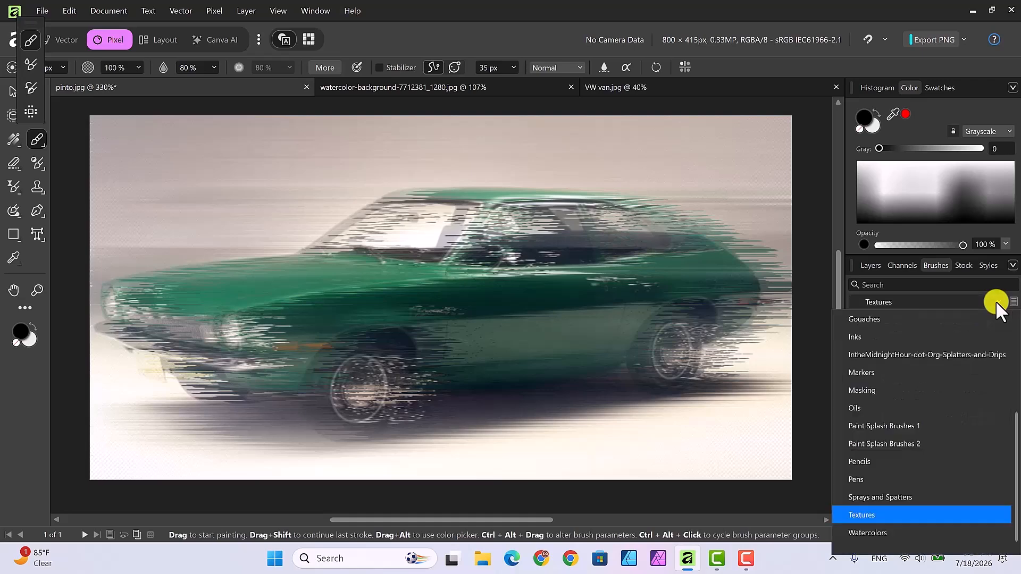
{"action": "left_click_drag", "start_coordinate": [1013, 429], "coordinate": [1010, 318]}
{"action": "left_click", "coordinate": [865, 388]}
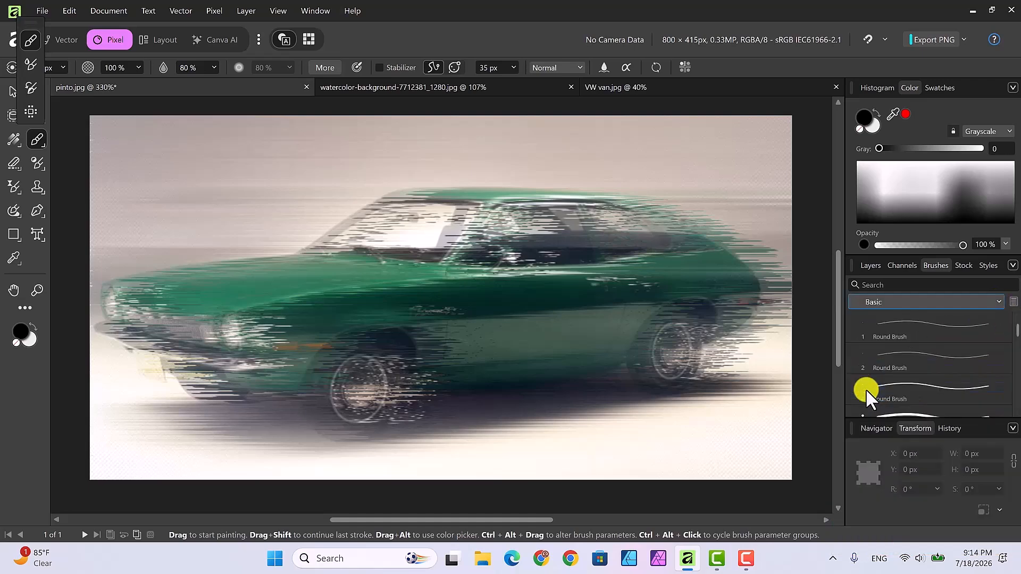
{"action": "scroll", "coordinate": [978, 337], "scroll_direction": "down", "scroll_amount": 2}
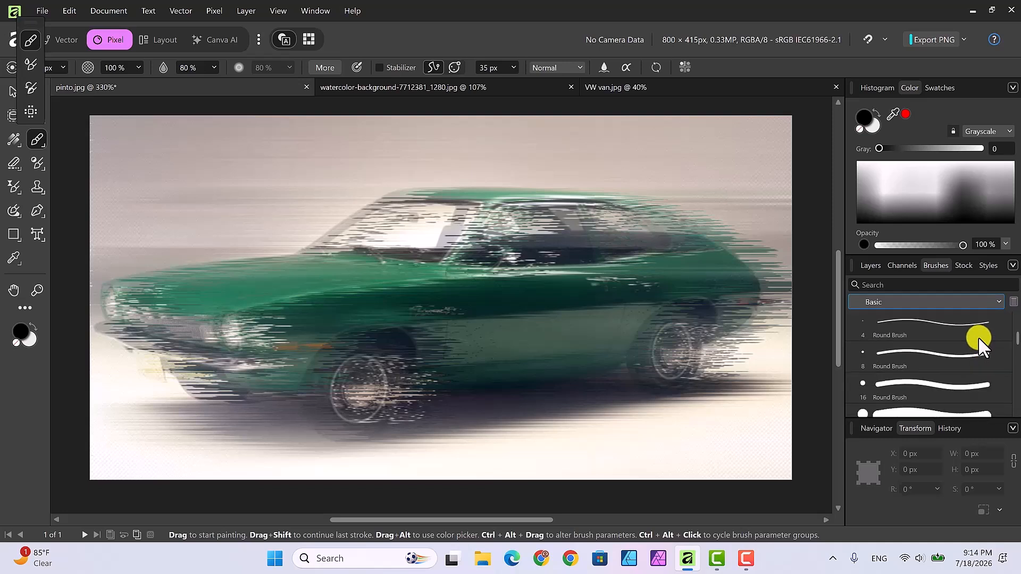
{"action": "left_click", "coordinate": [929, 380]}
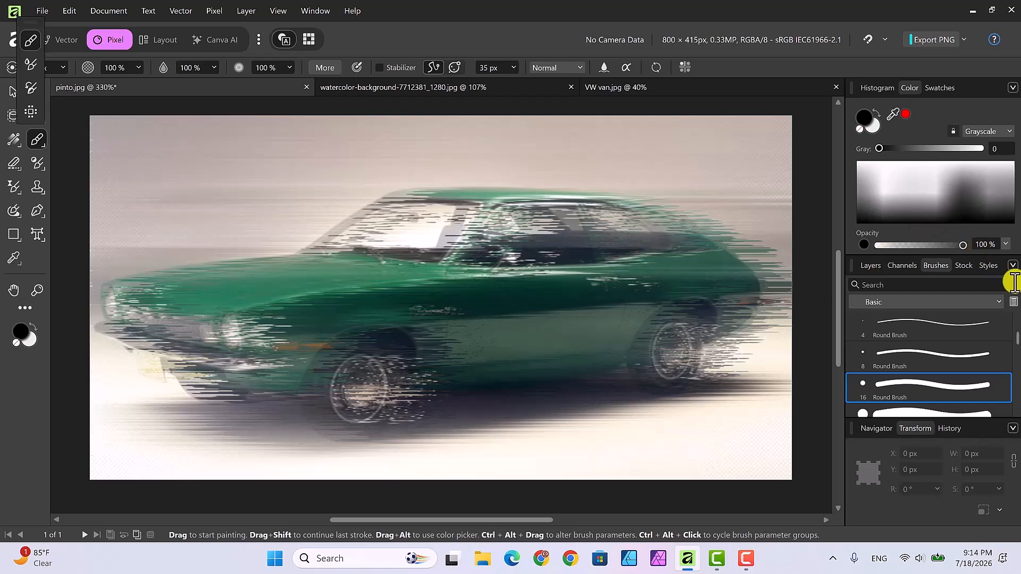
Set the paint colour's opacity to 97% and the brush opacity to 53%.
{"action": "left_click", "coordinate": [1004, 244]}
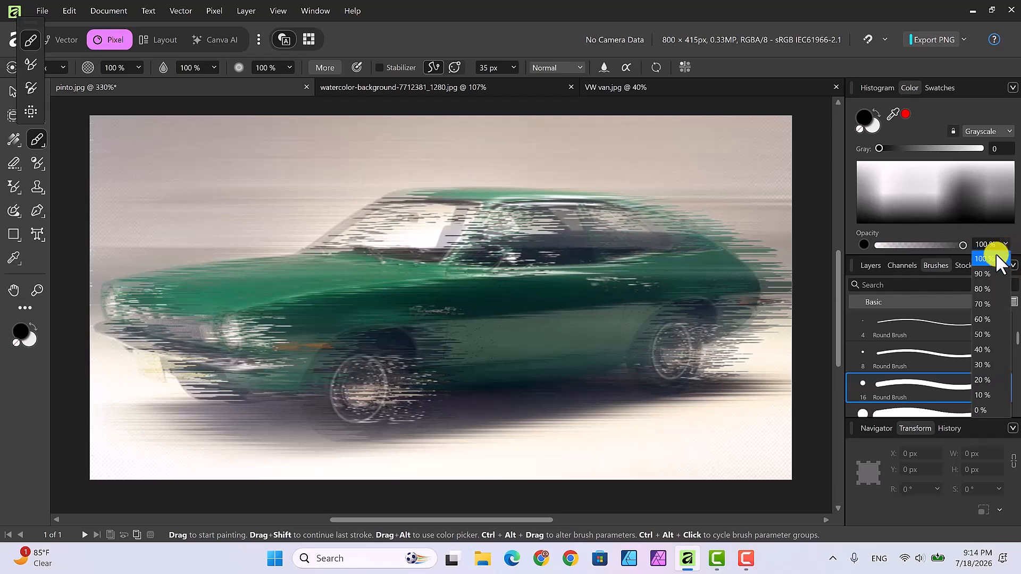
{"action": "left_click", "coordinate": [961, 243]}
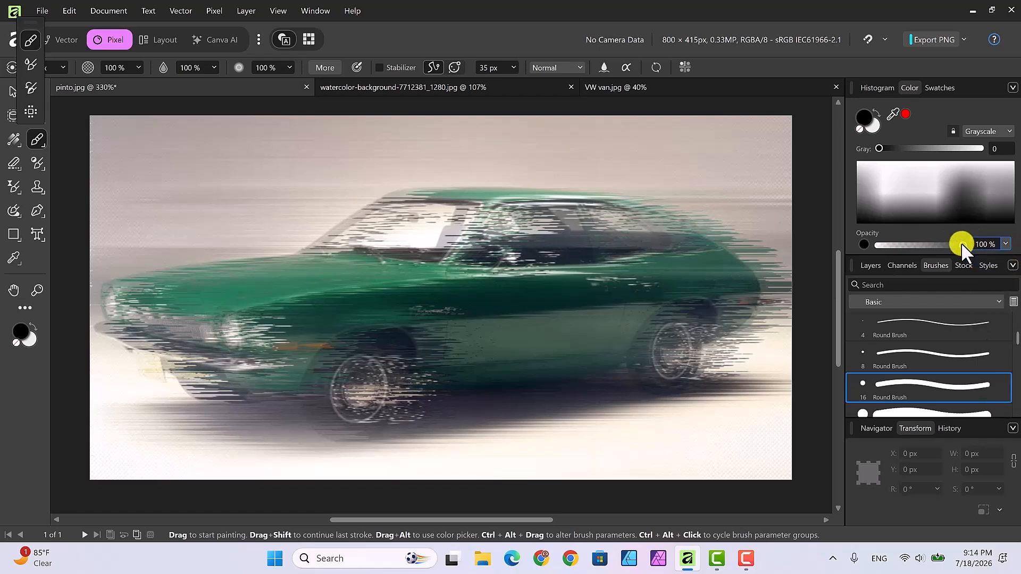
{"action": "left_click_drag", "start_coordinate": [961, 246], "coordinate": [960, 245]}
{"action": "left_click", "coordinate": [138, 69]}
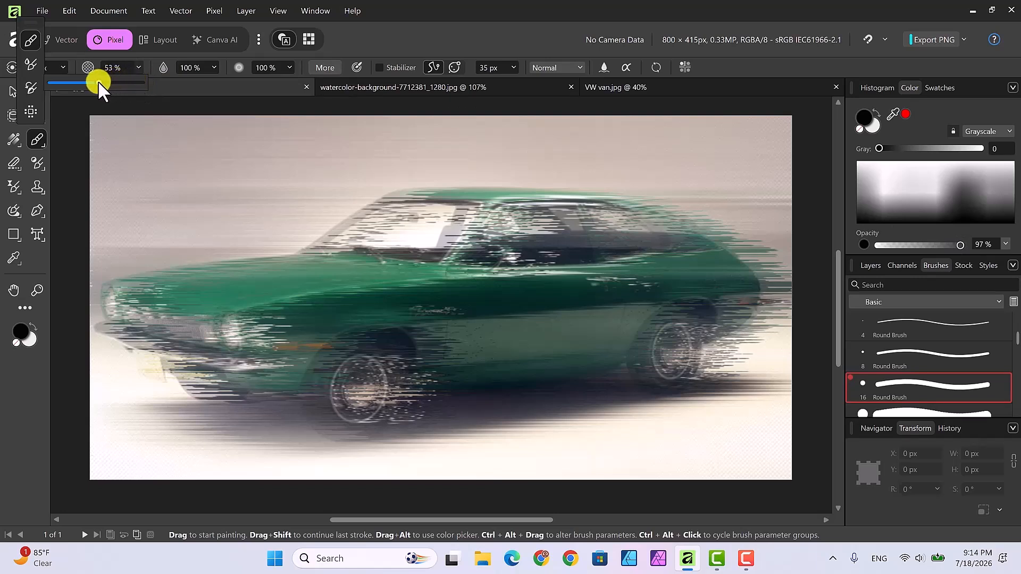
{"action": "left_click", "coordinate": [35, 141]}
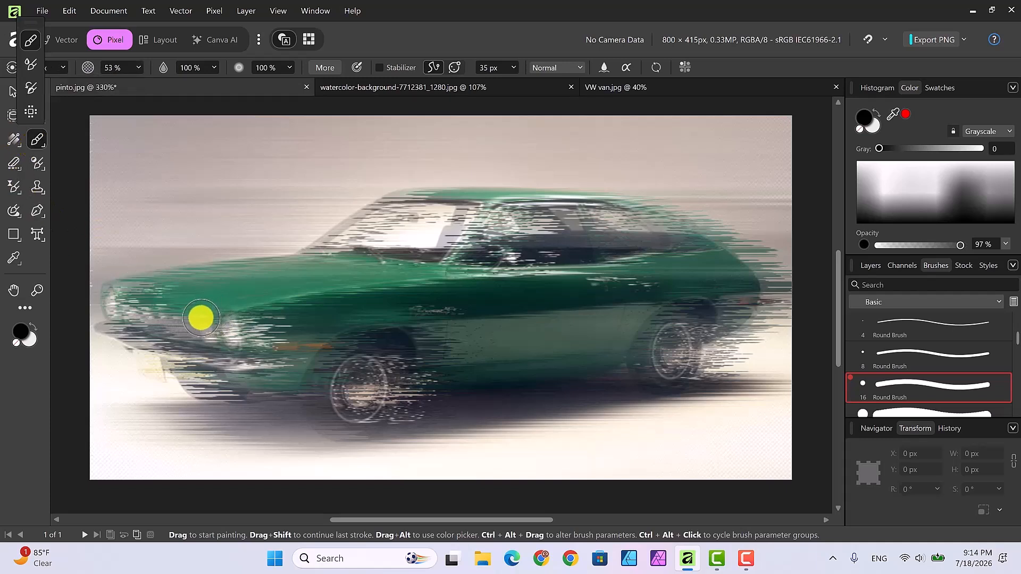
Enlarge the brush to roughly twice a headlight's width and set its opacity to 43%.
{"action": "key", "text": "bracketright"}
{"action": "key", "text": "bracketright"}
{"action": "key", "text": "bracketright"}
{"action": "key", "text": "bracketright"}
{"action": "key", "text": "bracketright"}
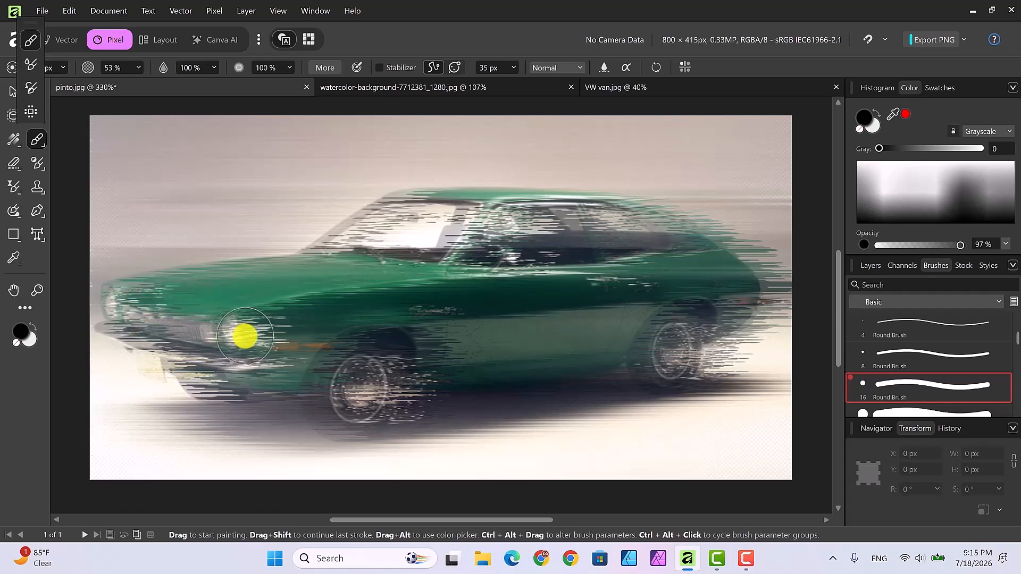
{"action": "left_click", "coordinate": [138, 69]}
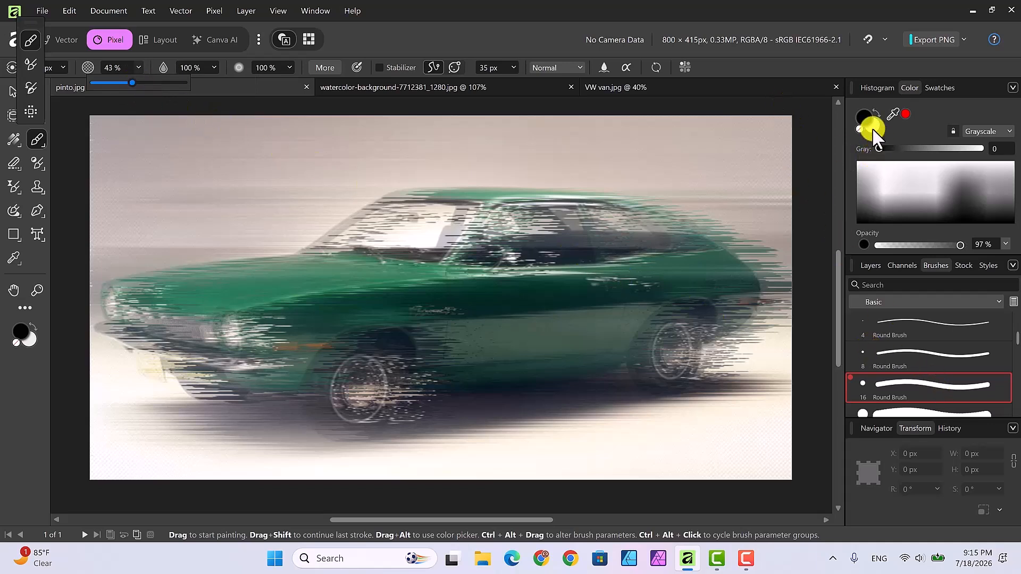
Paint black on the blast mask over the windshield, headlights, grille, licence plate and side badge to restore their detail.
{"action": "left_click", "coordinate": [865, 114]}
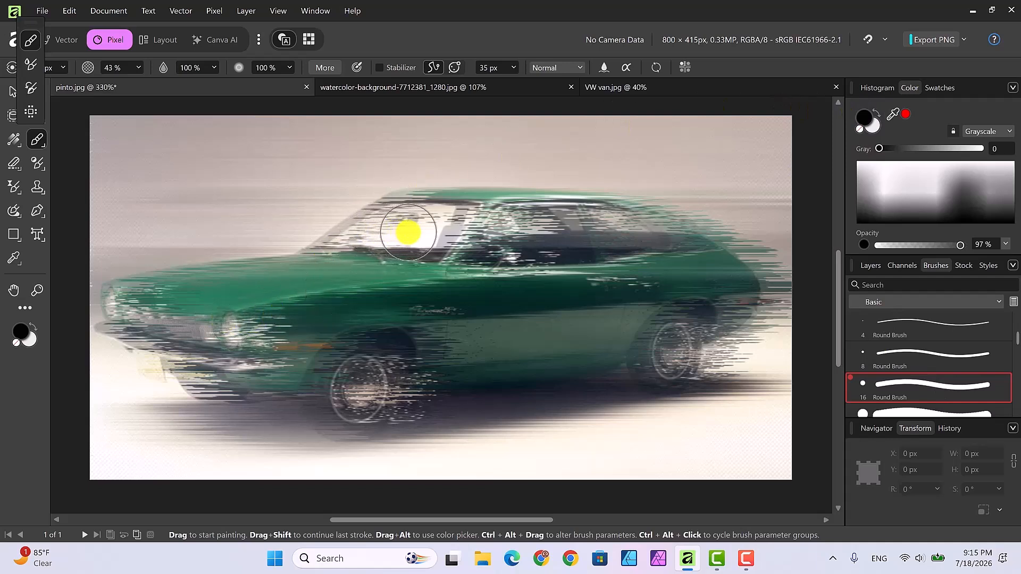
{"action": "mouse_move", "coordinate": [428, 228]}
{"action": "left_mouse_down"}
{"action": "mouse_move", "coordinate": [399, 221]}
{"action": "mouse_move", "coordinate": [365, 234]}
{"action": "mouse_move", "coordinate": [433, 222]}
{"action": "mouse_move", "coordinate": [358, 237]}
{"action": "mouse_move", "coordinate": [421, 234]}
{"action": "mouse_move", "coordinate": [385, 226]}
{"action": "mouse_move", "coordinate": [405, 221]}
{"action": "left_mouse_up"}
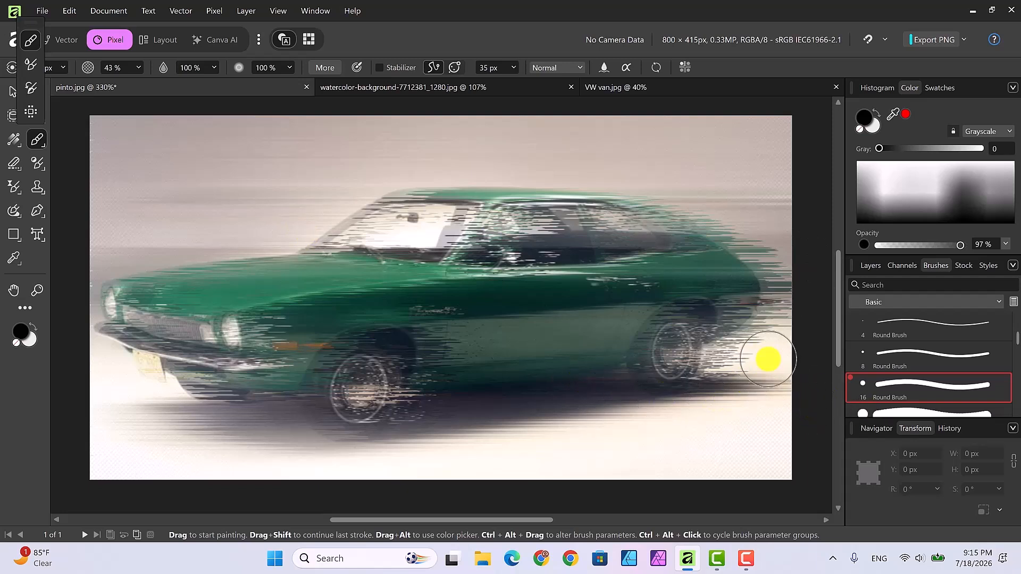
{"action": "left_click", "coordinate": [411, 310]}
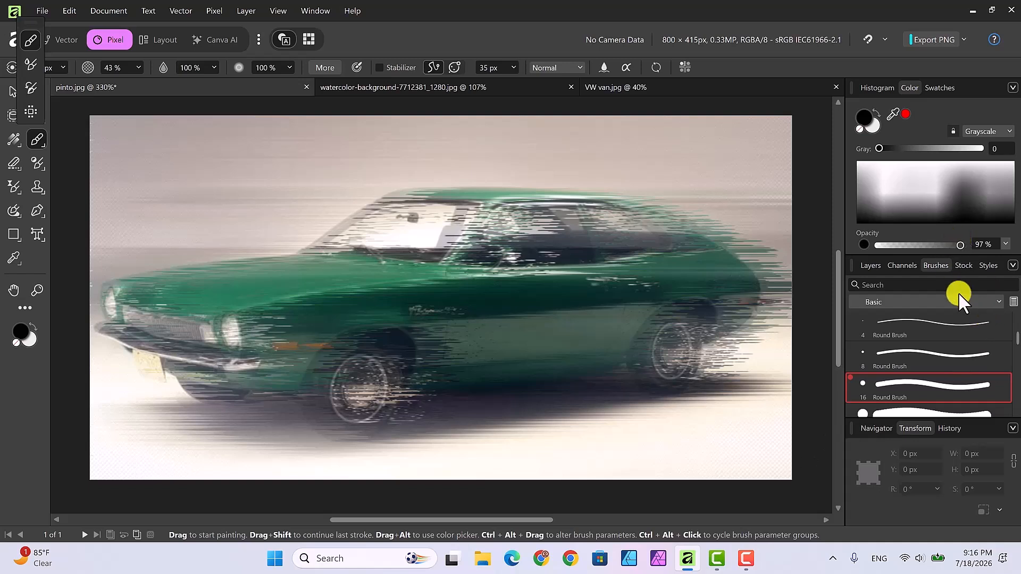
Choose the Grunge Pattern 01 brush from the Textures brush category.
{"action": "left_click", "coordinate": [1000, 303]}
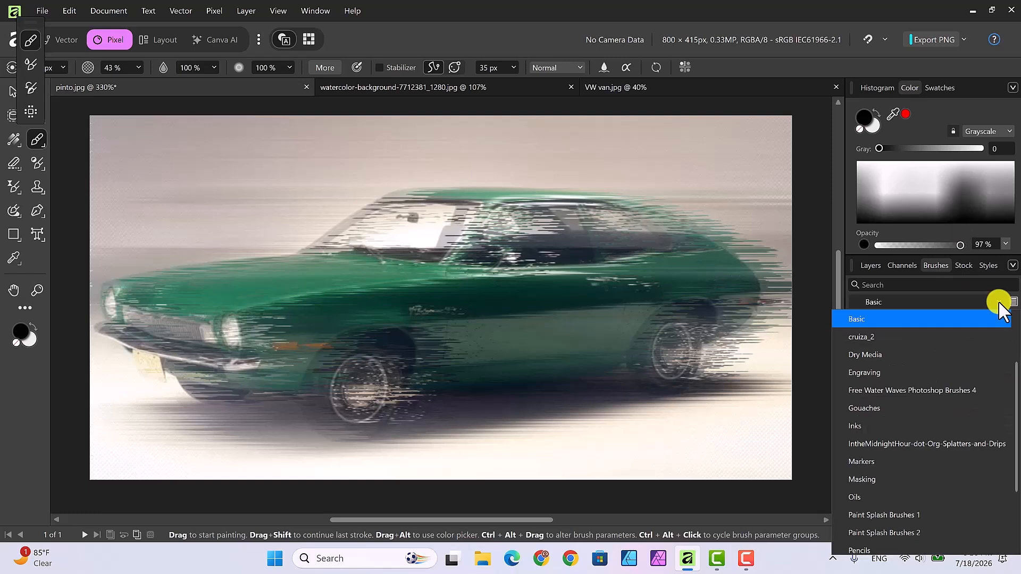
{"action": "scroll", "coordinate": [976, 378], "scroll_direction": "down", "scroll_amount": 5}
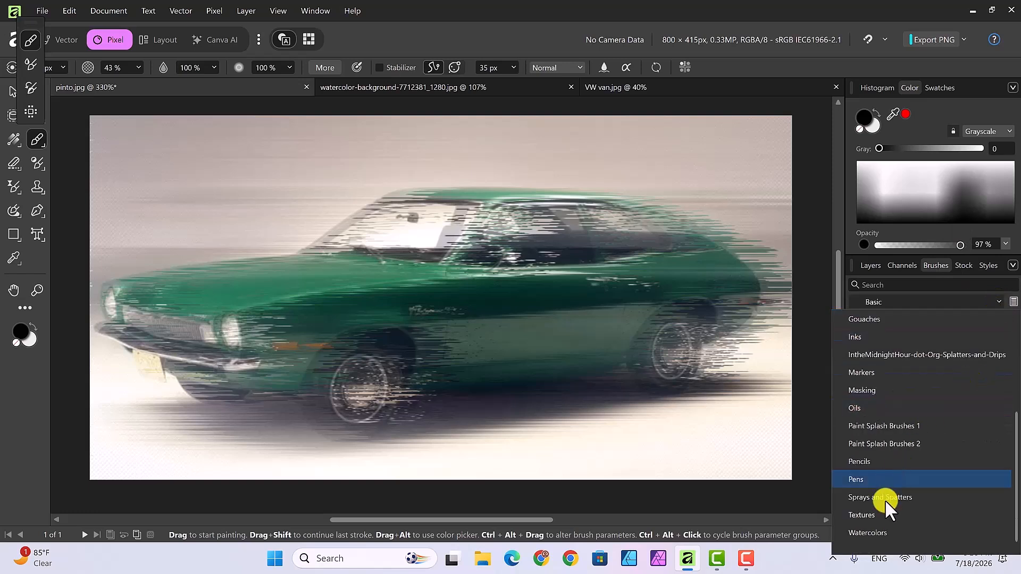
{"action": "left_click", "coordinate": [879, 515]}
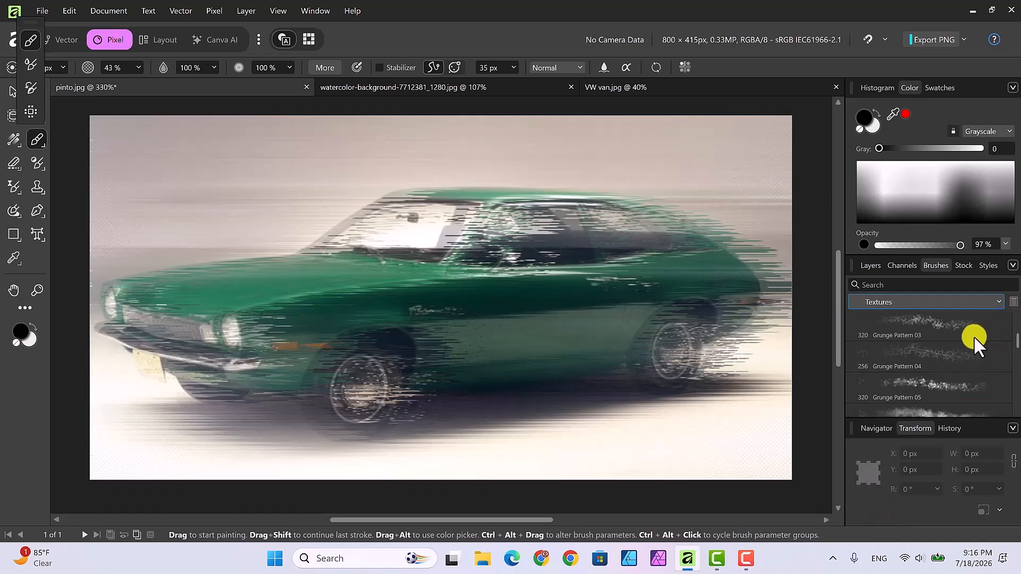
{"action": "scroll", "coordinate": [974, 336], "scroll_direction": "up", "scroll_amount": 1}
{"action": "scroll", "coordinate": [974, 336], "scroll_direction": "up", "scroll_amount": 1}
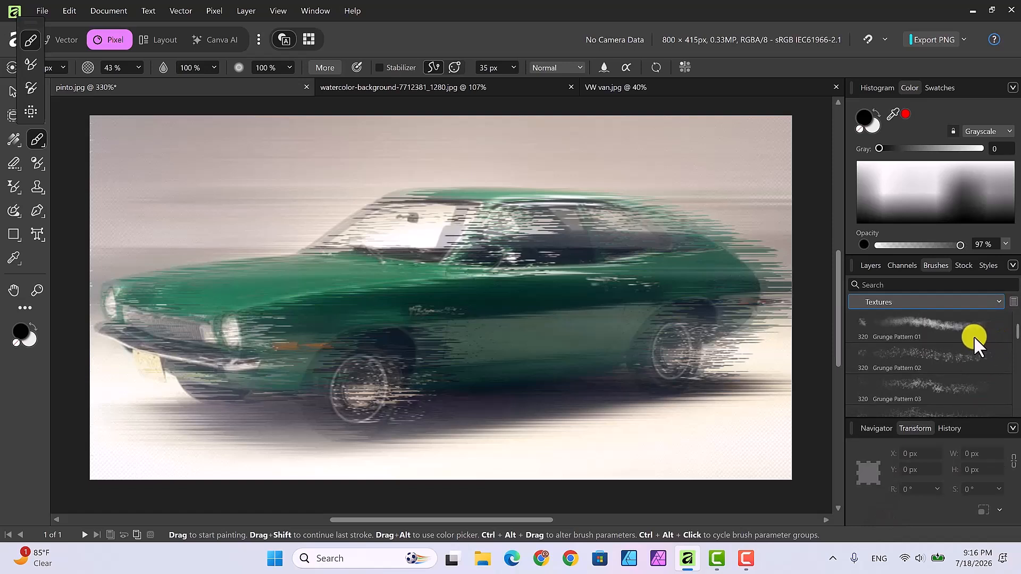
{"action": "left_click", "coordinate": [911, 321]}
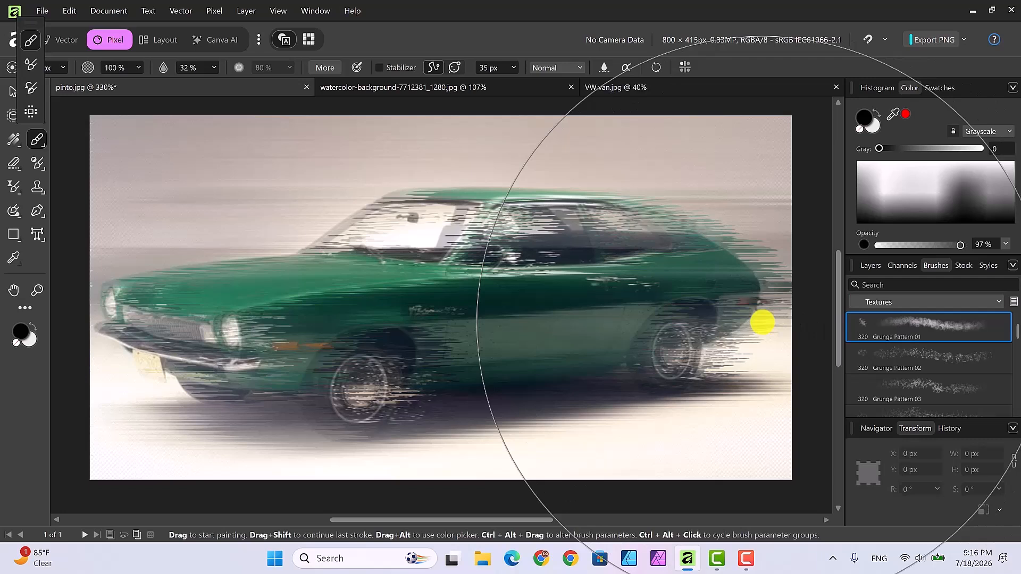
Reduce the grunge brush size to 53.5 px.
{"action": "key", "text": "["}
{"action": "key", "text": "["}
{"action": "key", "text": "["}
{"action": "key", "text": "["}
{"action": "key", "text": "["}
{"action": "key", "text": "["}
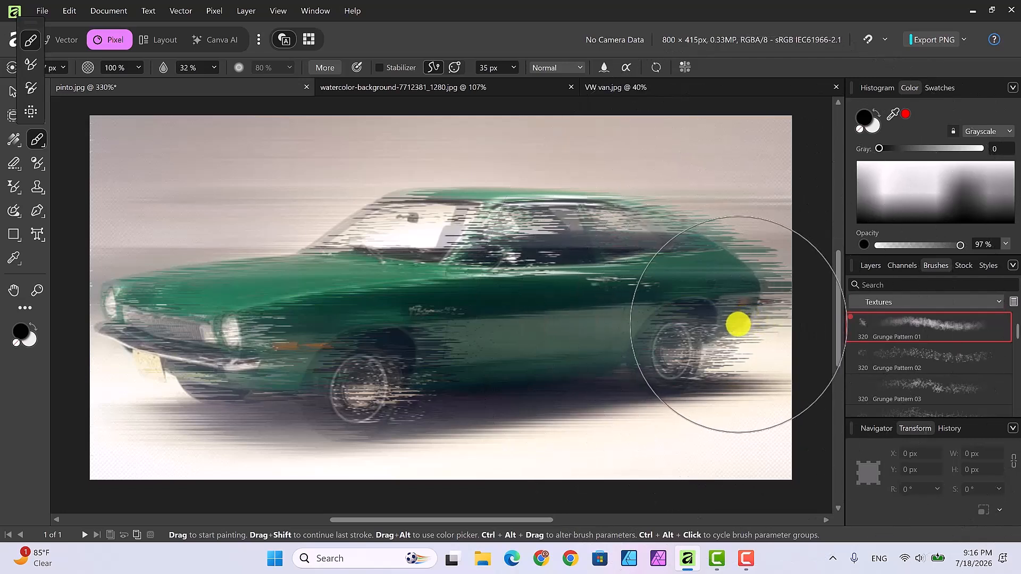
{"action": "key", "text": "["}
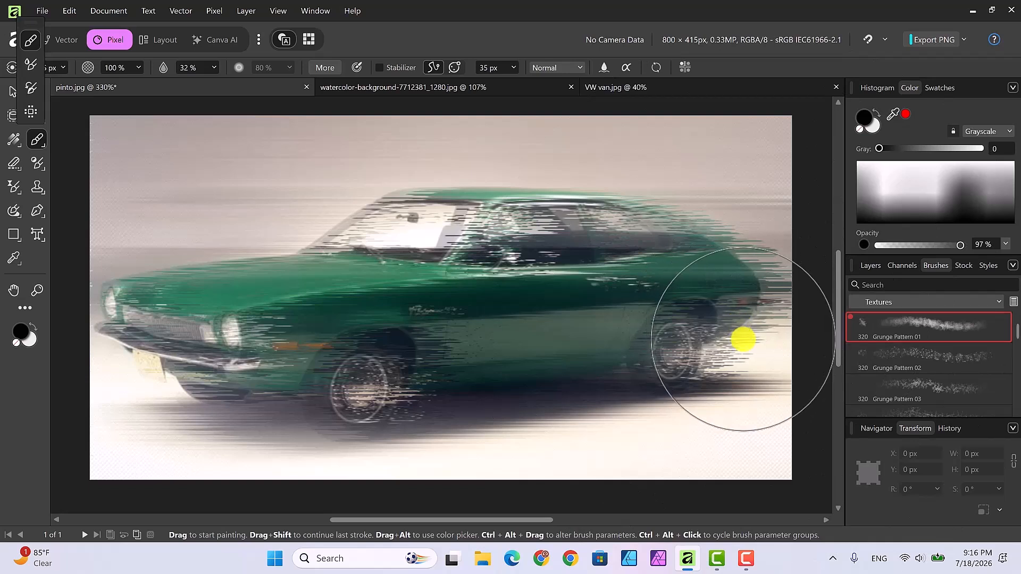
{"action": "key", "text": "bracketleft"}
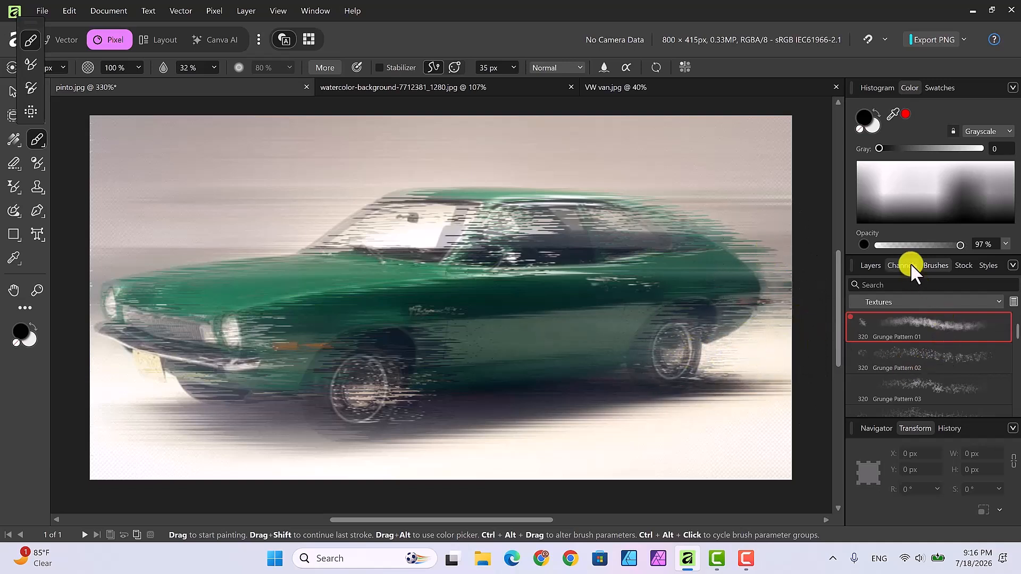
Paint black grunge texture on the pinto layer behind the rear wheel and in the background behind the car's rear end.
{"action": "left_click", "coordinate": [877, 262]}
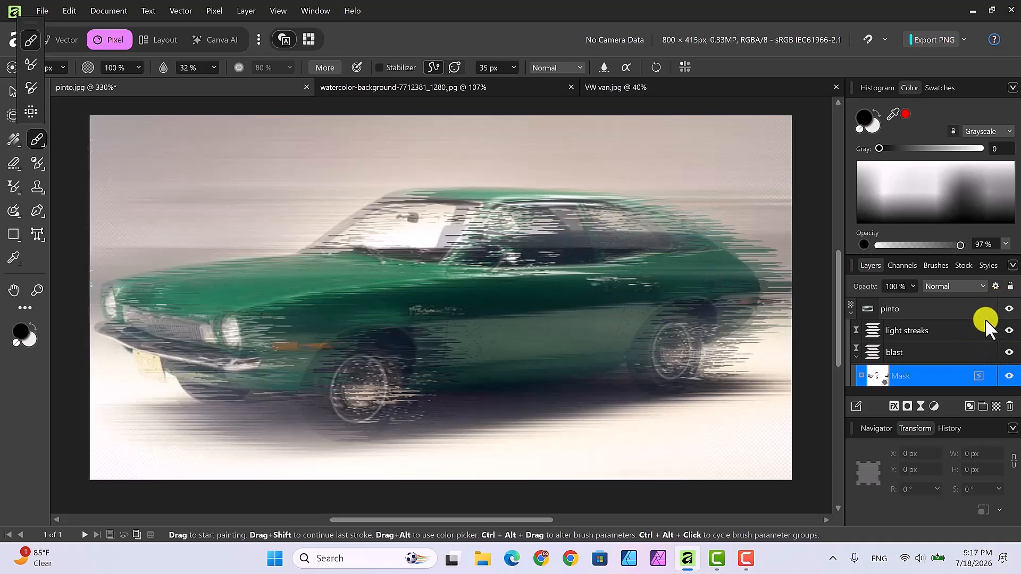
{"action": "left_click", "coordinate": [930, 307]}
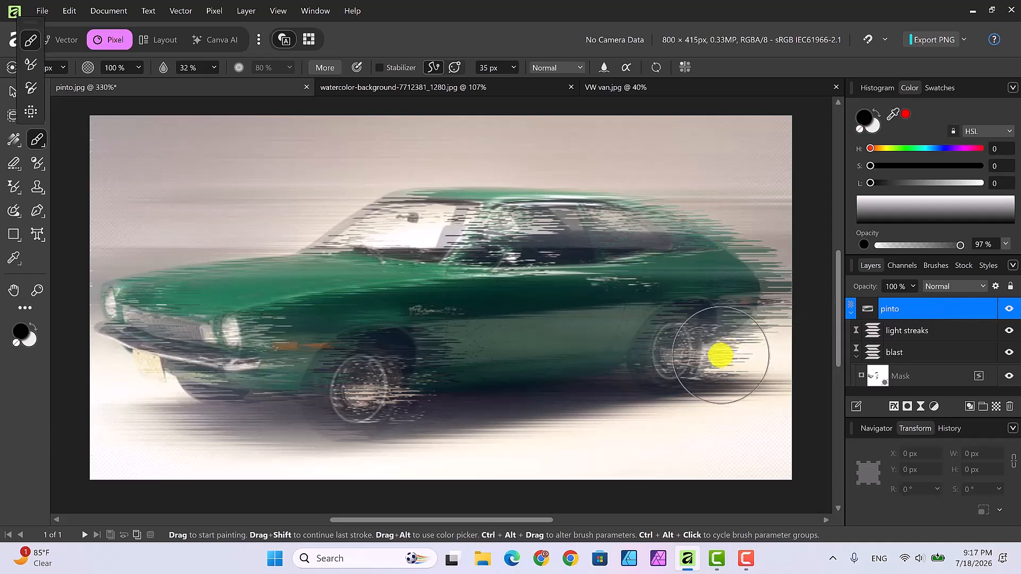
{"action": "mouse_move", "coordinate": [720, 355]}
{"action": "left_mouse_down"}
{"action": "mouse_move", "coordinate": [763, 328]}
{"action": "mouse_move", "coordinate": [706, 369]}
{"action": "mouse_move", "coordinate": [669, 378]}
{"action": "mouse_move", "coordinate": [724, 395]}
{"action": "left_mouse_up"}
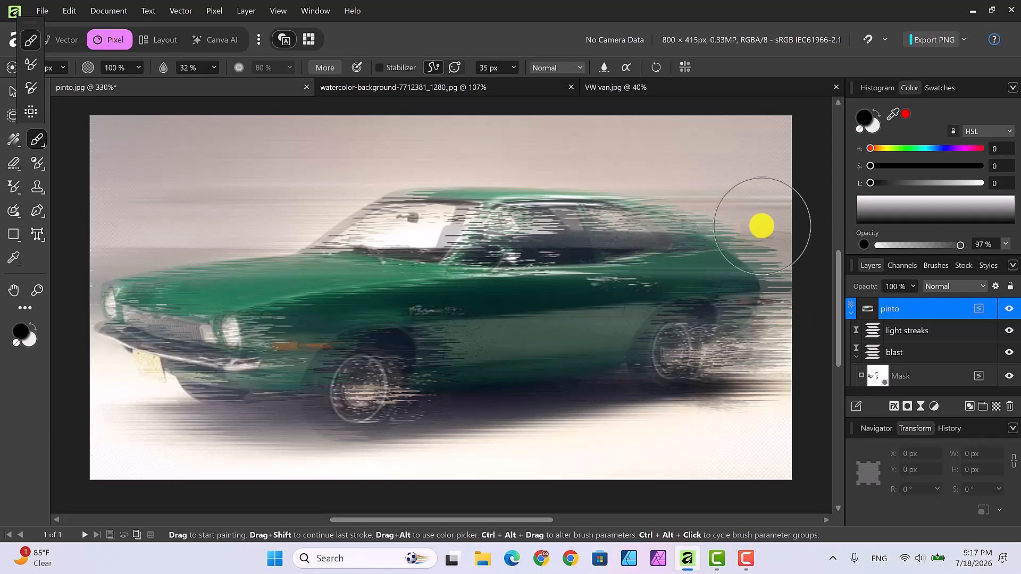
{"action": "mouse_move", "coordinate": [760, 206]}
{"action": "left_mouse_down"}
{"action": "mouse_move", "coordinate": [712, 195]}
{"action": "mouse_move", "coordinate": [779, 259]}
{"action": "mouse_move", "coordinate": [764, 275]}
{"action": "mouse_move", "coordinate": [776, 277]}
{"action": "mouse_move", "coordinate": [778, 253]}
{"action": "mouse_move", "coordinate": [776, 324]}
{"action": "mouse_move", "coordinate": [735, 381]}
{"action": "mouse_move", "coordinate": [727, 373]}
{"action": "mouse_move", "coordinate": [737, 373]}
{"action": "mouse_move", "coordinate": [700, 406]}
{"action": "mouse_move", "coordinate": [416, 443]}
{"action": "mouse_move", "coordinate": [309, 414]}
{"action": "mouse_move", "coordinate": [327, 408]}
{"action": "mouse_move", "coordinate": [366, 422]}
{"action": "mouse_move", "coordinate": [401, 399]}
{"action": "mouse_move", "coordinate": [424, 408]}
{"action": "mouse_move", "coordinate": [435, 392]}
{"action": "mouse_move", "coordinate": [444, 402]}
{"action": "mouse_move", "coordinate": [401, 426]}
{"action": "mouse_move", "coordinate": [323, 427]}
{"action": "mouse_move", "coordinate": [320, 405]}
{"action": "mouse_move", "coordinate": [305, 404]}
{"action": "mouse_move", "coordinate": [549, 427]}
{"action": "mouse_move", "coordinate": [706, 420]}
{"action": "mouse_move", "coordinate": [782, 351]}
{"action": "mouse_move", "coordinate": [777, 330]}
{"action": "mouse_move", "coordinate": [782, 340]}
{"action": "mouse_move", "coordinate": [761, 323]}
{"action": "mouse_move", "coordinate": [791, 337]}
{"action": "mouse_move", "coordinate": [783, 367]}
{"action": "mouse_move", "coordinate": [844, 358]}
{"action": "mouse_move", "coordinate": [803, 131]}
{"action": "mouse_move", "coordinate": [826, 198]}
{"action": "left_mouse_up"}
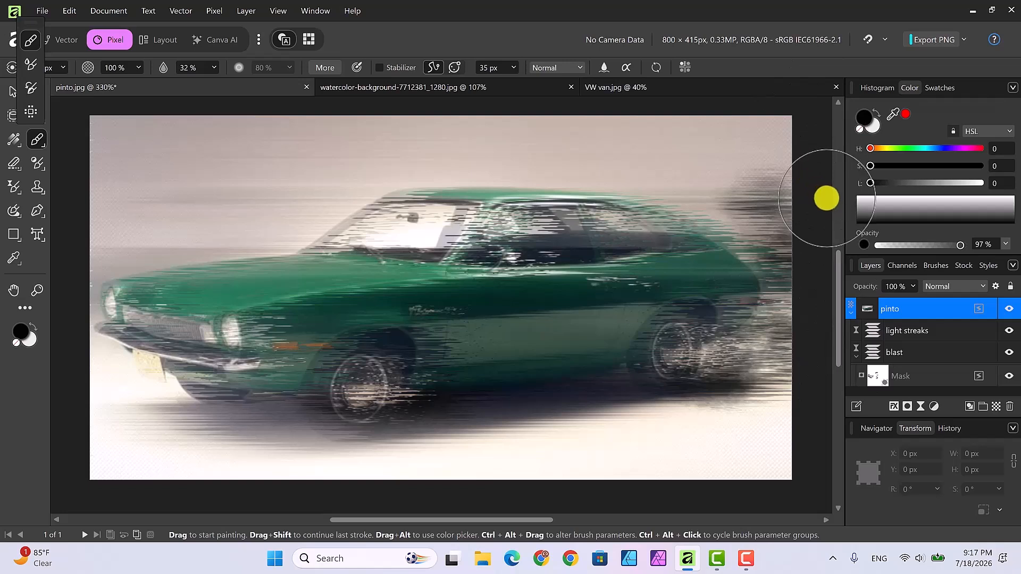
{"action": "left_click_drag", "start_coordinate": [826, 198], "coordinate": [827, 180]}
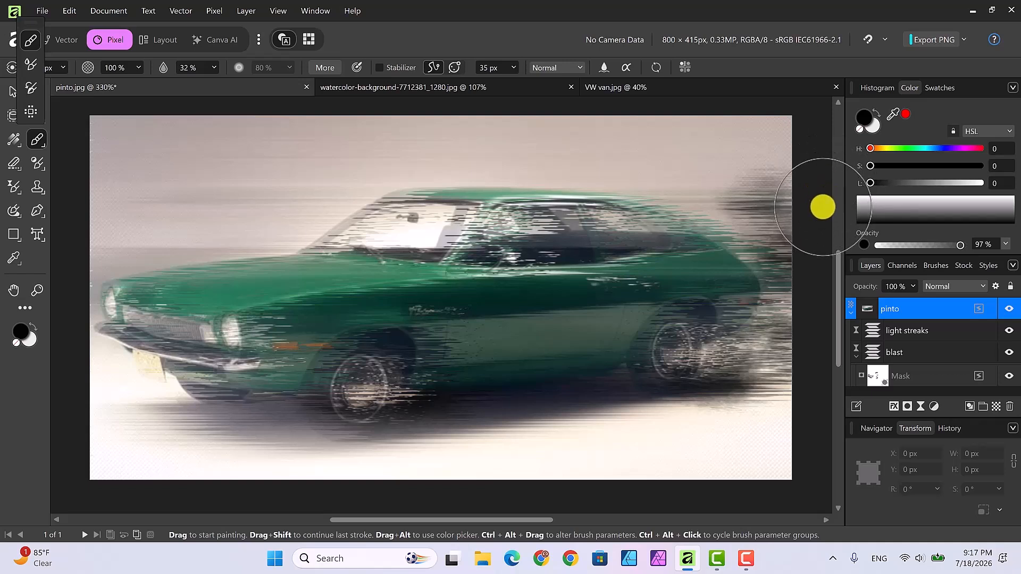
{"action": "mouse_move", "coordinate": [822, 206]}
{"action": "left_mouse_down"}
{"action": "mouse_move", "coordinate": [803, 278]}
{"action": "mouse_move", "coordinate": [798, 392]}
{"action": "mouse_move", "coordinate": [772, 410]}
{"action": "mouse_move", "coordinate": [766, 389]}
{"action": "mouse_move", "coordinate": [782, 394]}
{"action": "mouse_move", "coordinate": [798, 377]}
{"action": "mouse_move", "coordinate": [775, 411]}
{"action": "mouse_move", "coordinate": [740, 412]}
{"action": "mouse_move", "coordinate": [778, 415]}
{"action": "mouse_move", "coordinate": [803, 339]}
{"action": "mouse_move", "coordinate": [803, 191]}
{"action": "mouse_move", "coordinate": [818, 223]}
{"action": "left_mouse_up"}
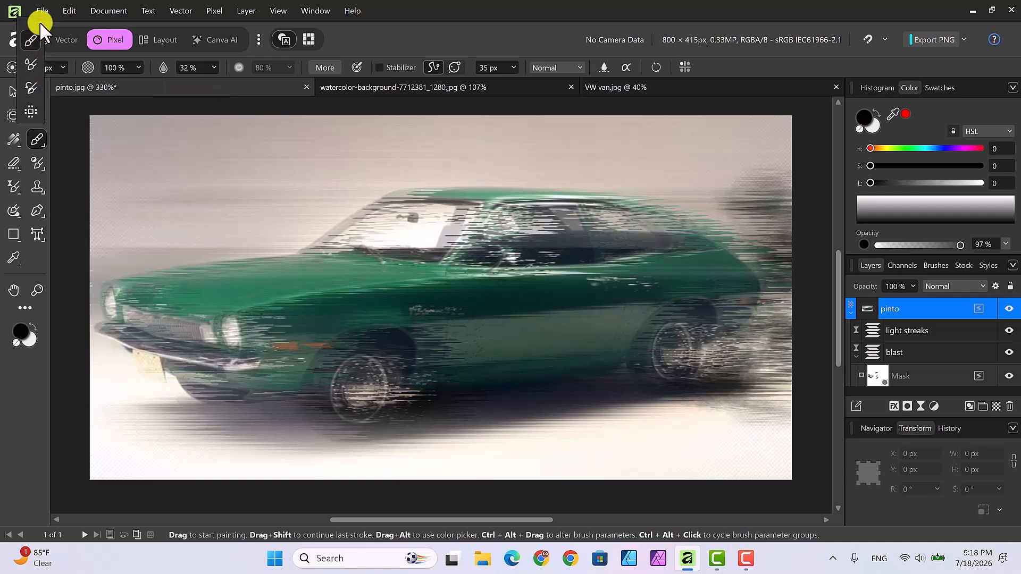
Move the floating brush tool strip beside the photo and activate the Move Tool.
{"action": "mouse_move", "coordinate": [30, 25]}
{"action": "left_mouse_down"}
{"action": "mouse_move", "coordinate": [65, 90]}
{"action": "mouse_move", "coordinate": [70, 131]}
{"action": "left_mouse_up"}
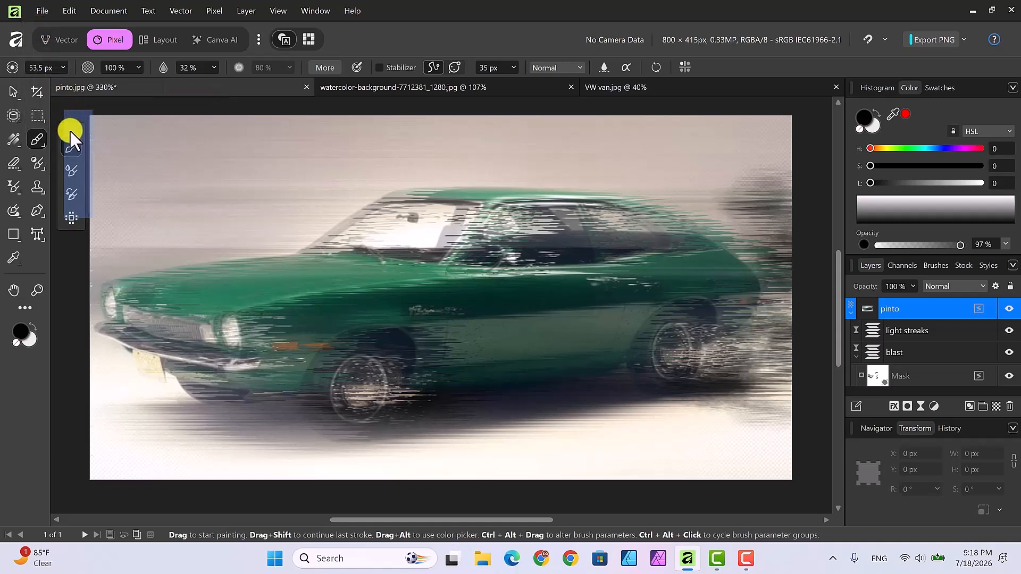
{"action": "left_click", "coordinate": [15, 90]}
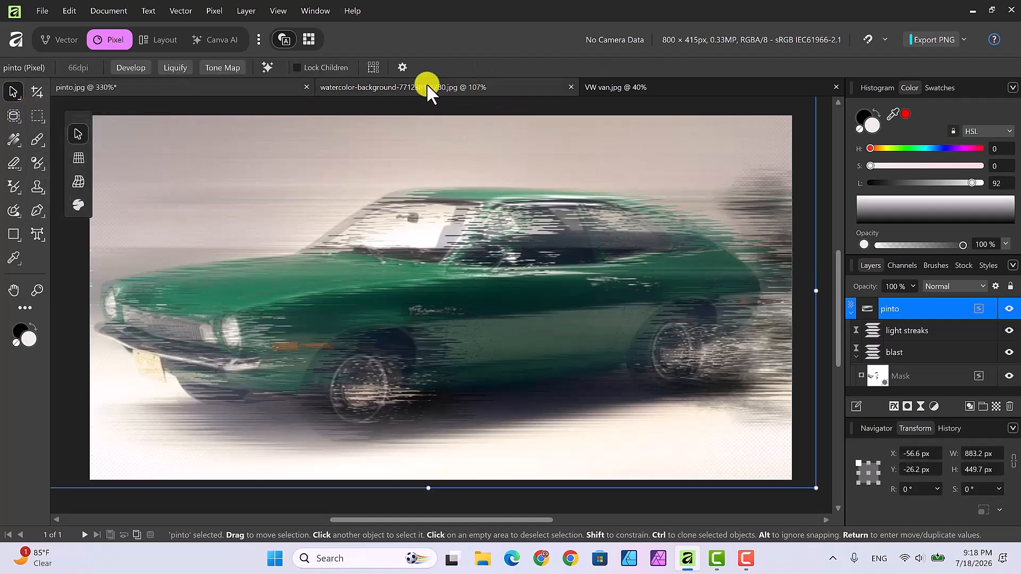
Switch to the watercolor-background document and add a live Glitch filter to its Background layer.
{"action": "left_click", "coordinate": [398, 87]}
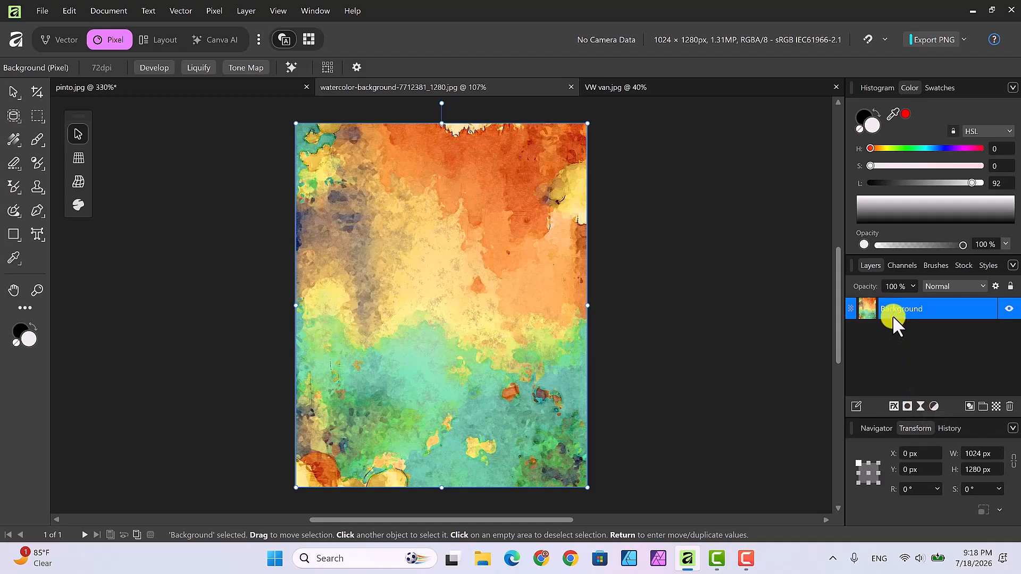
{"action": "left_click", "coordinate": [918, 403]}
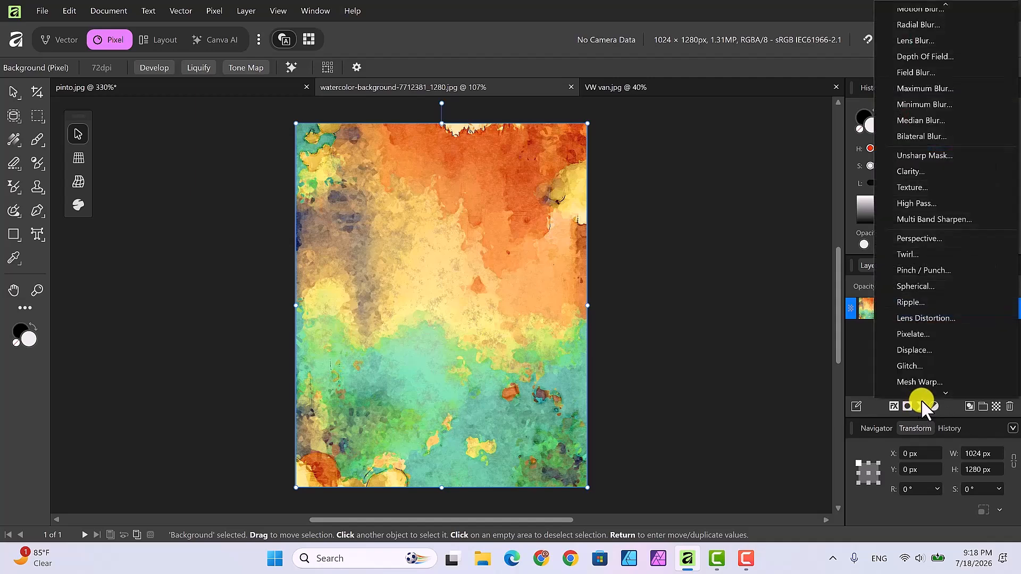
{"action": "left_click", "coordinate": [916, 364]}
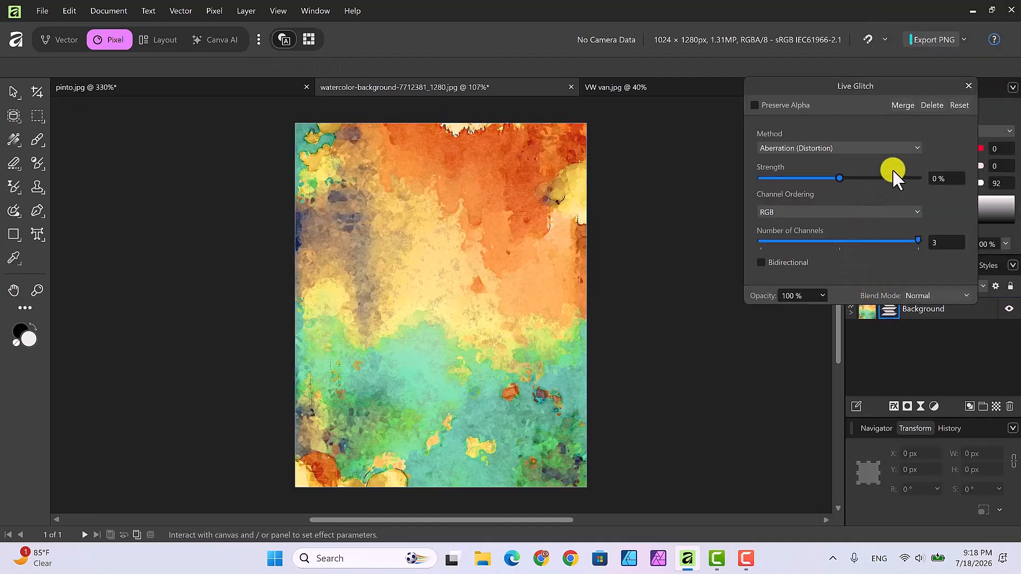
Set the watercolour's Glitch filter to the Scramble method with a strength of 11%.
{"action": "left_click", "coordinate": [912, 148]}
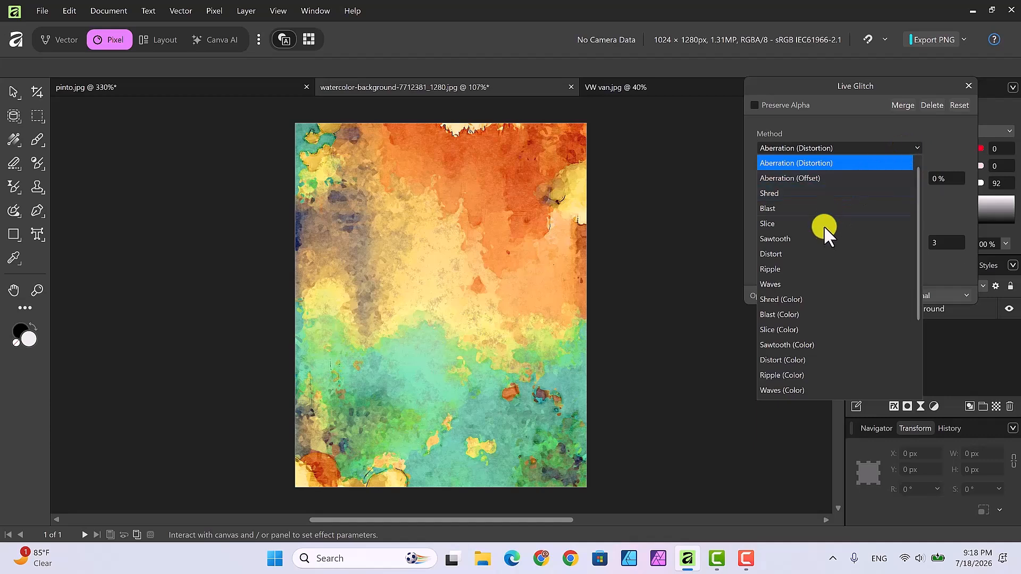
{"action": "scroll", "coordinate": [824, 229], "scroll_direction": "down", "scroll_amount": 2}
{"action": "scroll", "coordinate": [851, 240], "scroll_direction": "down", "scroll_amount": 1}
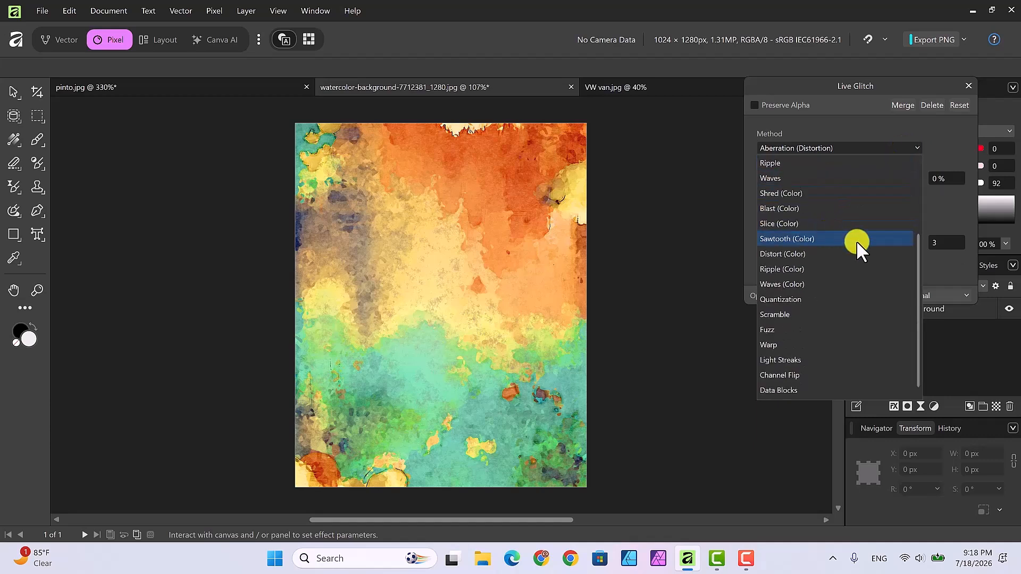
{"action": "left_click", "coordinate": [790, 310]}
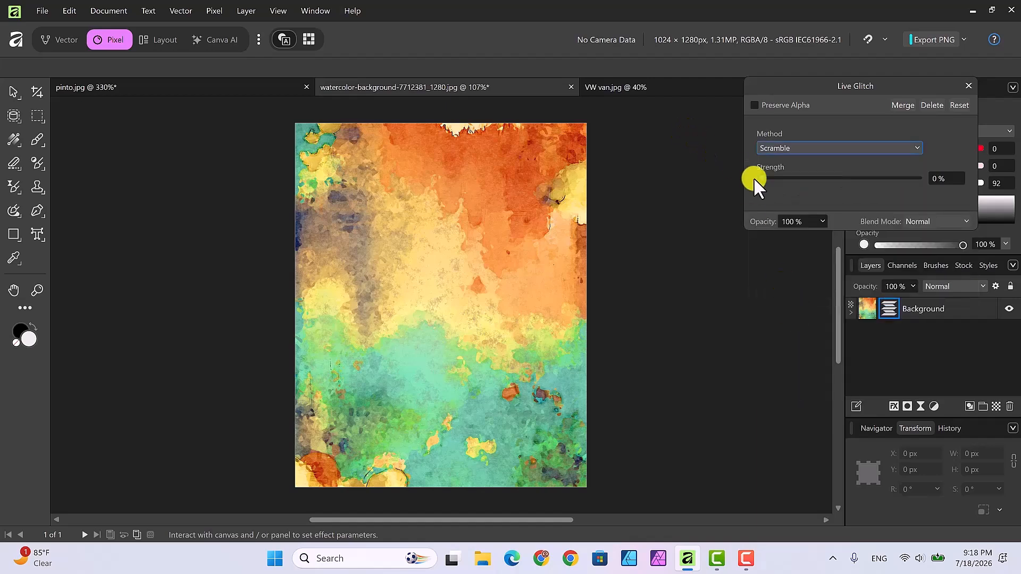
{"action": "mouse_move", "coordinate": [761, 177]}
{"action": "left_mouse_down"}
{"action": "mouse_move", "coordinate": [868, 181]}
{"action": "mouse_move", "coordinate": [777, 178]}
{"action": "left_mouse_up"}
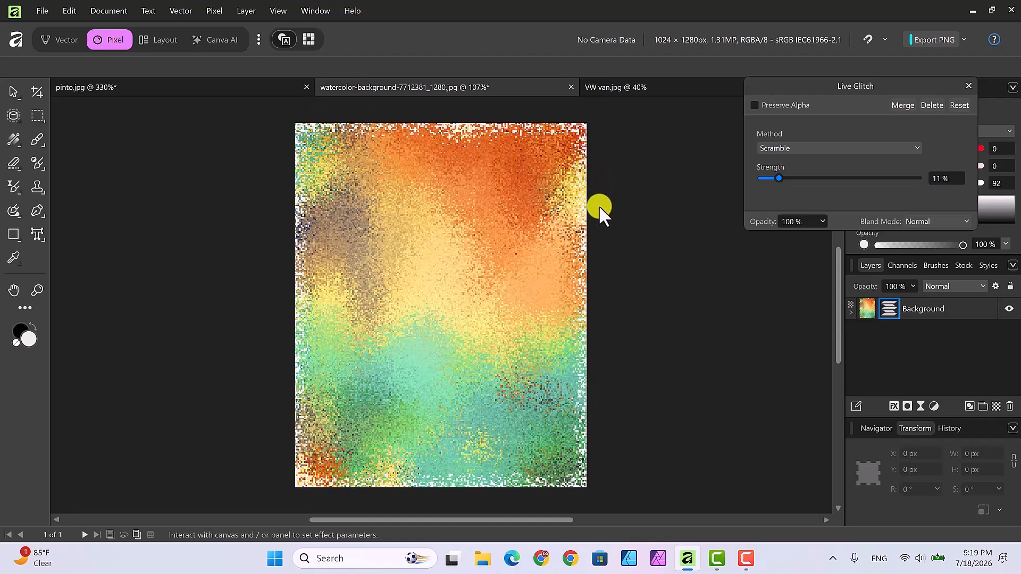
Compare the Scramble effect with Preserve Alpha on and off, leave it off, and close the filter settings.
{"action": "left_click", "coordinate": [754, 105]}
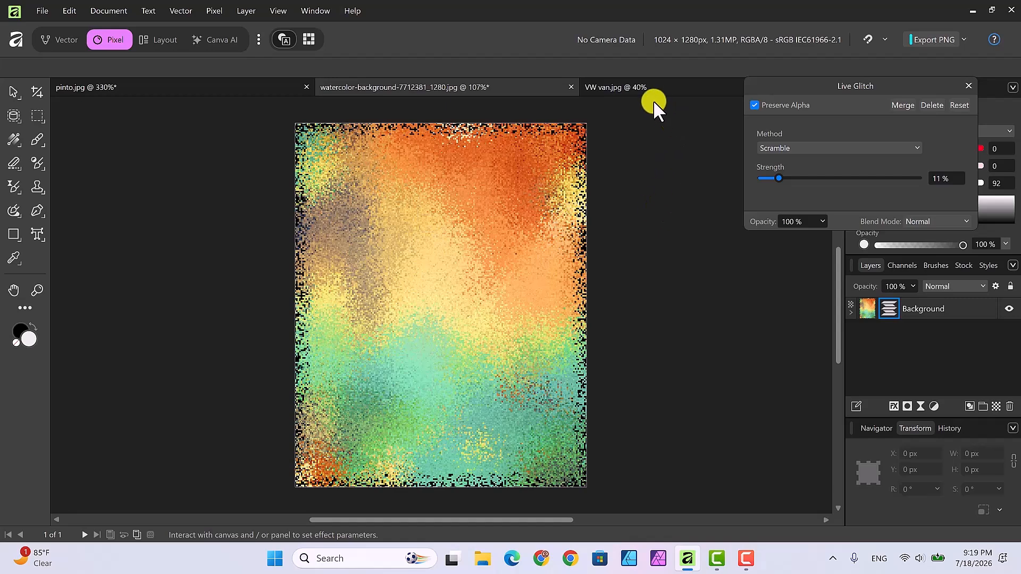
{"action": "left_click", "coordinate": [754, 105]}
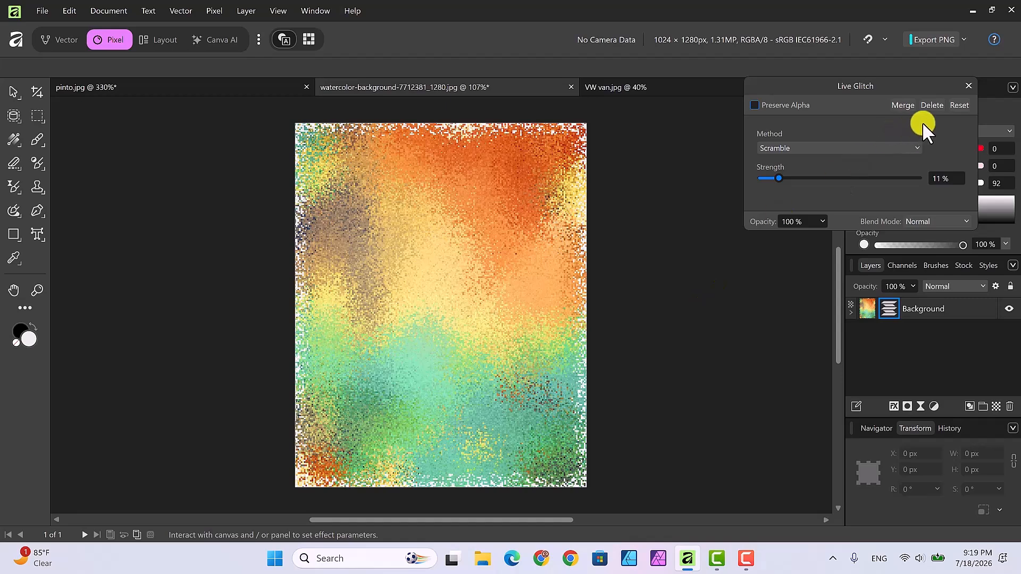
{"action": "left_click", "coordinate": [968, 87]}
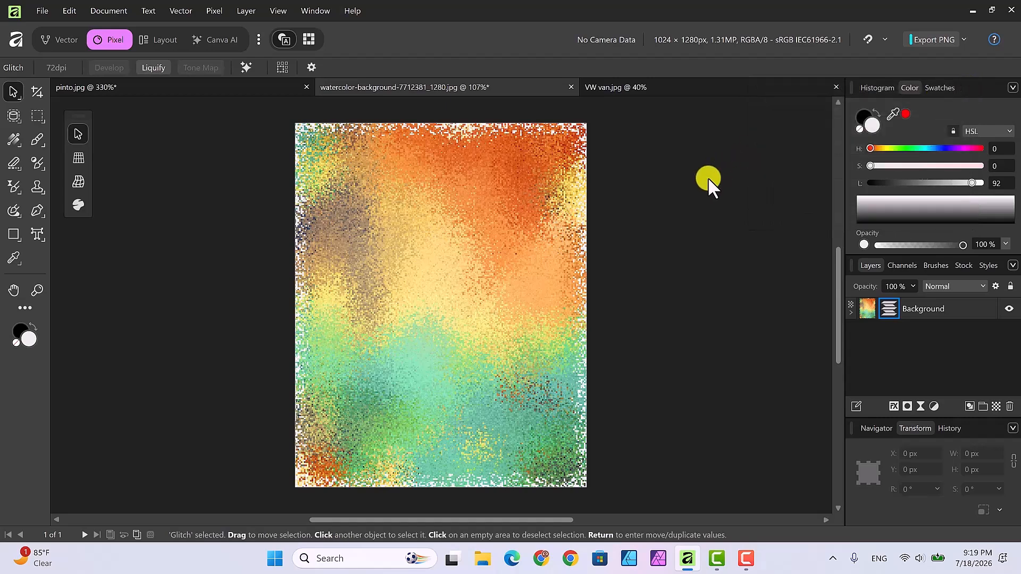
Switch to the VW van document and add a live Glitch filter to its Background layer.
{"action": "left_click", "coordinate": [660, 86]}
{"action": "left_click", "coordinate": [763, 206]}
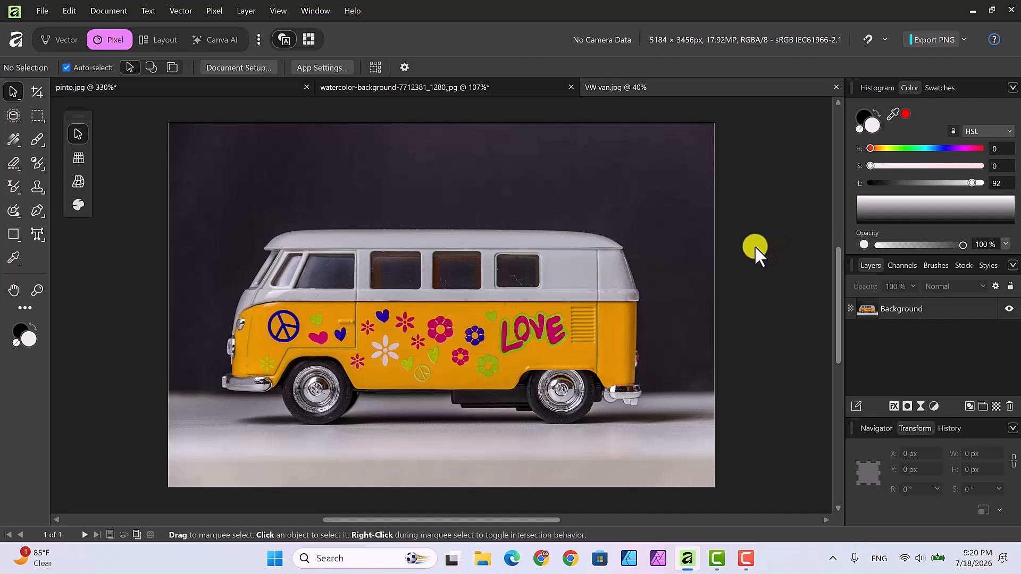
{"action": "left_click", "coordinate": [899, 309]}
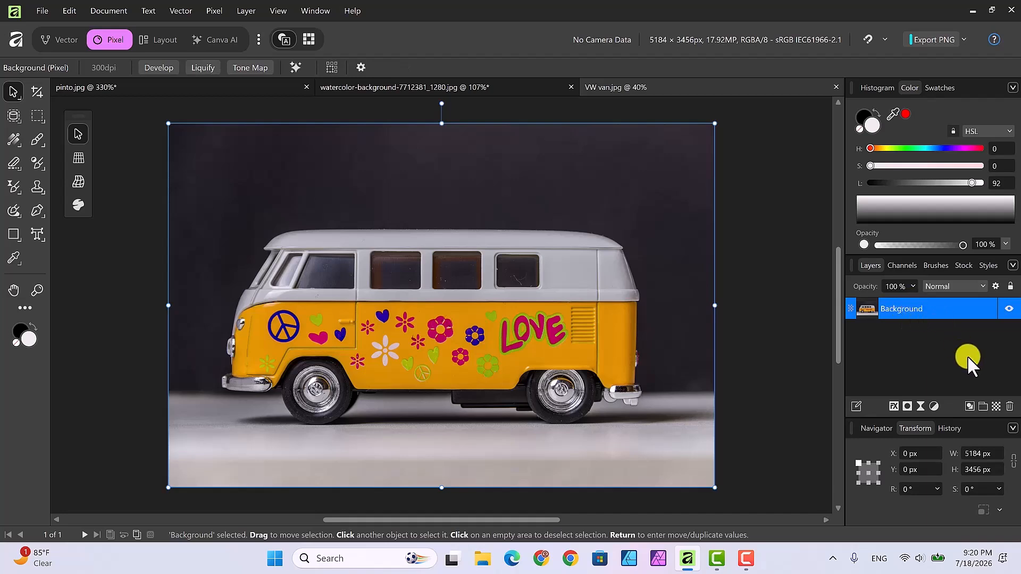
{"action": "left_click", "coordinate": [921, 407]}
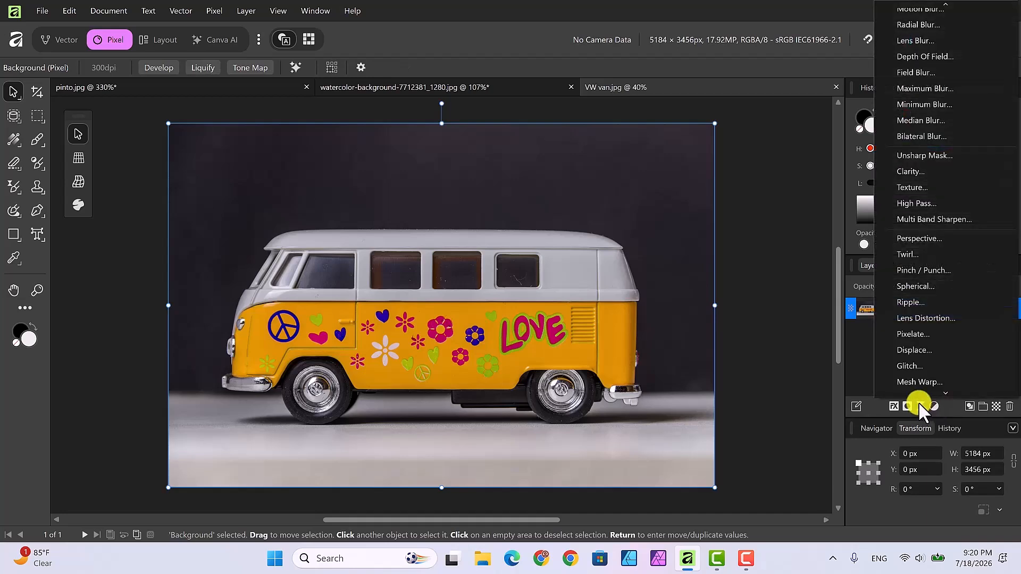
{"action": "left_click", "coordinate": [913, 366]}
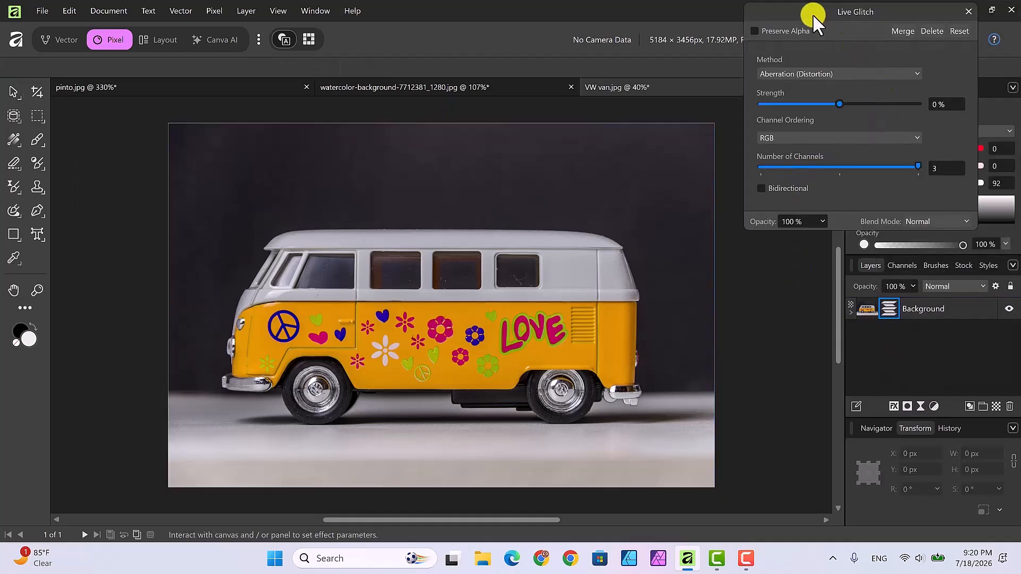
Set the van's Glitch filter to Waves (Color) at 100% strength and enable Preserve Alpha.
{"action": "left_click_drag", "start_coordinate": [812, 14], "coordinate": [815, 50]}
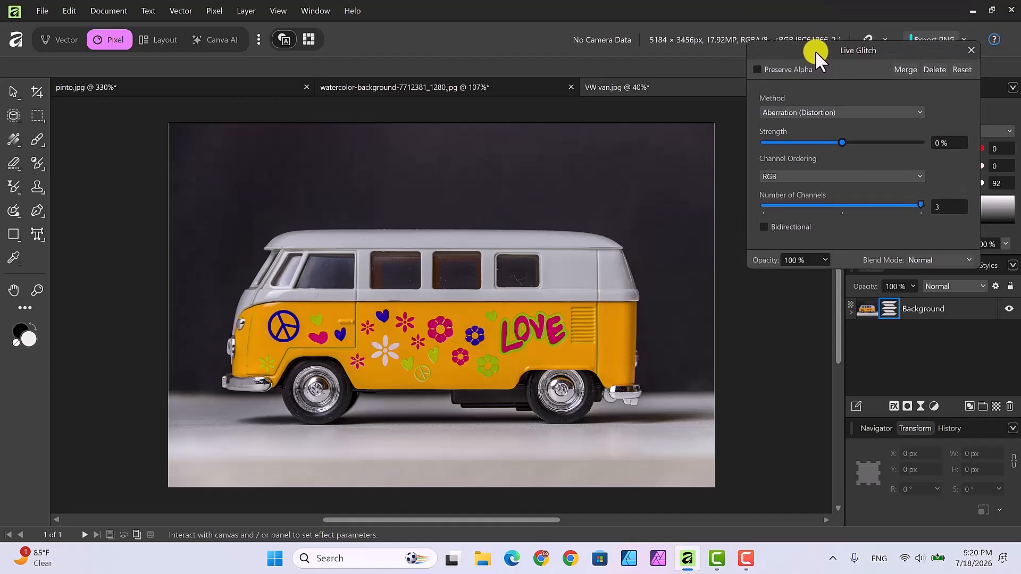
{"action": "left_click", "coordinate": [916, 112]}
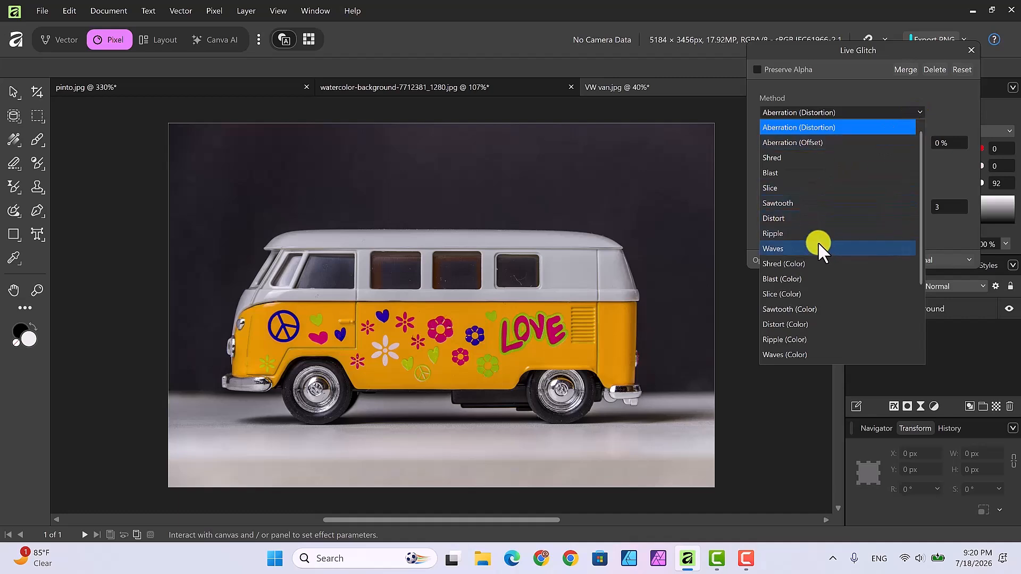
{"action": "left_click", "coordinate": [807, 353]}
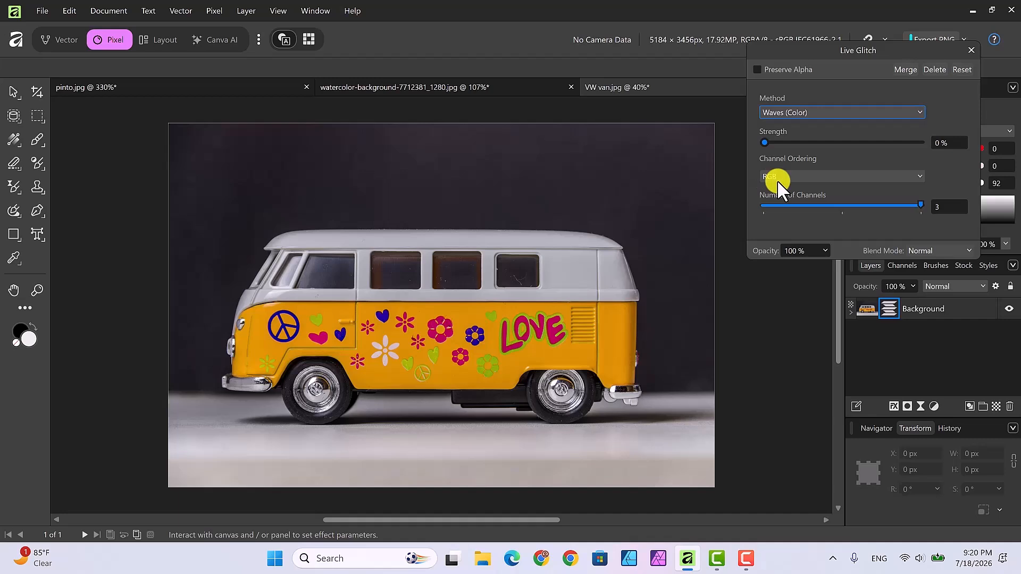
{"action": "left_click", "coordinate": [764, 141]}
{"action": "left_click_drag", "start_coordinate": [763, 139], "coordinate": [923, 152]}
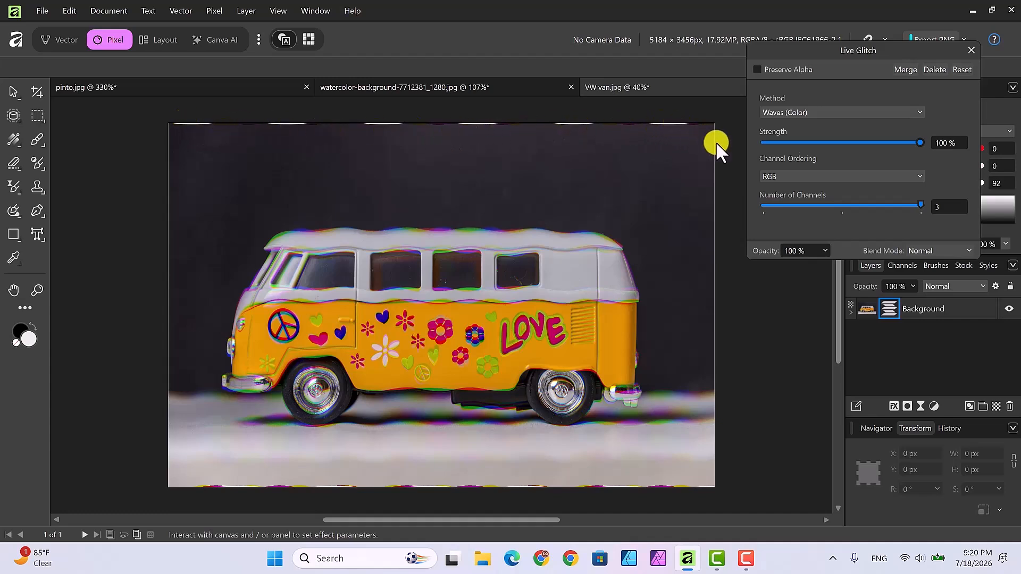
{"action": "left_click", "coordinate": [757, 69]}
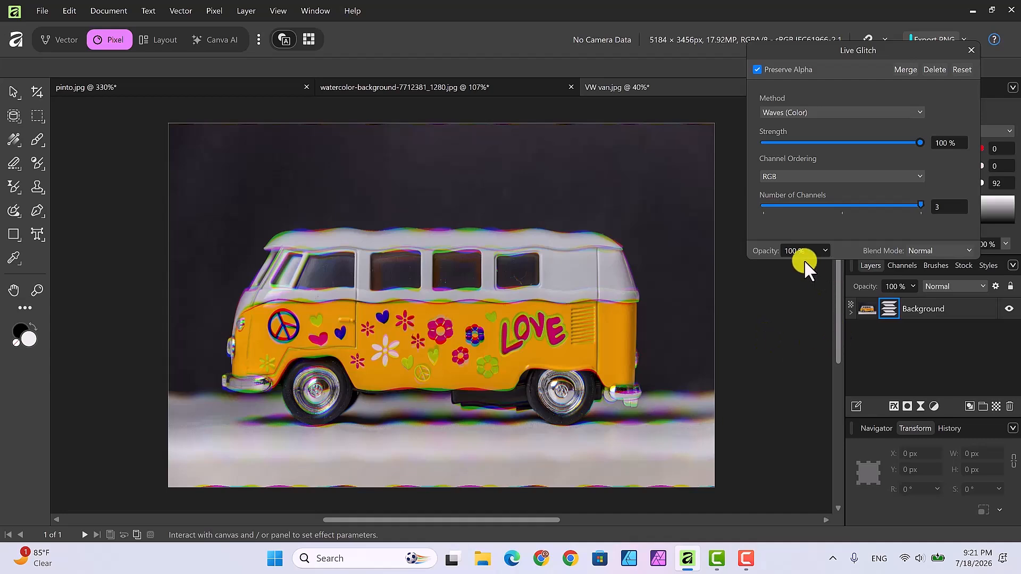
Set the blend mode of the van's Waves (Color) Glitch filter to Hard Mix and close the filter settings.
{"action": "left_click", "coordinate": [968, 250]}
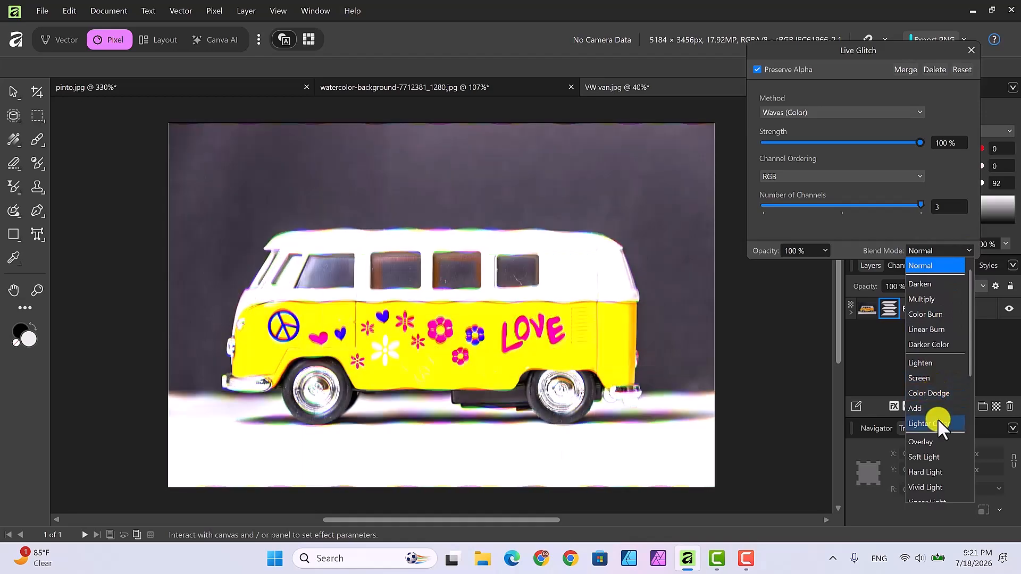
{"action": "scroll", "coordinate": [936, 419], "scroll_direction": "down", "scroll_amount": 1}
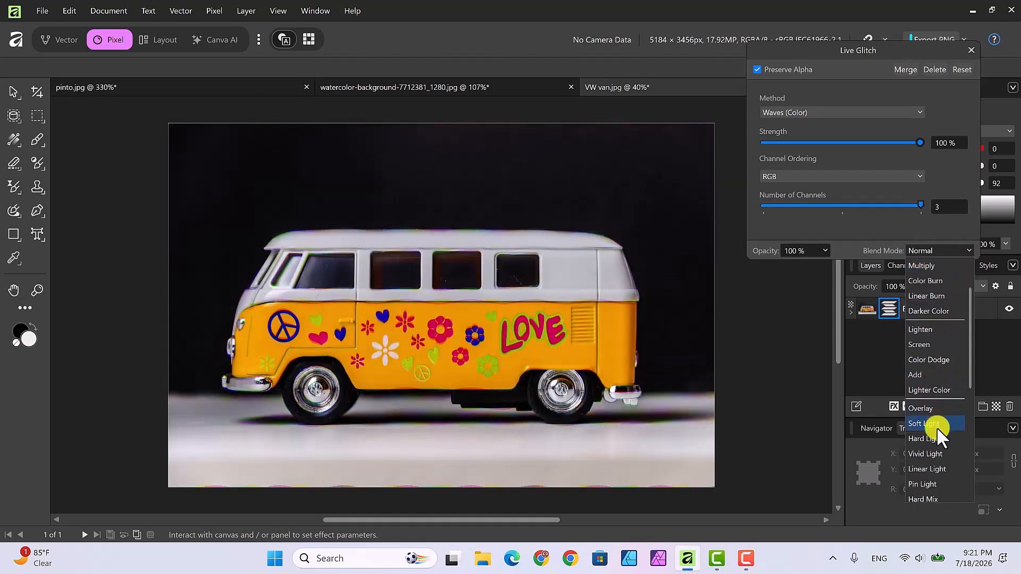
{"action": "scroll", "coordinate": [929, 497], "scroll_direction": "down", "scroll_amount": 2}
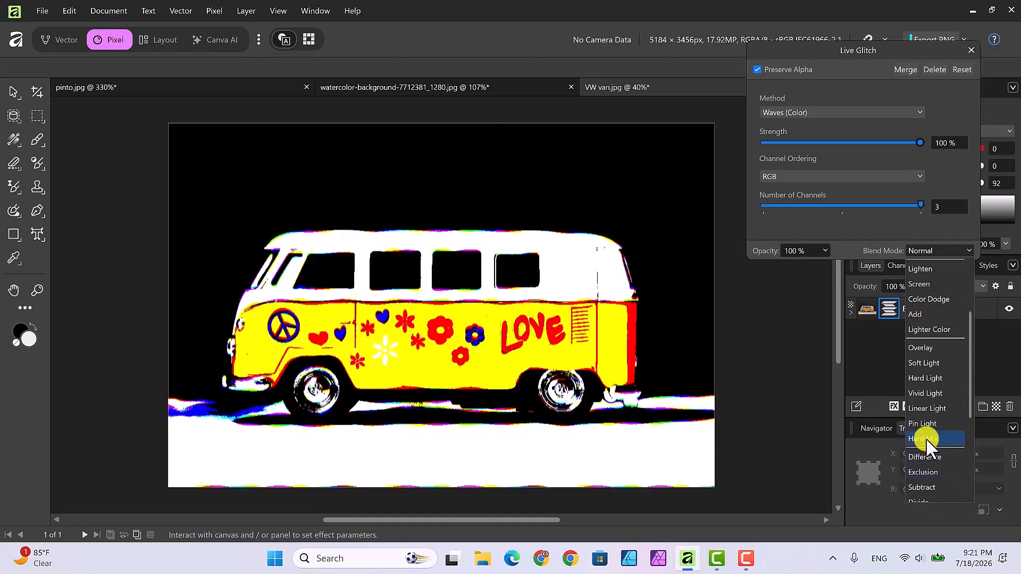
{"action": "left_click", "coordinate": [925, 438]}
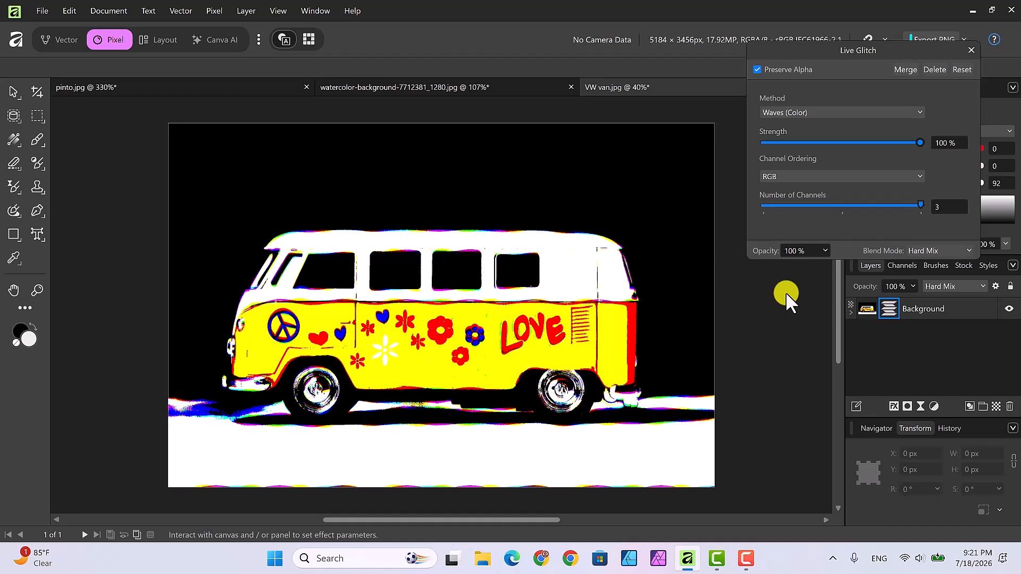
{"action": "left_click", "coordinate": [971, 50]}
Expand the Background layer and rename its nested Glitch filter as "waves".
{"action": "left_click", "coordinate": [850, 311]}
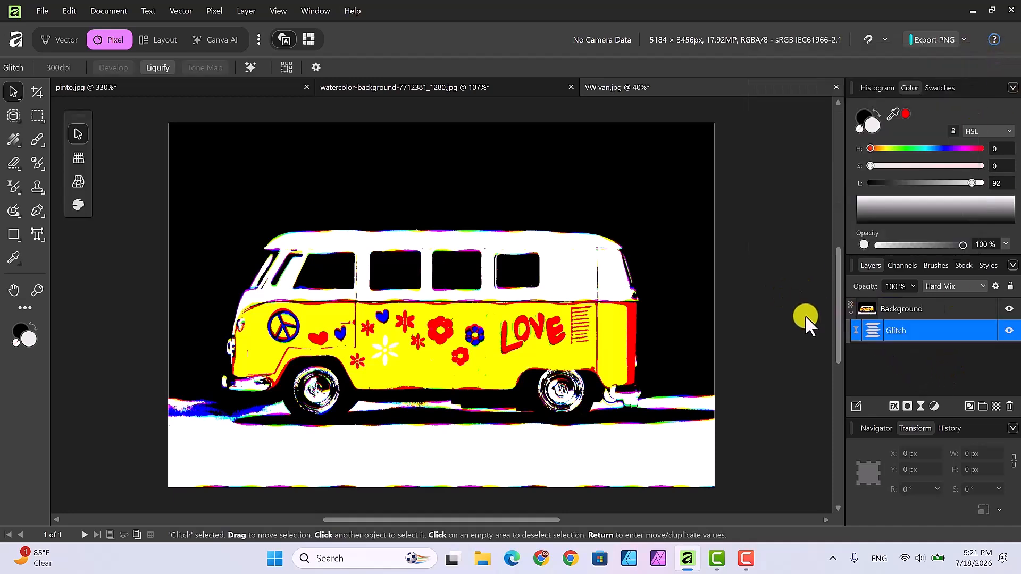
{"action": "double_click", "coordinate": [896, 328]}
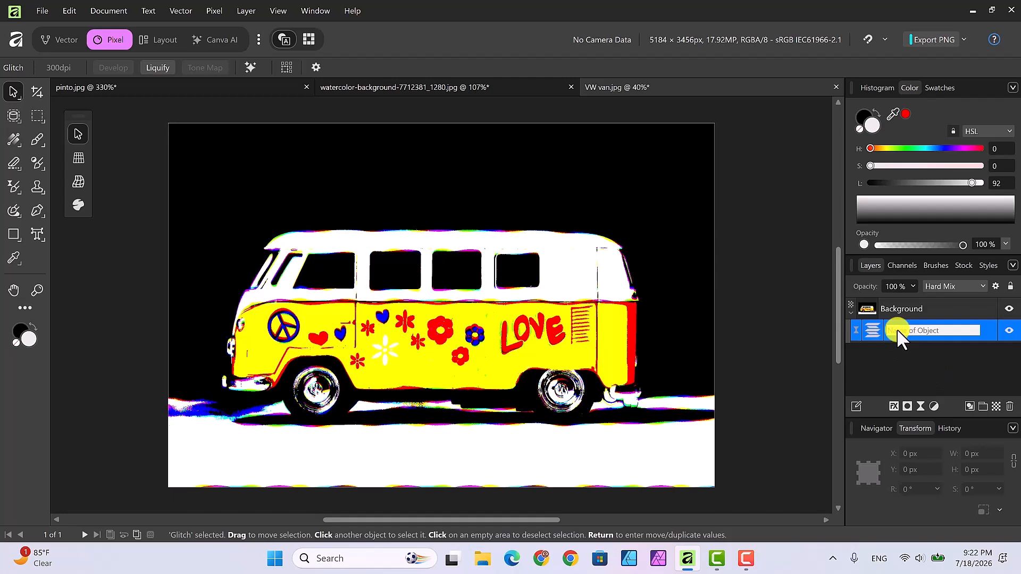
{"action": "type", "text": "waves"}
{"action": "key", "text": "Return"}
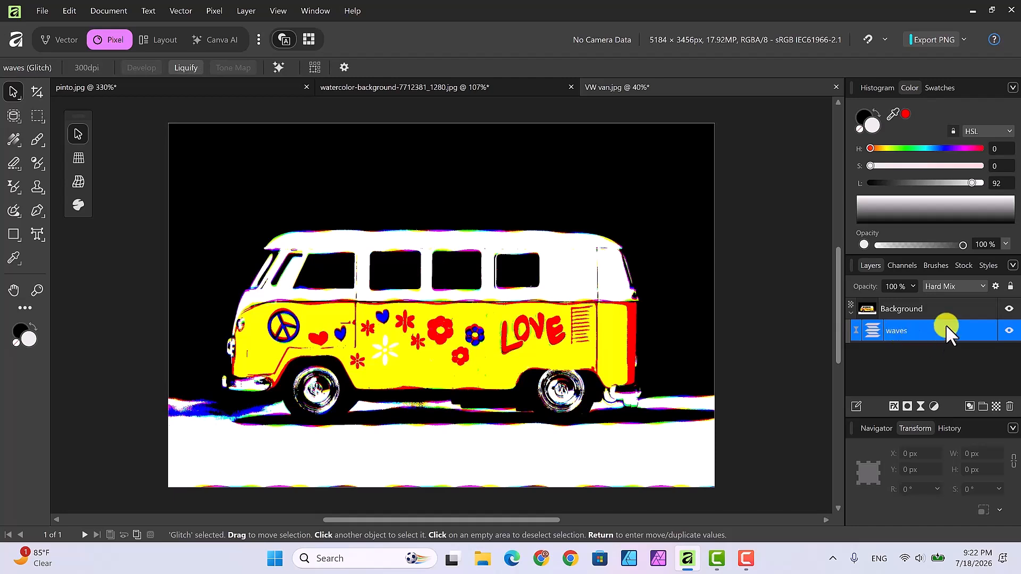
Add a second live Glitch filter to the Background layer and set its method to Channel Flip.
{"action": "left_click", "coordinate": [919, 308]}
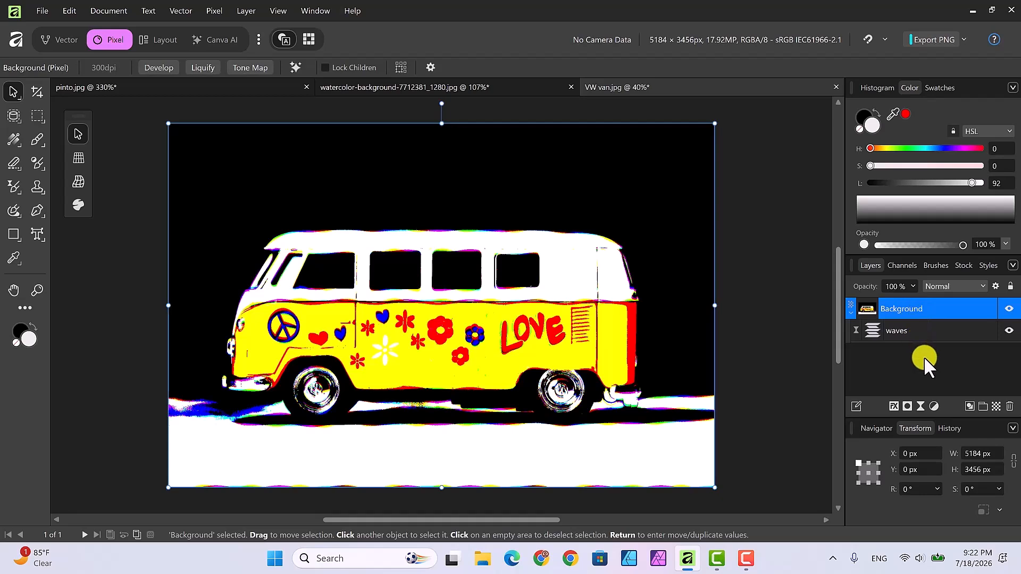
{"action": "left_click", "coordinate": [919, 406]}
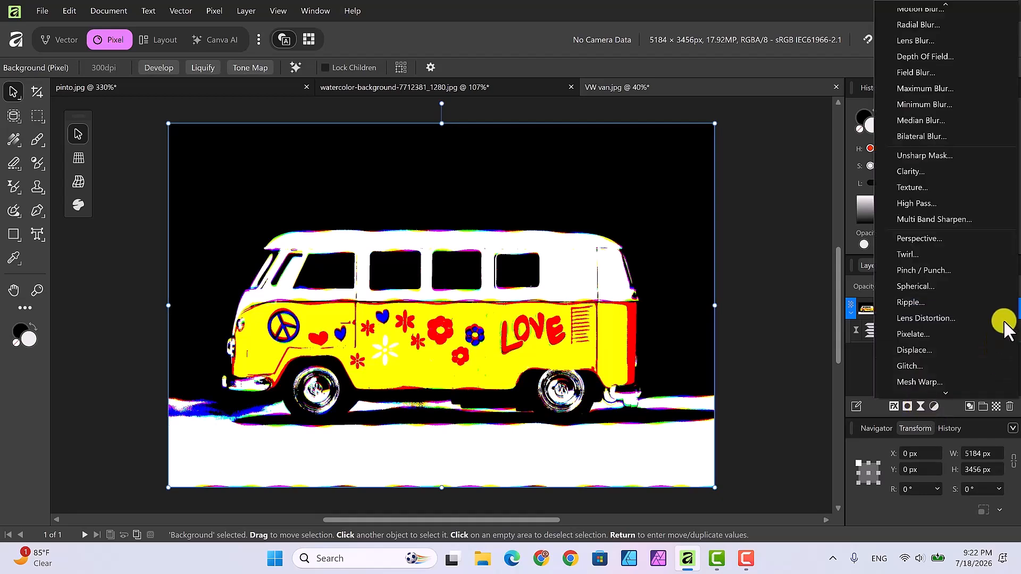
{"action": "left_click", "coordinate": [919, 364]}
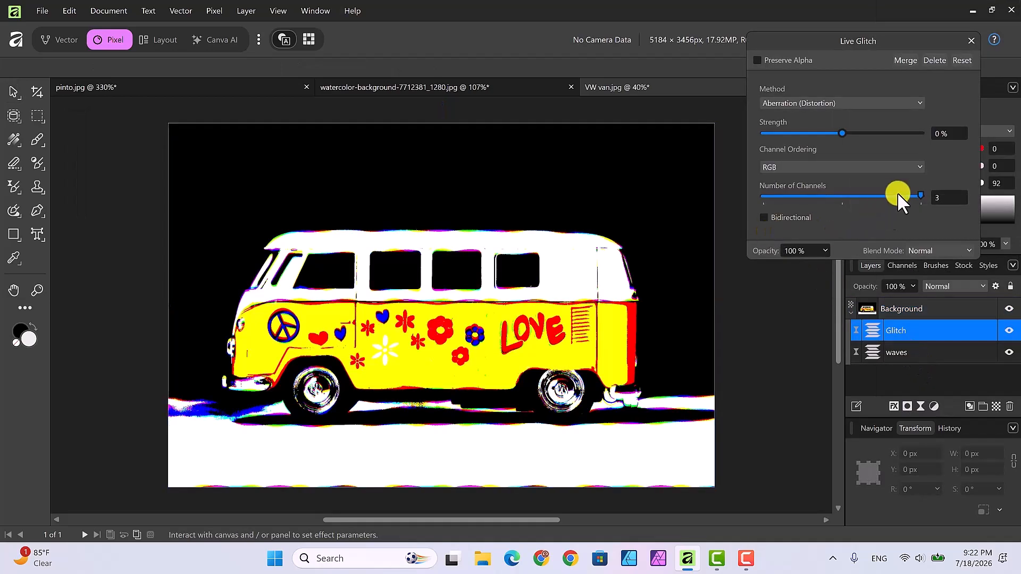
{"action": "left_click", "coordinate": [918, 102]}
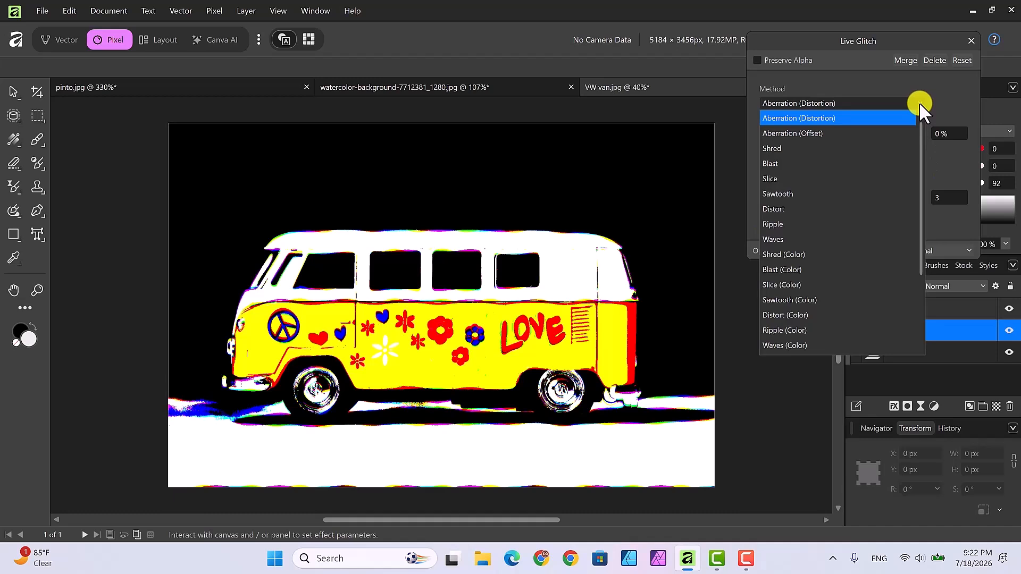
{"action": "scroll", "coordinate": [866, 187], "scroll_direction": "down", "scroll_amount": 2}
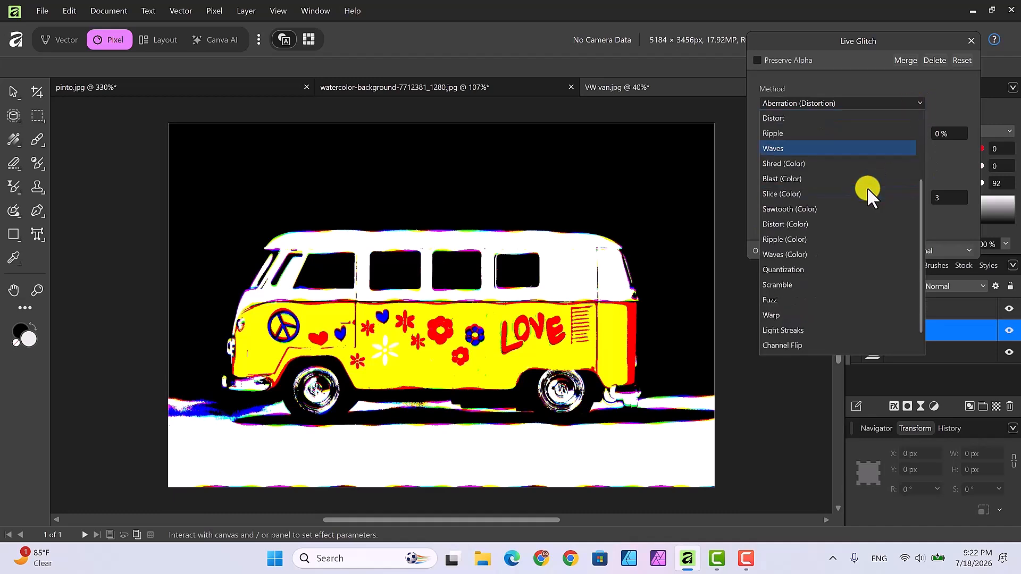
{"action": "scroll", "coordinate": [867, 189], "scroll_direction": "down", "scroll_amount": 1}
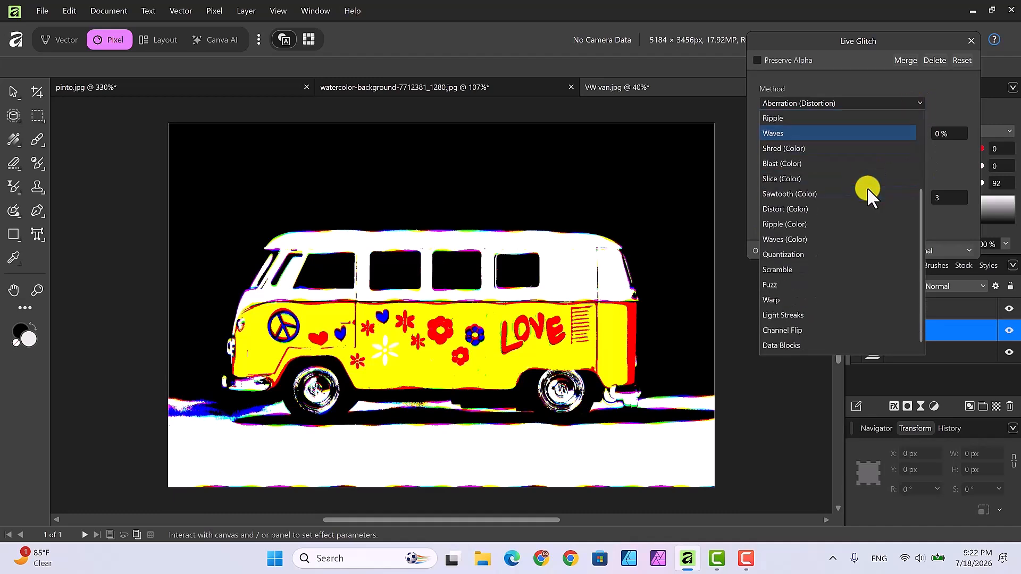
{"action": "left_click", "coordinate": [803, 329]}
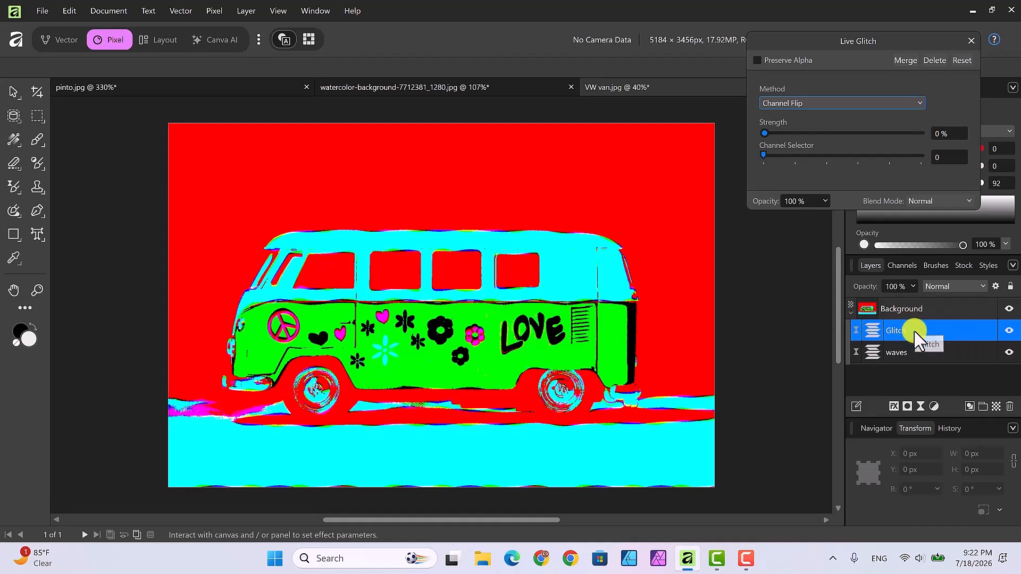
Rename the new Glitch filter as "channel flip".
{"action": "double_click", "coordinate": [898, 329]}
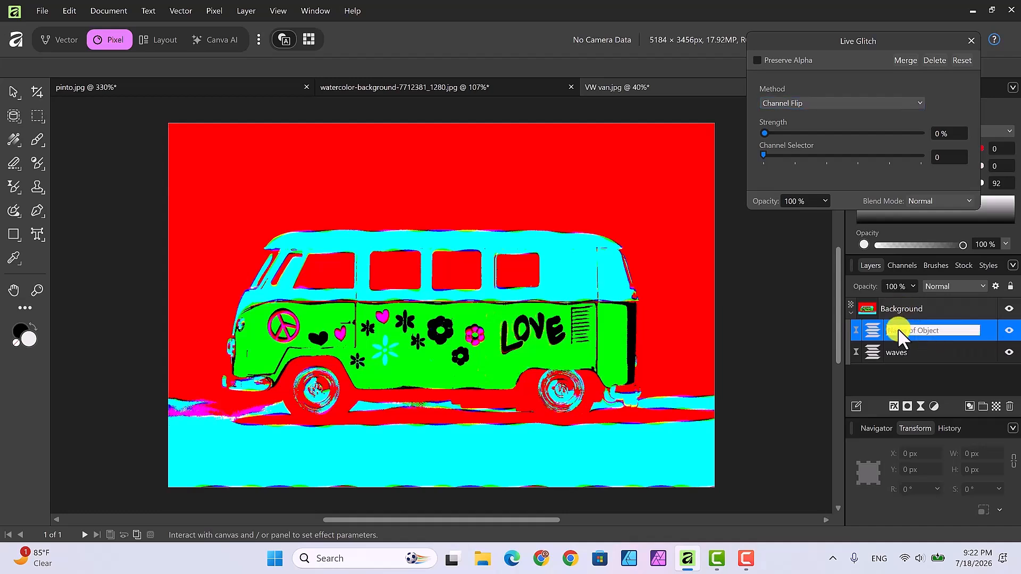
{"action": "type", "text": "channel flip"}
{"action": "key", "text": "Return"}
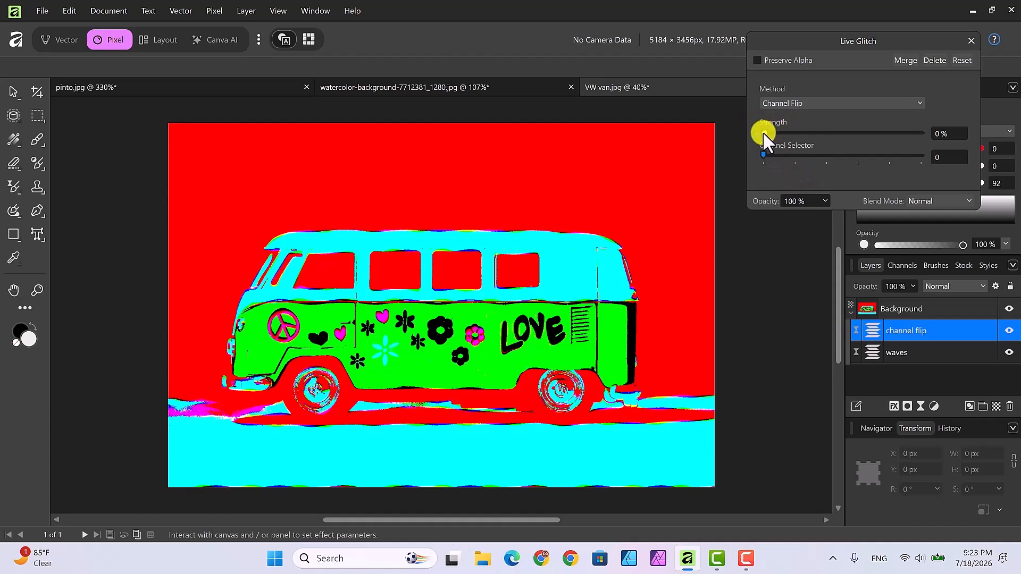
Try Channel Selector values 4 and 1 on the channel flip filter, keeping its strength at 0%.
{"action": "mouse_move", "coordinate": [763, 133]}
{"action": "left_mouse_down"}
{"action": "mouse_move", "coordinate": [898, 137]}
{"action": "mouse_move", "coordinate": [744, 131]}
{"action": "left_mouse_up"}
{"action": "left_click_drag", "start_coordinate": [770, 153], "coordinate": [879, 164]}
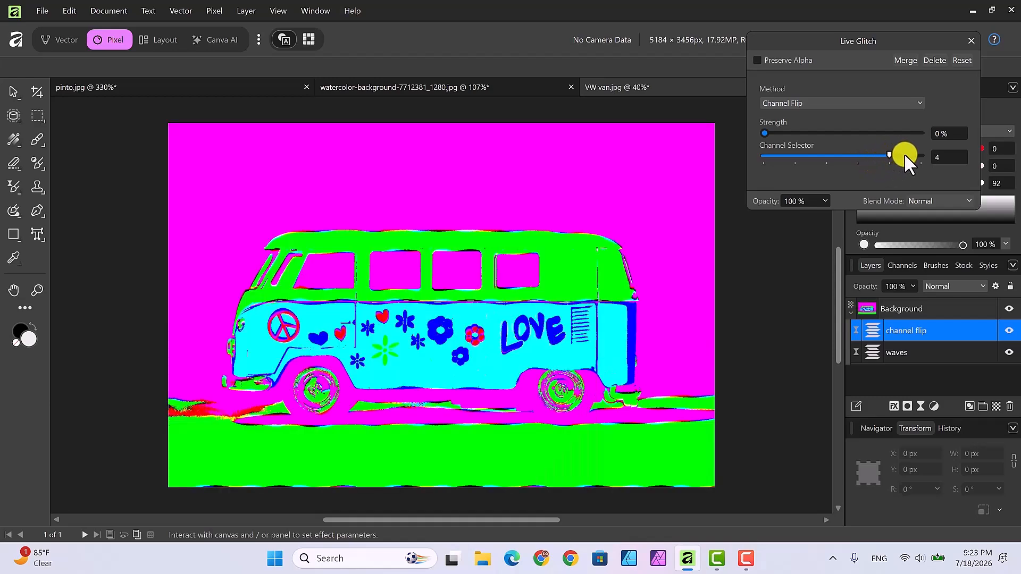
{"action": "left_click_drag", "start_coordinate": [906, 157], "coordinate": [807, 165]}
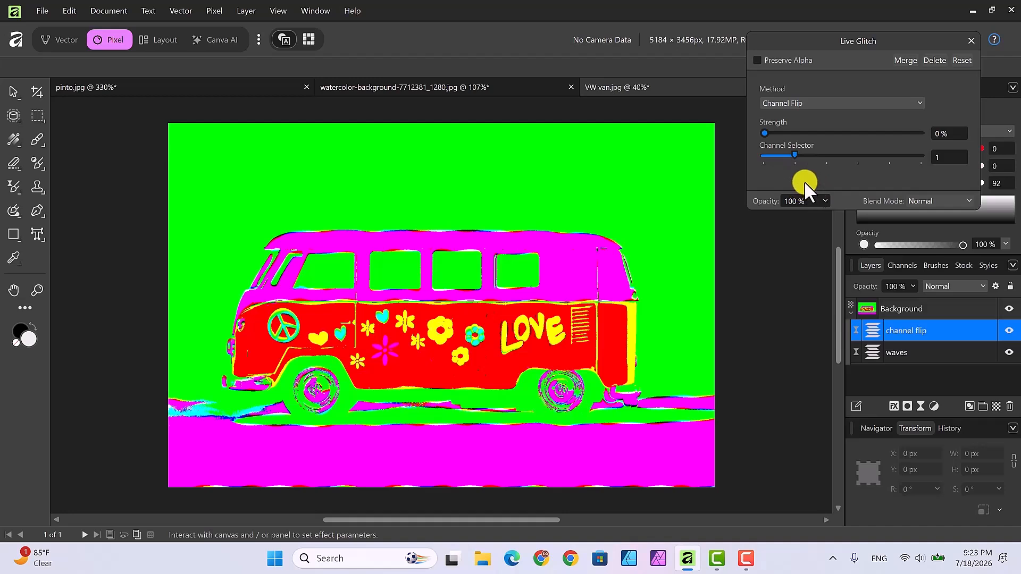
Enable Preserve Alpha on the channel flip filter, set the Channel Selector to 5, and close the filter settings.
{"action": "left_click", "coordinate": [756, 59]}
{"action": "left_click_drag", "start_coordinate": [794, 155], "coordinate": [768, 157]}
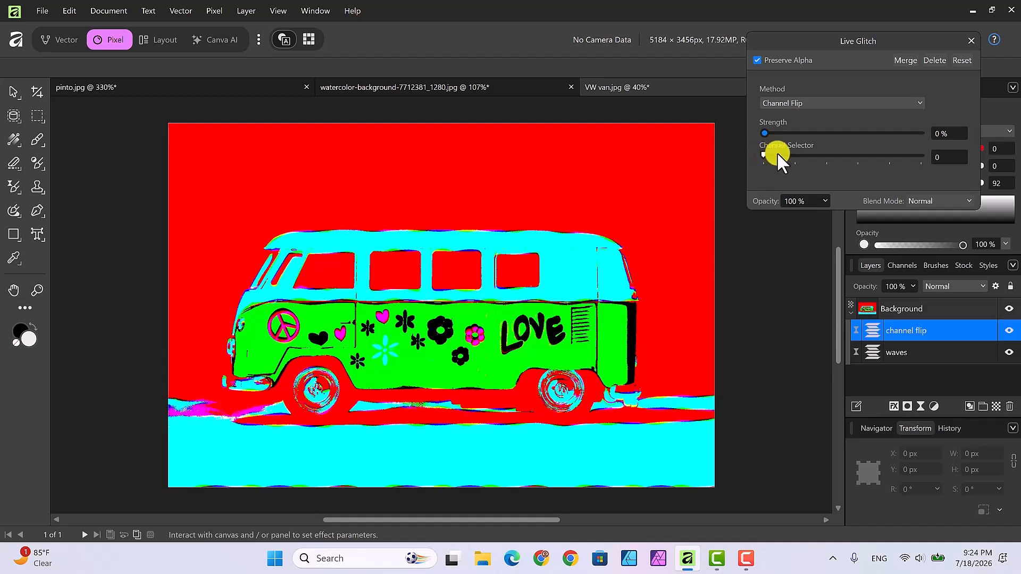
{"action": "left_click_drag", "start_coordinate": [777, 152], "coordinate": [783, 154]}
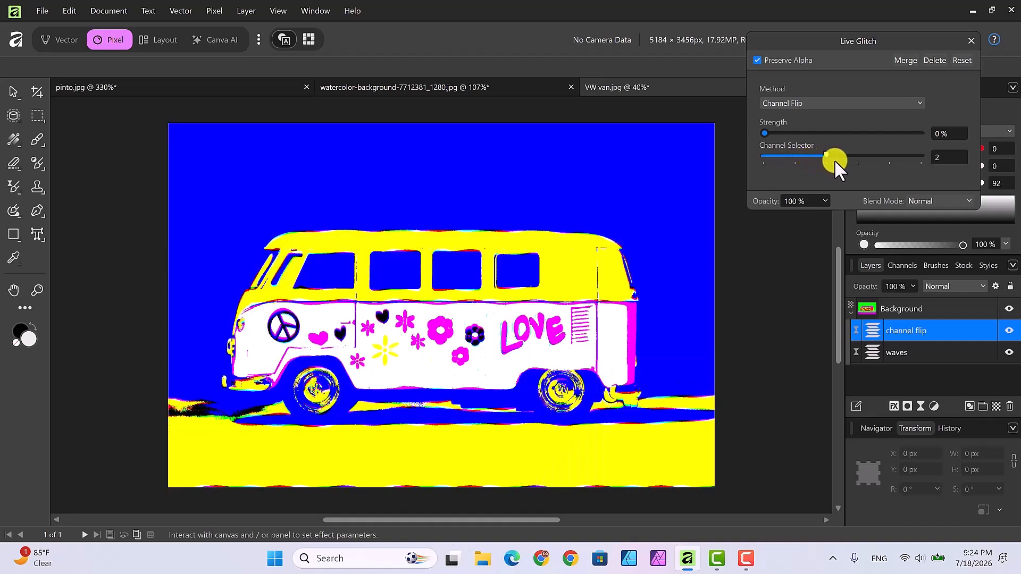
{"action": "left_click_drag", "start_coordinate": [835, 160], "coordinate": [877, 163]}
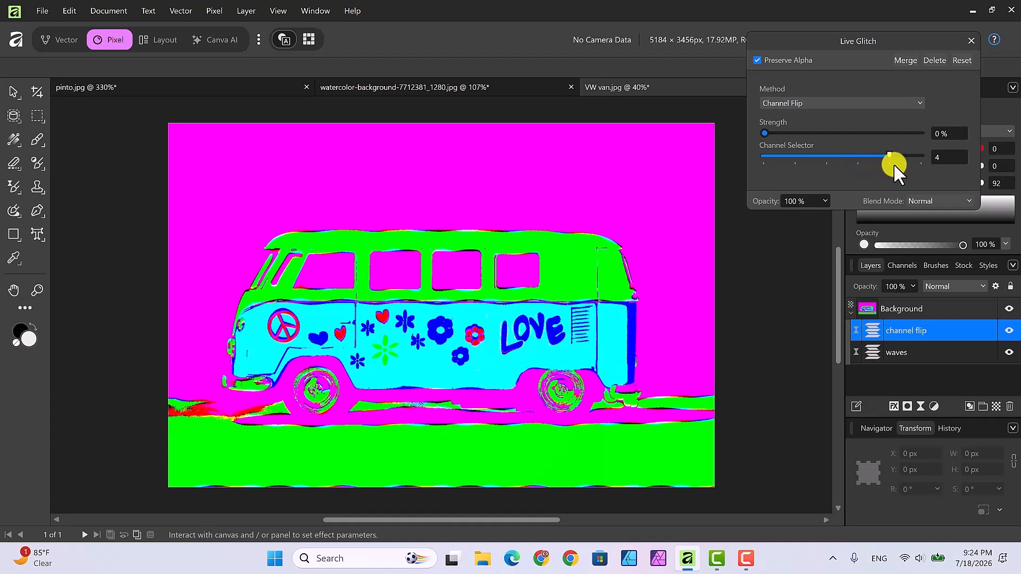
{"action": "left_click_drag", "start_coordinate": [904, 166], "coordinate": [910, 168]}
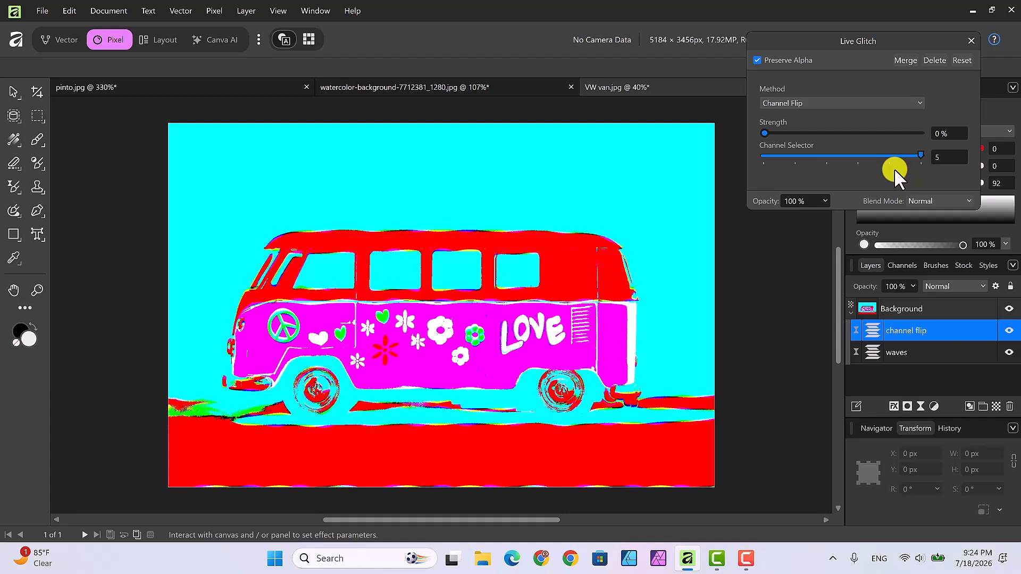
{"action": "left_click", "coordinate": [972, 41]}
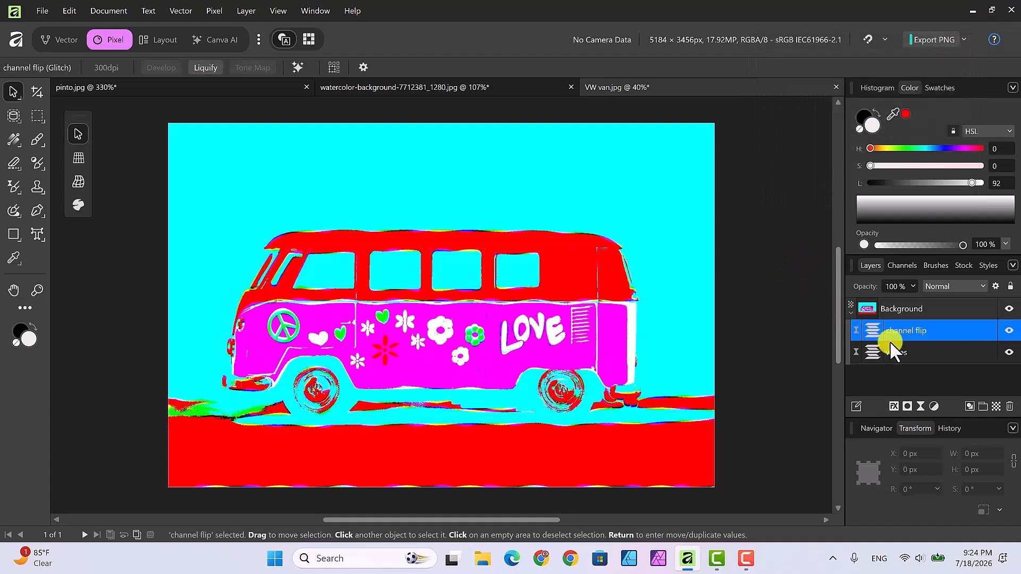
Hide the channel flip and waves filters and add a third live Glitch filter to the Background layer.
{"action": "left_click", "coordinate": [1008, 331]}
{"action": "left_click", "coordinate": [1008, 352]}
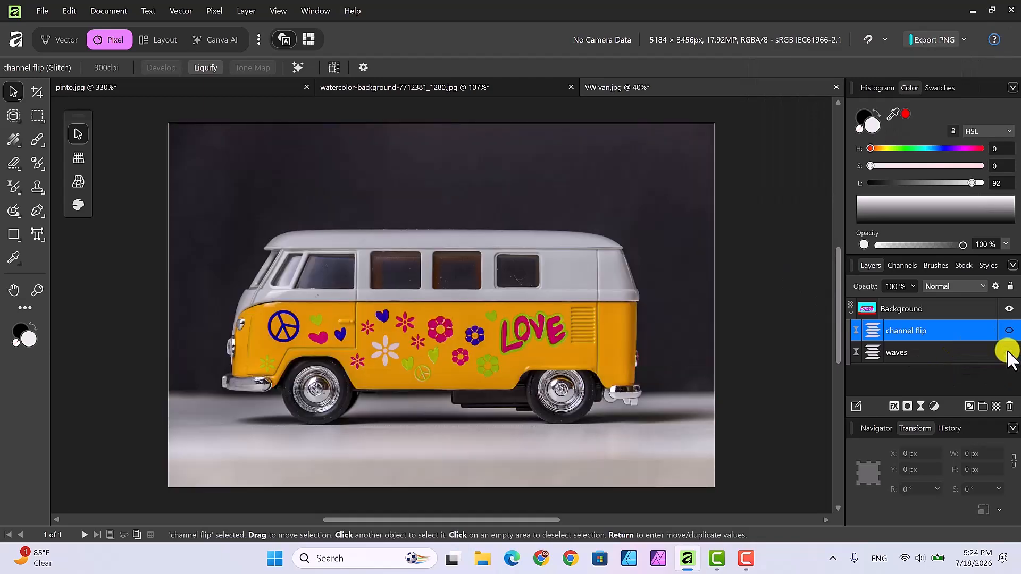
{"action": "left_click", "coordinate": [933, 308]}
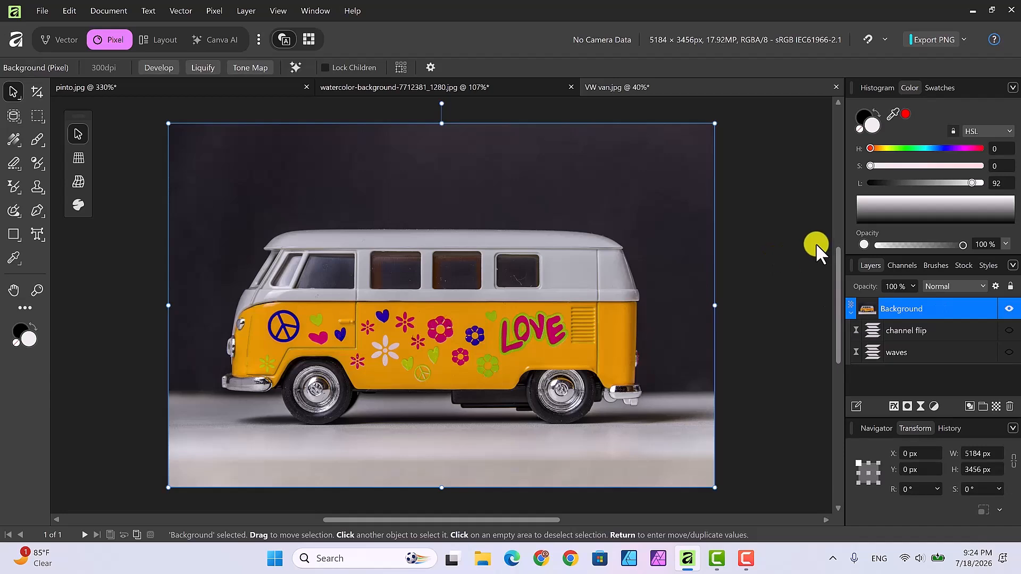
{"action": "left_click", "coordinate": [921, 407]}
{"action": "left_click", "coordinate": [906, 362]}
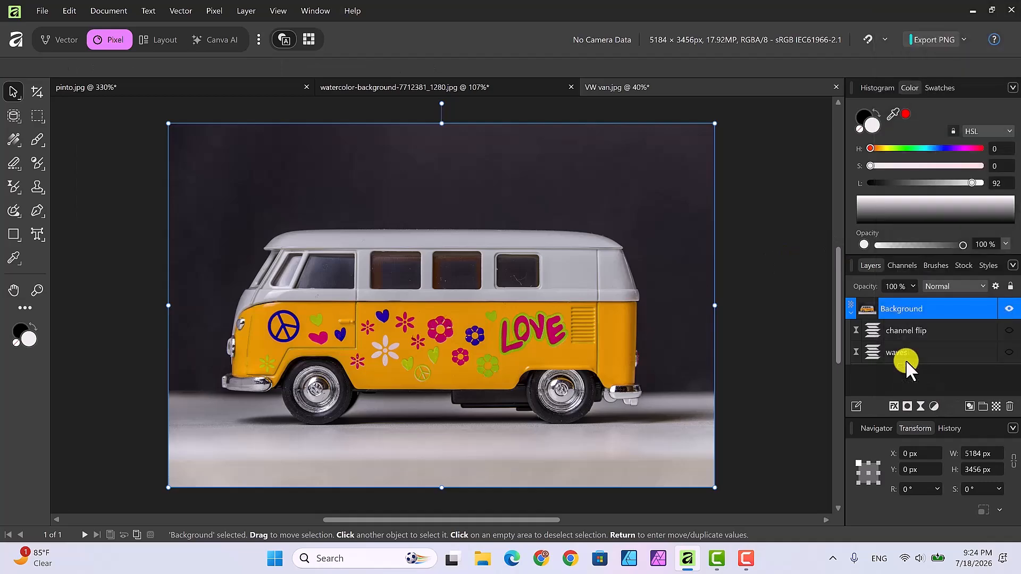
{"action": "left_click_drag", "start_coordinate": [649, 289], "coordinate": [783, 180]}
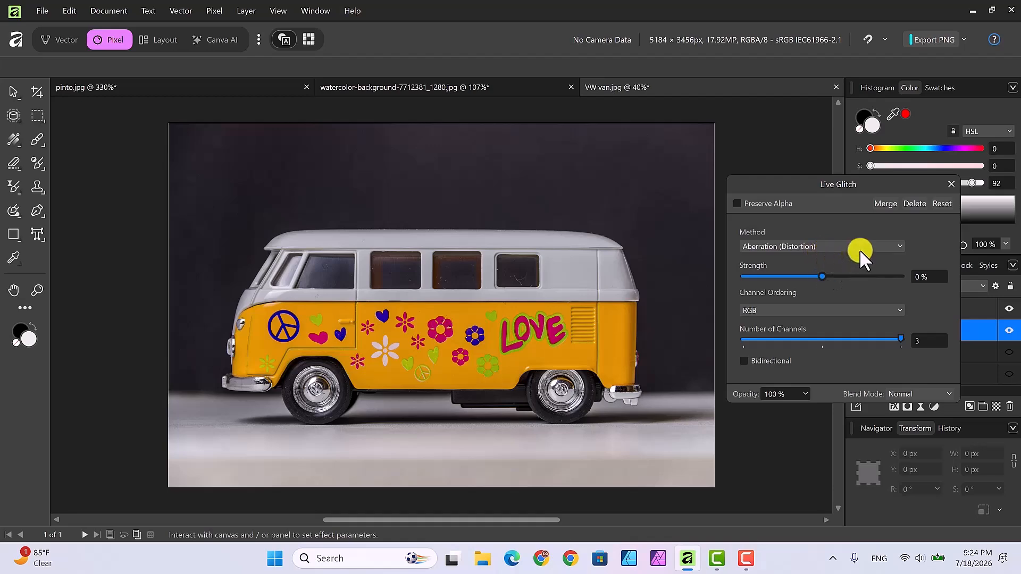
Set the new Aberration (Distortion) Glitch filter to 100% strength with Hard Light blending, and close its settings.
{"action": "left_click_drag", "start_coordinate": [883, 276], "coordinate": [905, 272]}
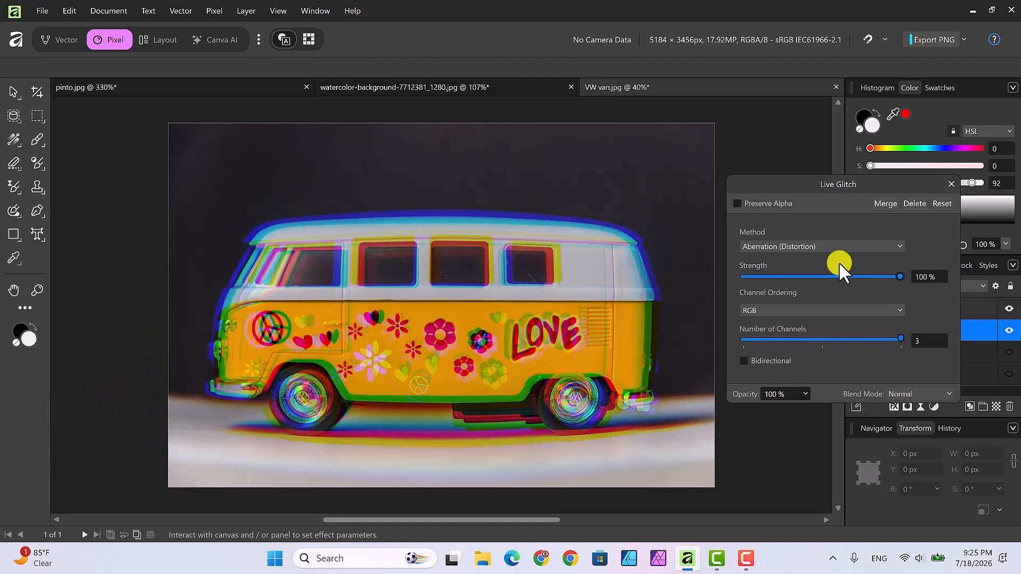
{"action": "left_click", "coordinate": [949, 392]}
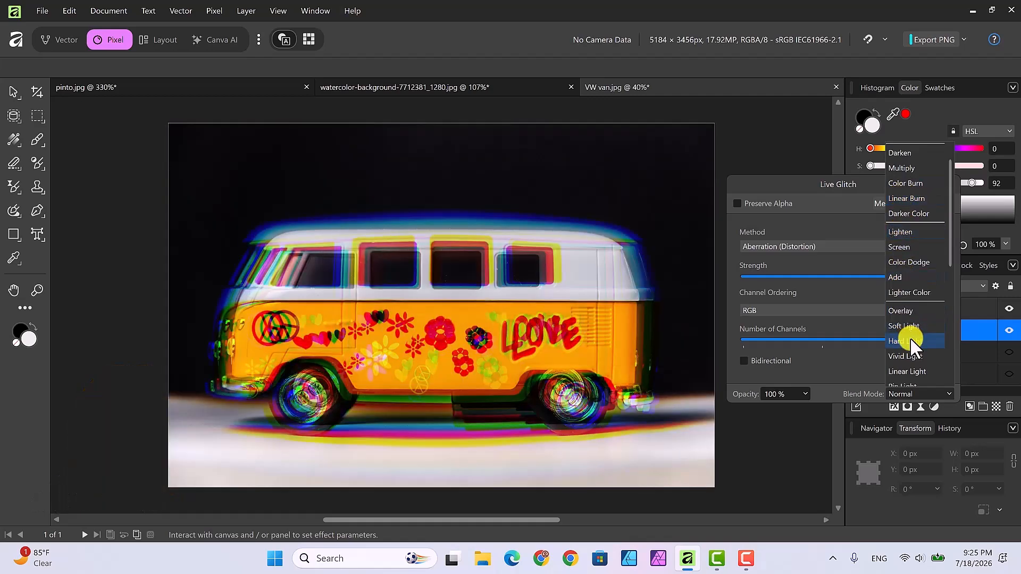
{"action": "left_click", "coordinate": [910, 339]}
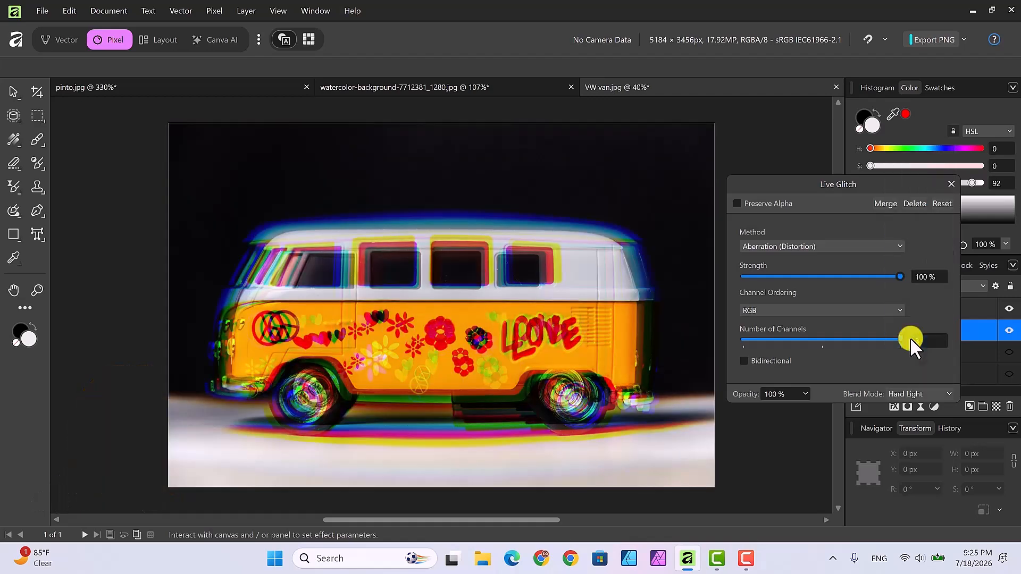
{"action": "left_click", "coordinate": [950, 183]}
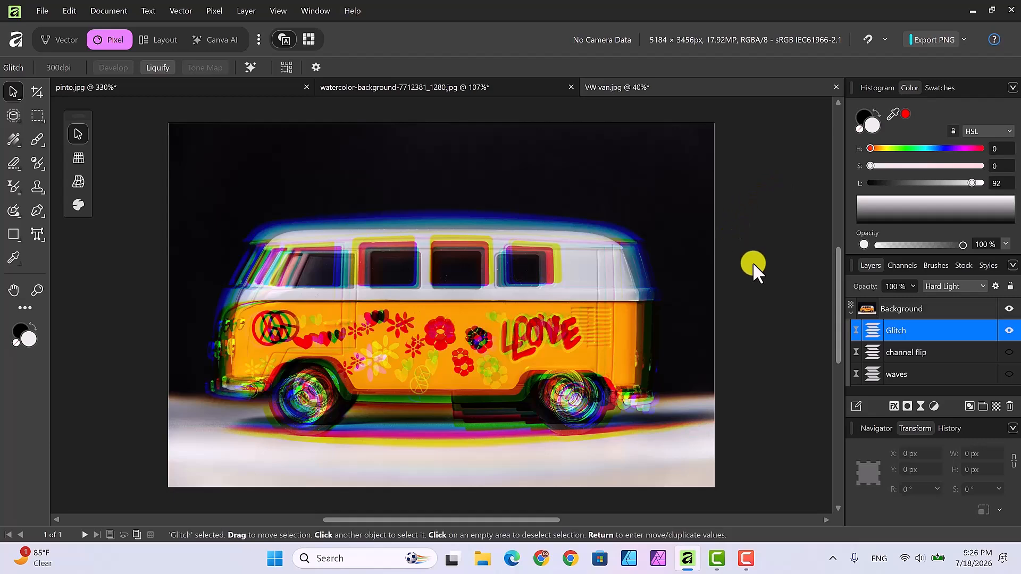
Compare the van with the channel flip and waves filters shown beneath the new Glitch filter, then leave both hidden.
{"action": "left_click", "coordinate": [1009, 353]}
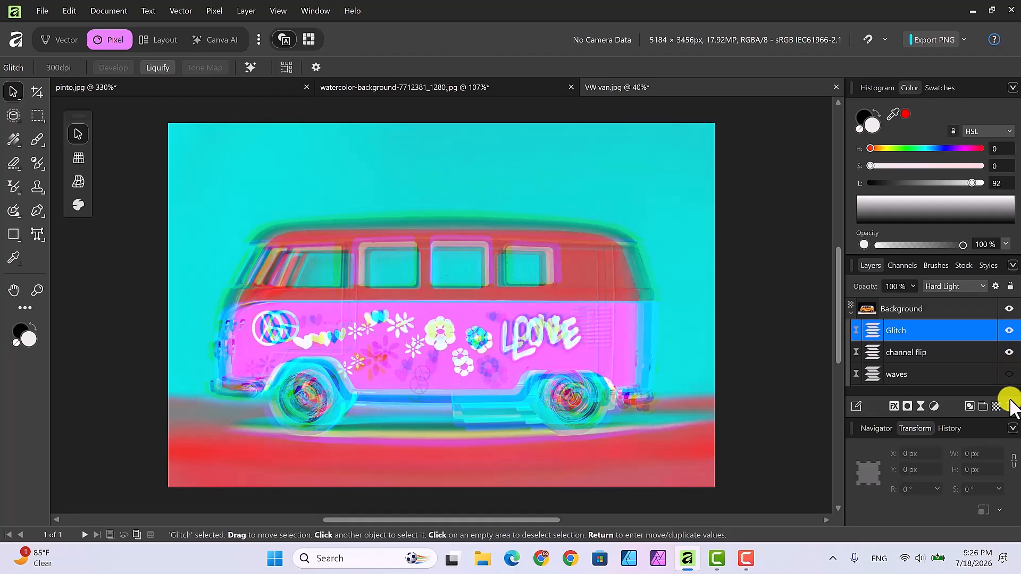
{"action": "left_click", "coordinate": [1009, 374]}
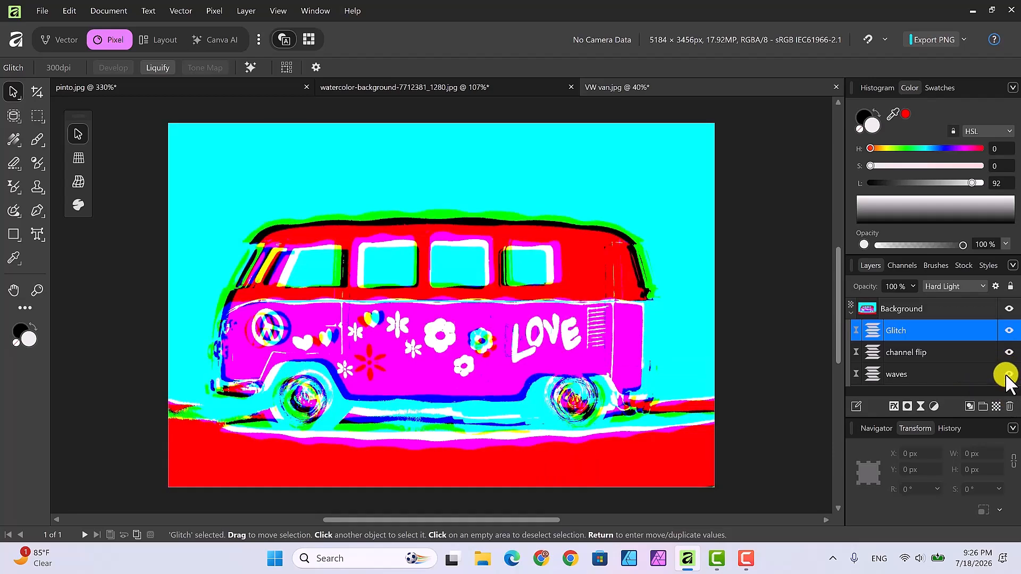
{"action": "left_click", "coordinate": [1008, 374]}
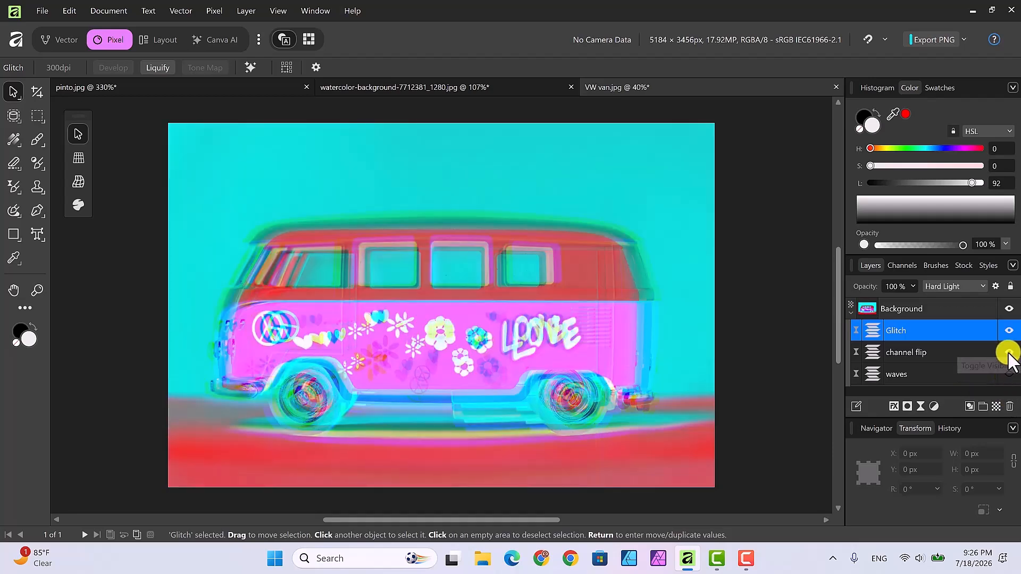
{"action": "left_click", "coordinate": [1009, 353]}
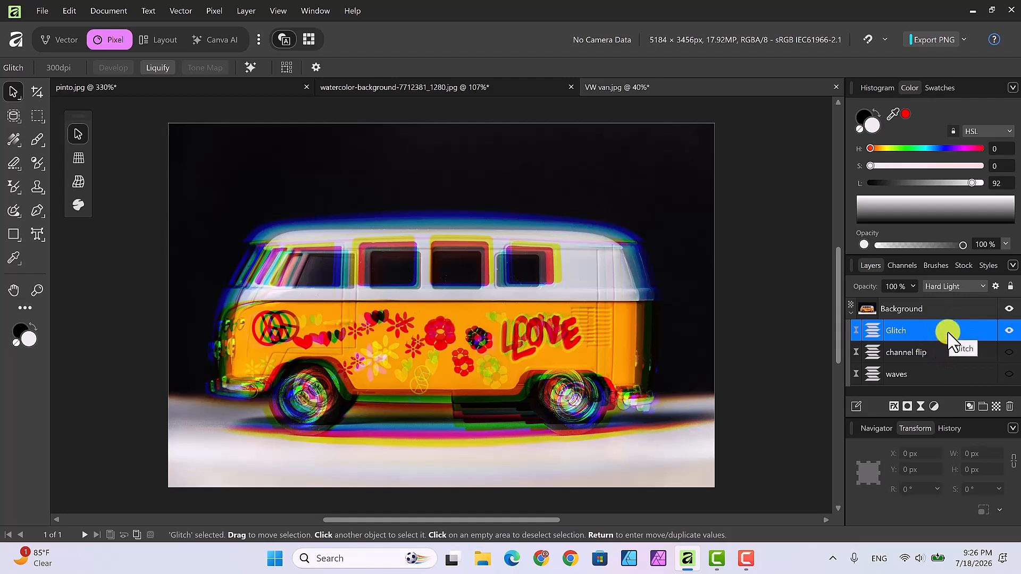
Rename the new Glitch filter layer aberration.
{"action": "double_click", "coordinate": [897, 330]}
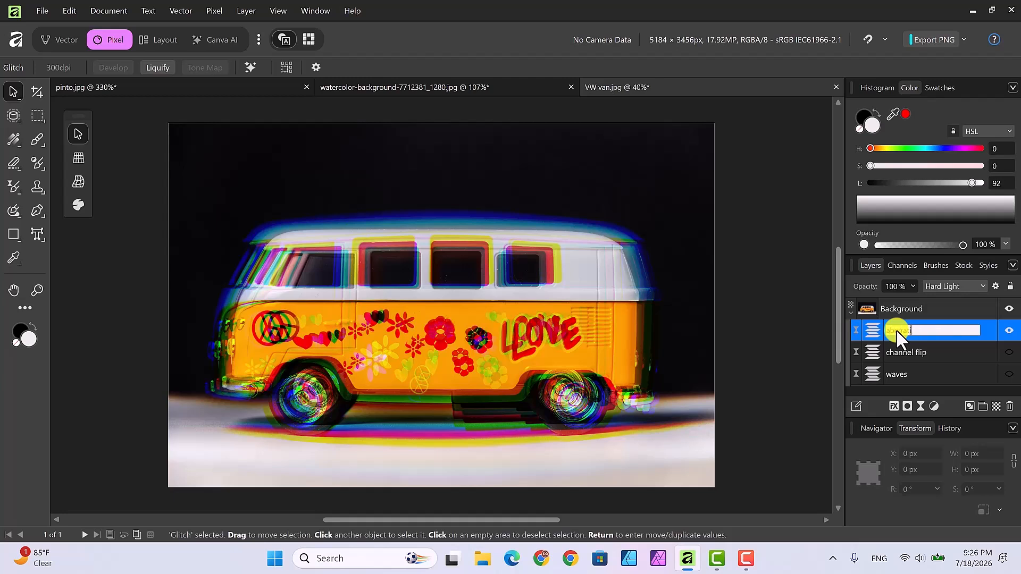
{"action": "key", "text": "Return"}
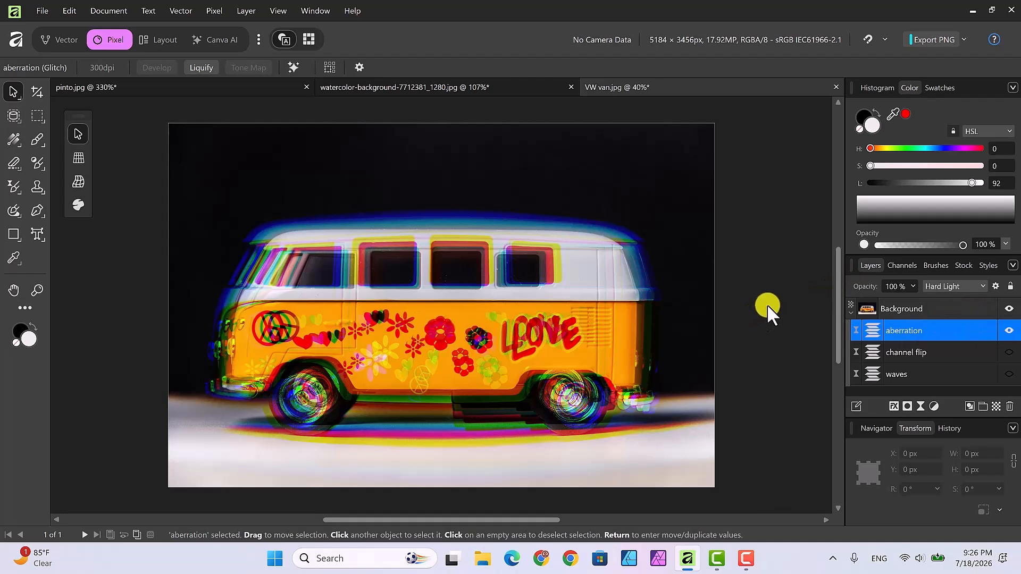
Compare the van with the channel flip and waves filters shown separately and combined, leaving only the aberration filter shown.
{"action": "left_click", "coordinate": [1008, 330]}
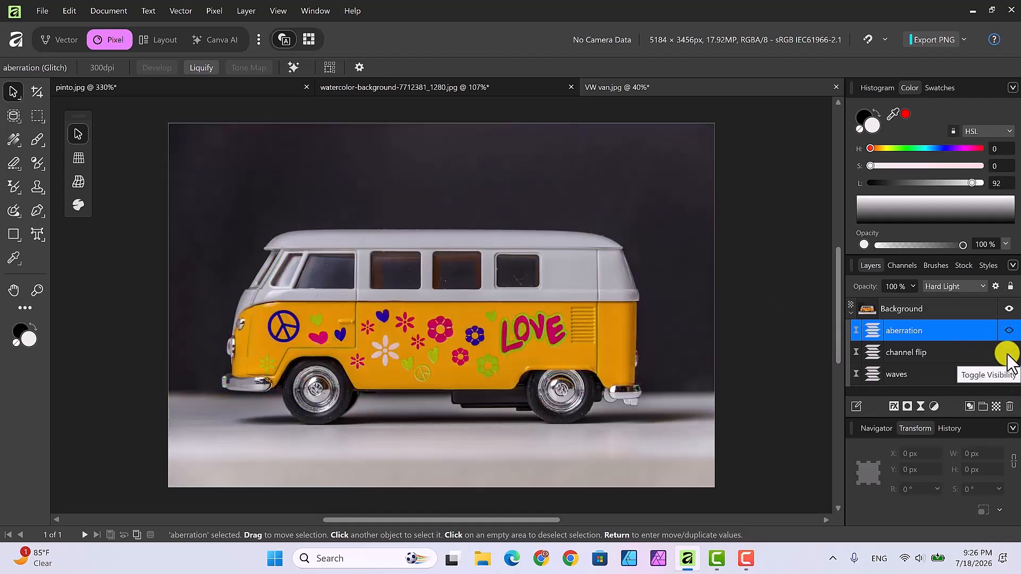
{"action": "left_click", "coordinate": [1009, 351]}
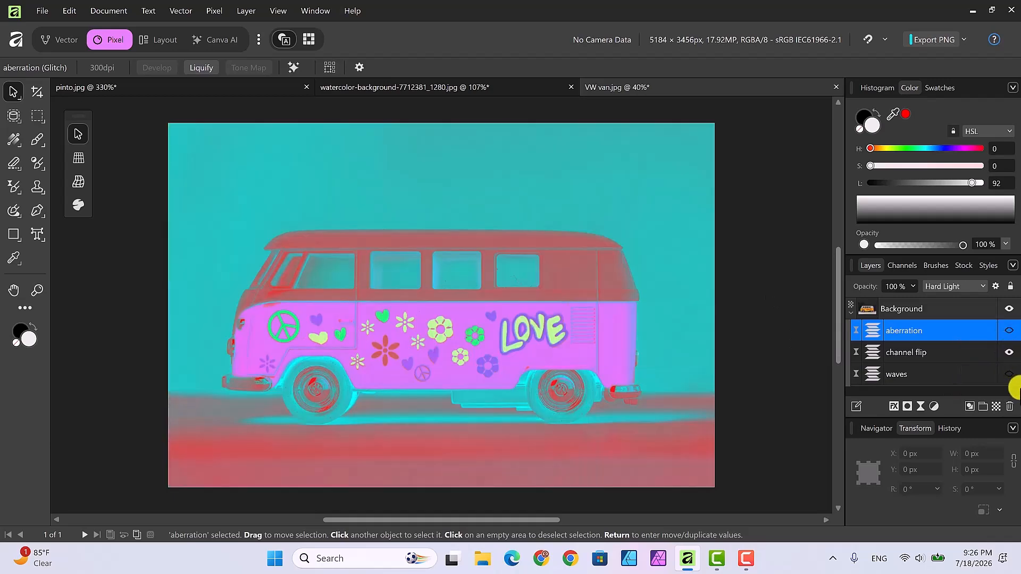
{"action": "left_click", "coordinate": [1009, 352]}
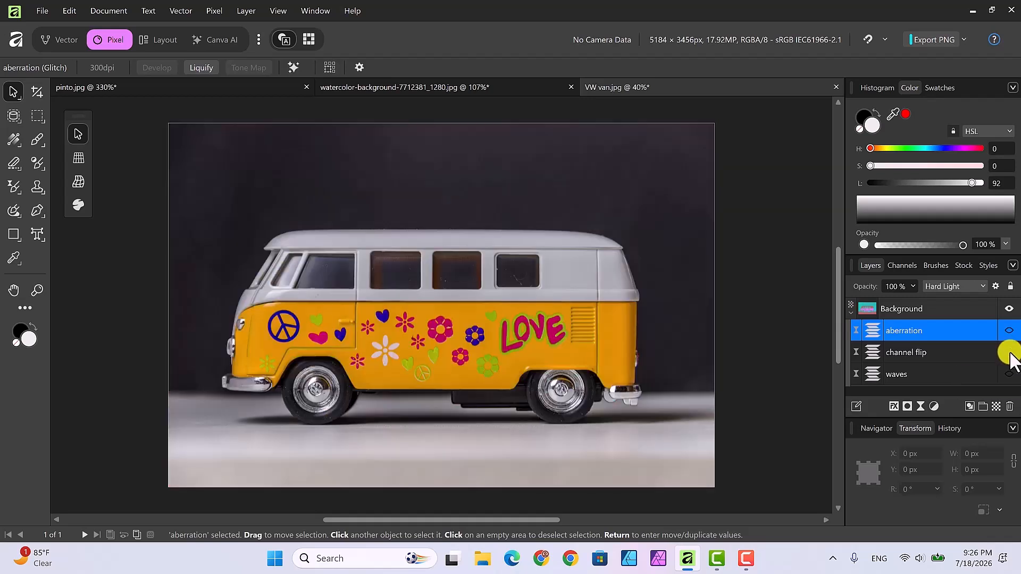
{"action": "left_click", "coordinate": [1008, 374]}
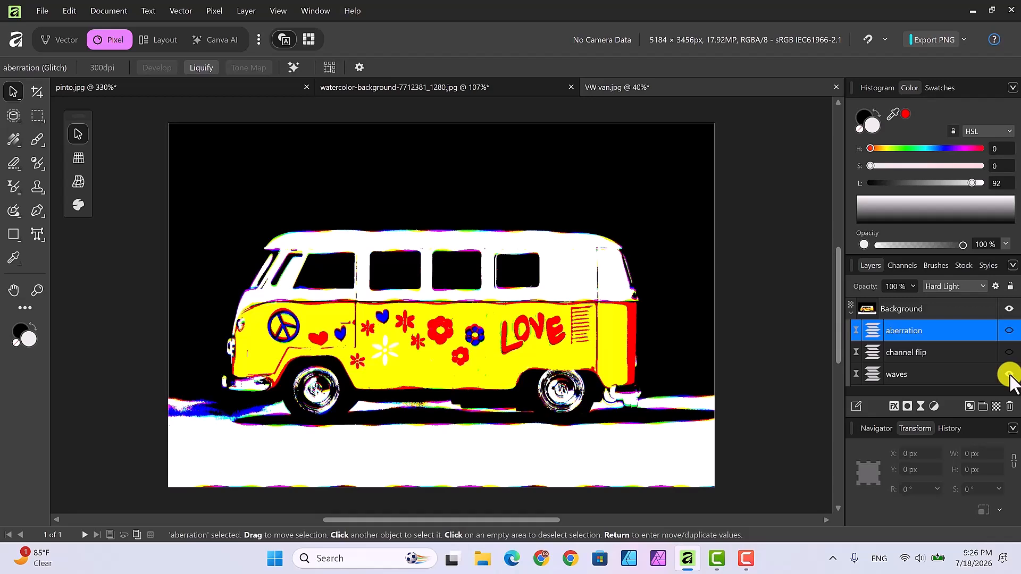
{"action": "left_click", "coordinate": [1009, 352]}
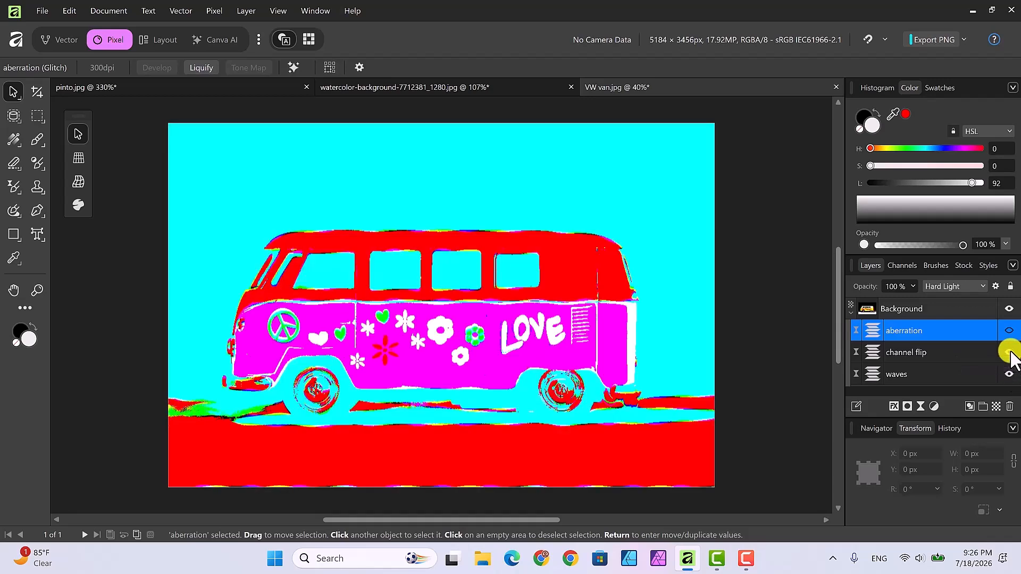
{"action": "left_click", "coordinate": [1009, 353]}
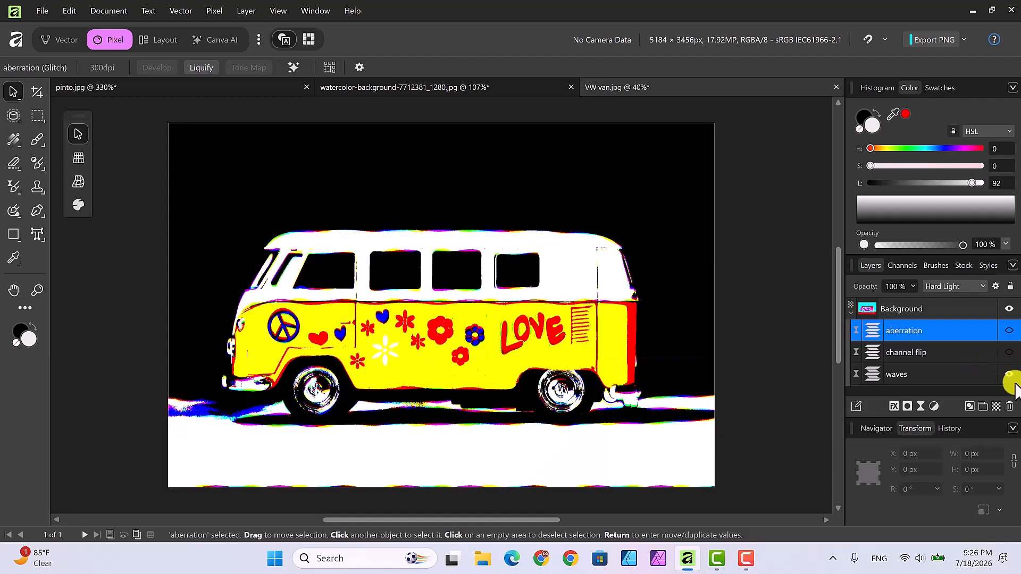
{"action": "left_click", "coordinate": [1009, 374]}
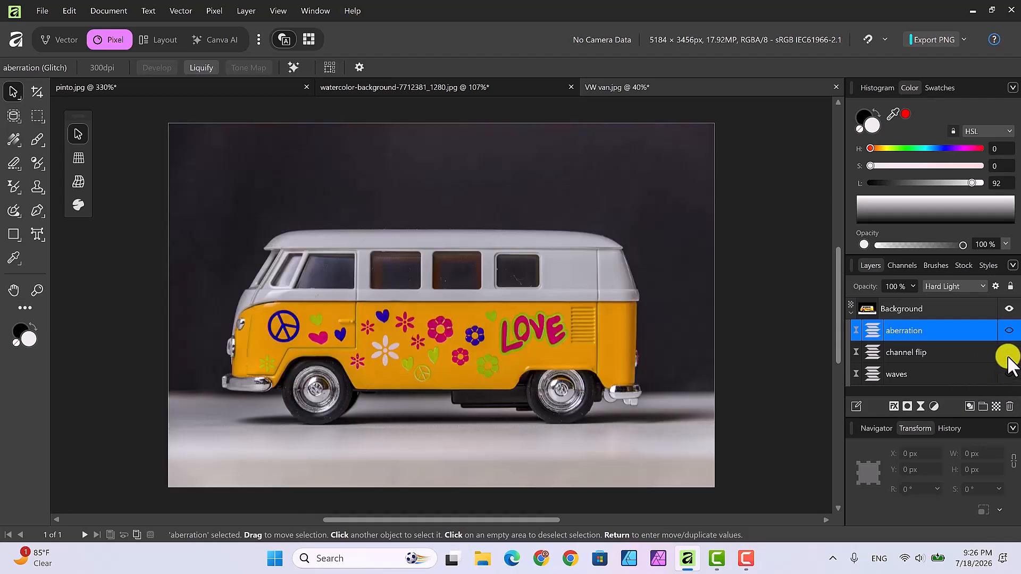
{"action": "left_click", "coordinate": [1009, 330]}
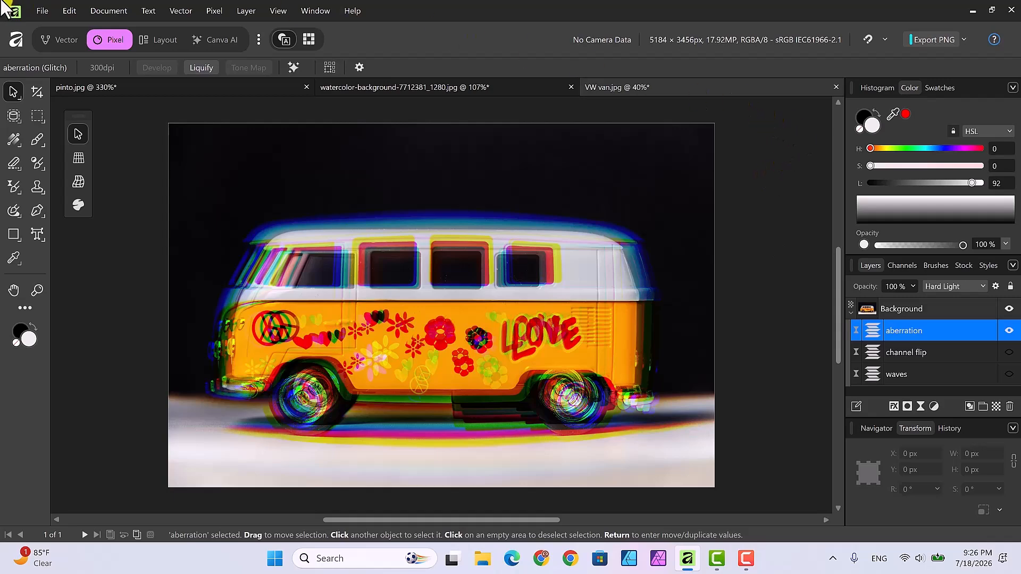
Create a new landscape A4 document, 297 × 210 mm at 300 DPI, from the saved presets.
{"action": "left_click", "coordinate": [39, 11]}
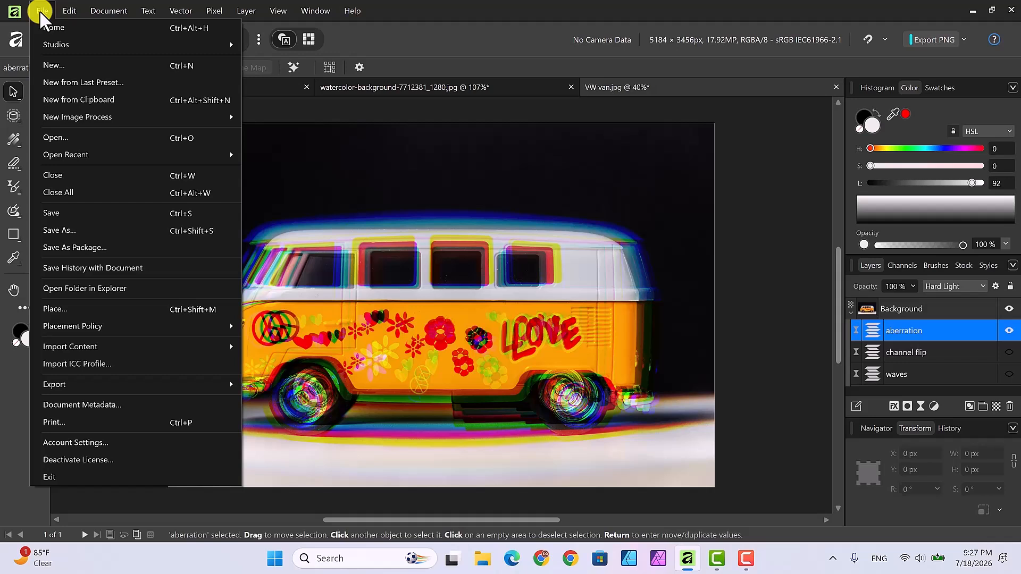
{"action": "left_click", "coordinate": [55, 65]}
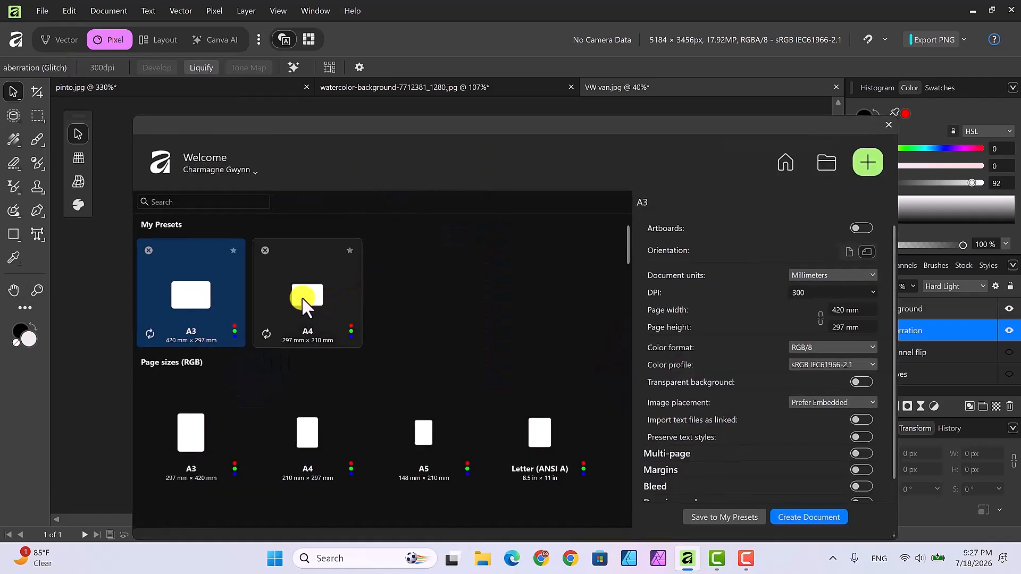
{"action": "left_click", "coordinate": [303, 300]}
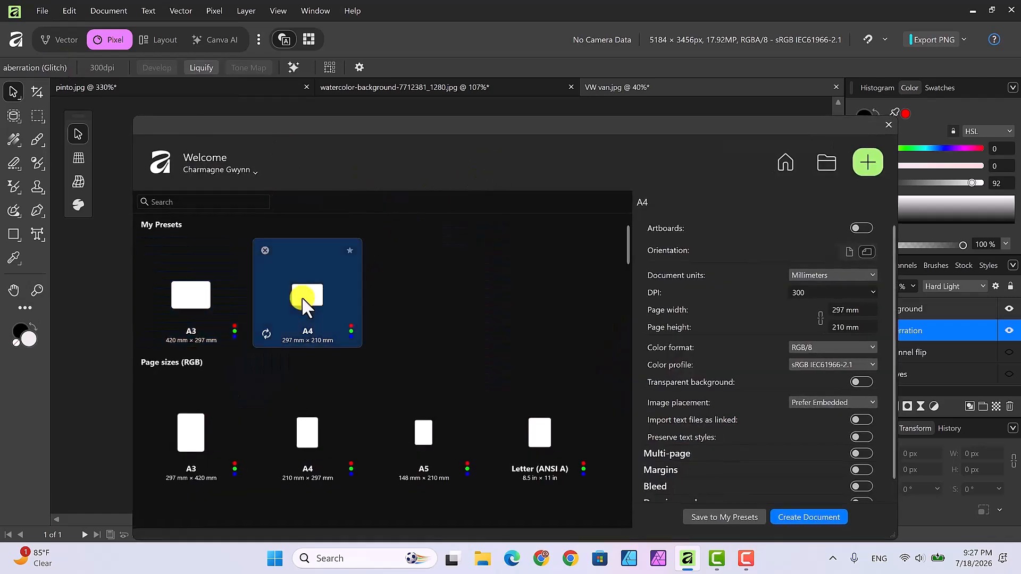
{"action": "left_click", "coordinate": [818, 519]}
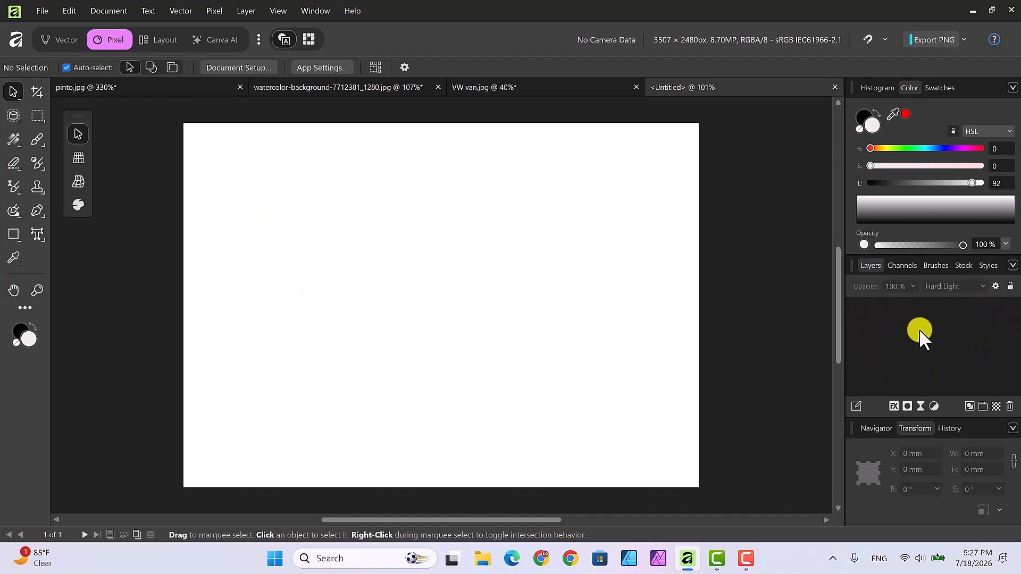
Draw a rectangle of about 296.5 × 210.6 mm over the whole page and give it an Elliptical gradient fill.
{"action": "left_click", "coordinate": [15, 233]}
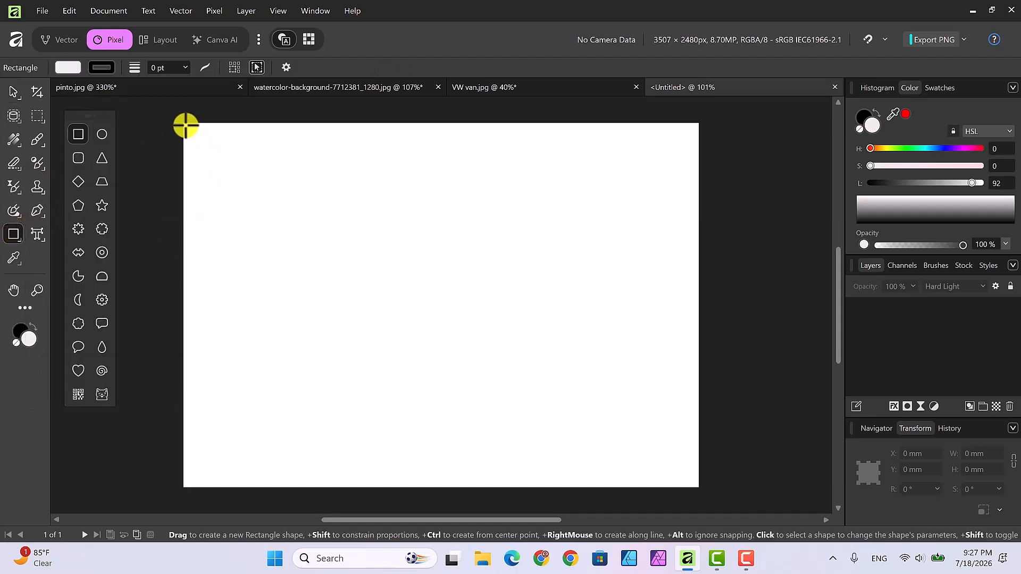
{"action": "left_click_drag", "start_coordinate": [184, 125], "coordinate": [724, 457]}
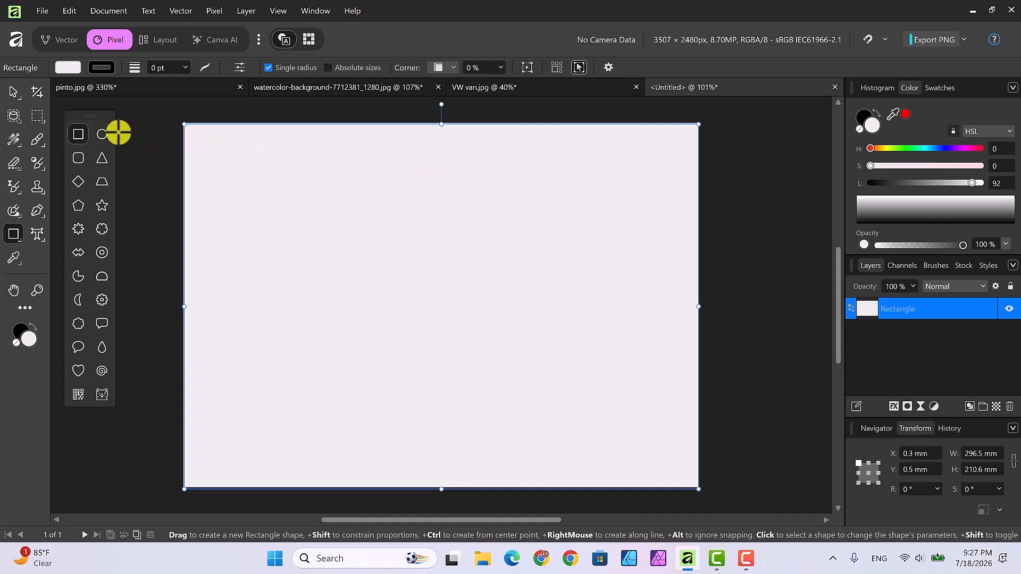
{"action": "left_click", "coordinate": [11, 136]}
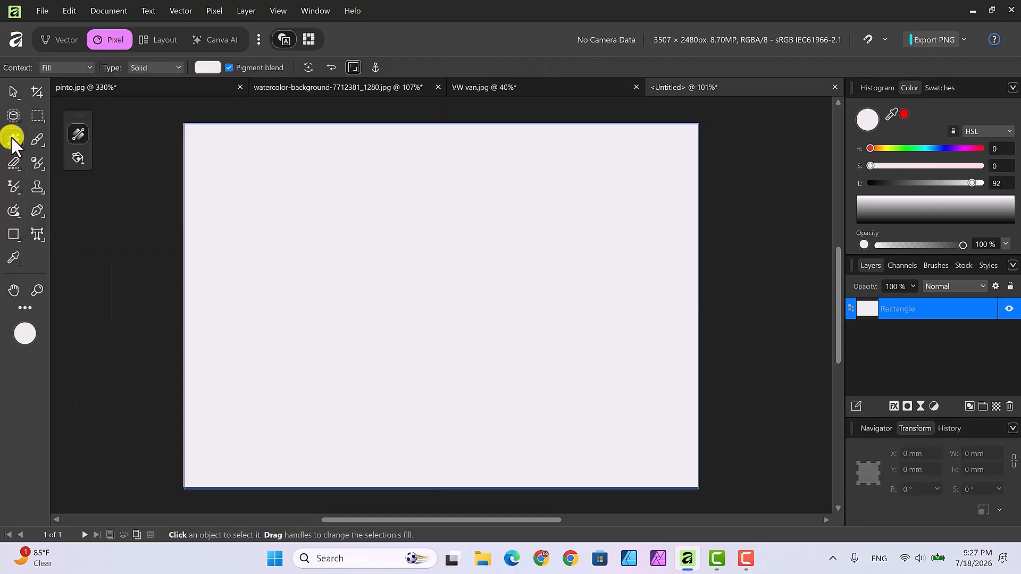
{"action": "left_click", "coordinate": [177, 68]}
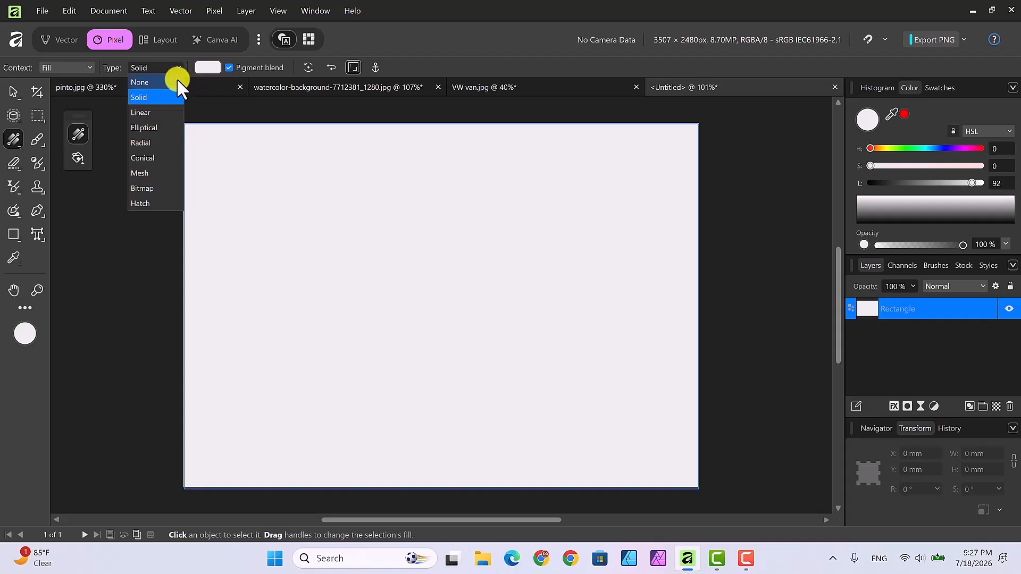
{"action": "left_click", "coordinate": [154, 127]}
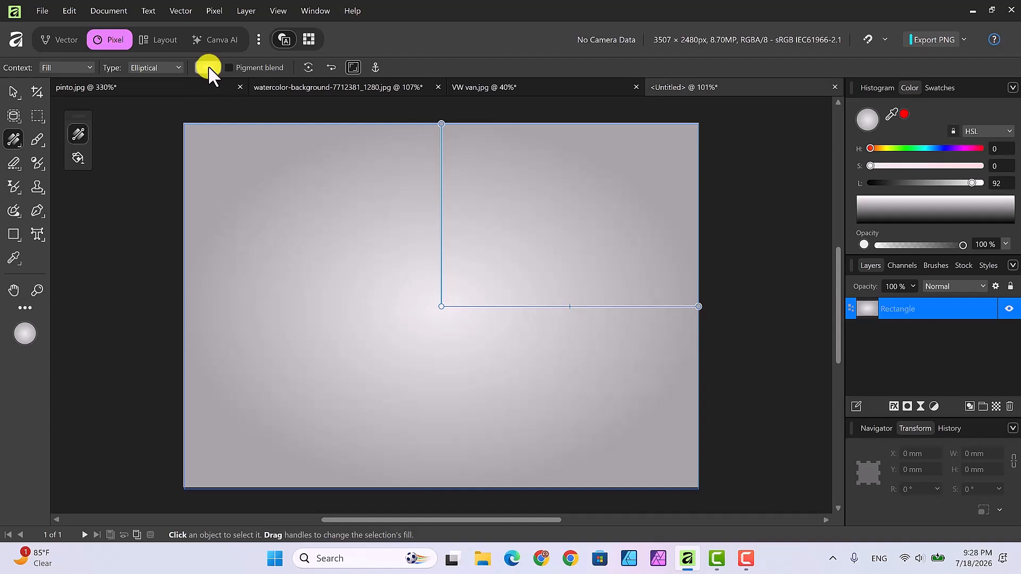
Move the elliptical gradient's centre below the page centre, widen its horizontal radius past the page edge and shift its midpoint to about 45%.
{"action": "left_click_drag", "start_coordinate": [439, 308], "coordinate": [425, 363]}
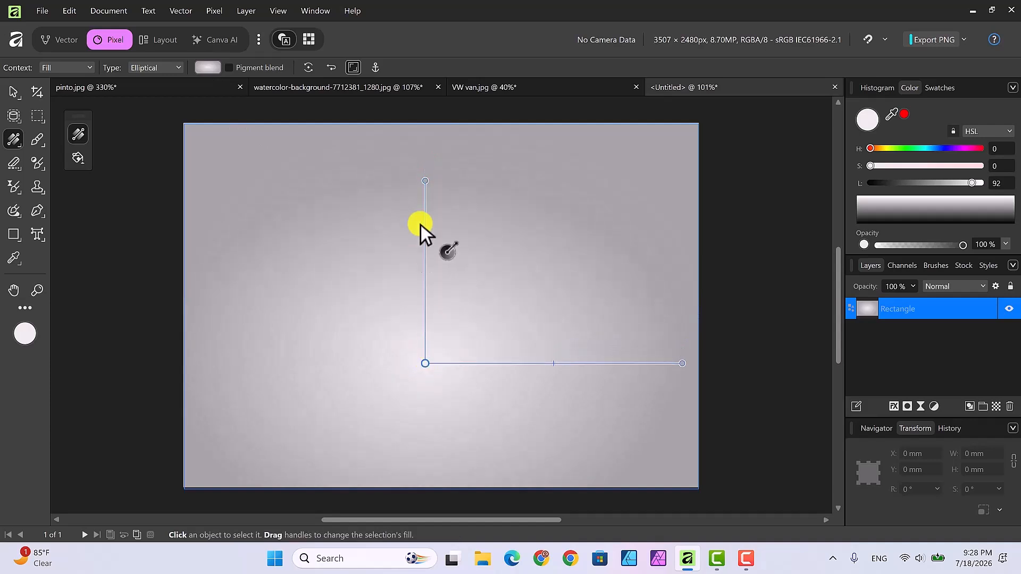
{"action": "left_click_drag", "start_coordinate": [424, 175], "coordinate": [426, 138]}
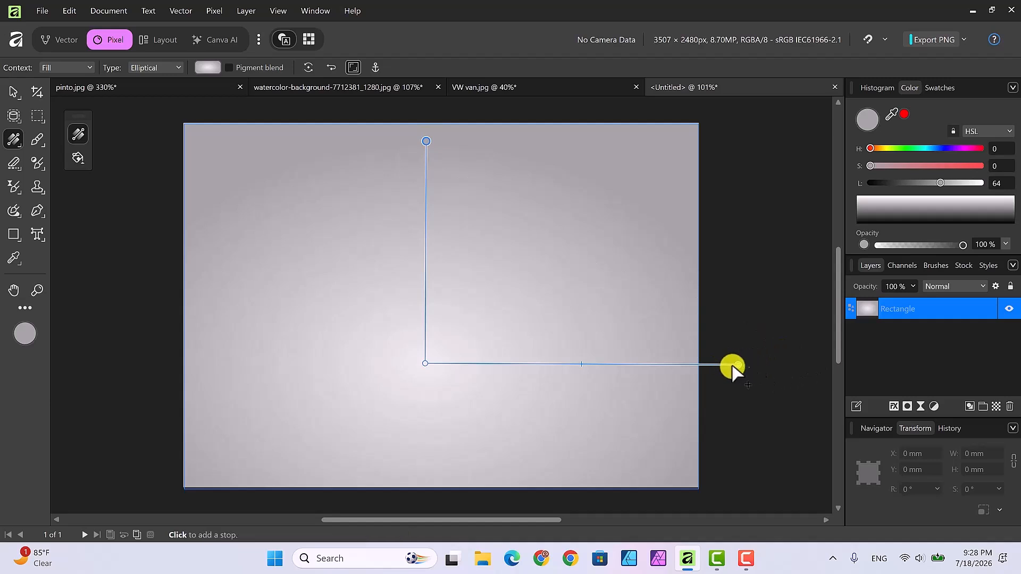
{"action": "mouse_move", "coordinate": [736, 367]}
{"action": "left_mouse_down"}
{"action": "mouse_move", "coordinate": [716, 364]}
{"action": "mouse_move", "coordinate": [730, 365]}
{"action": "left_mouse_up"}
{"action": "left_click_drag", "start_coordinate": [579, 363], "coordinate": [565, 363]}
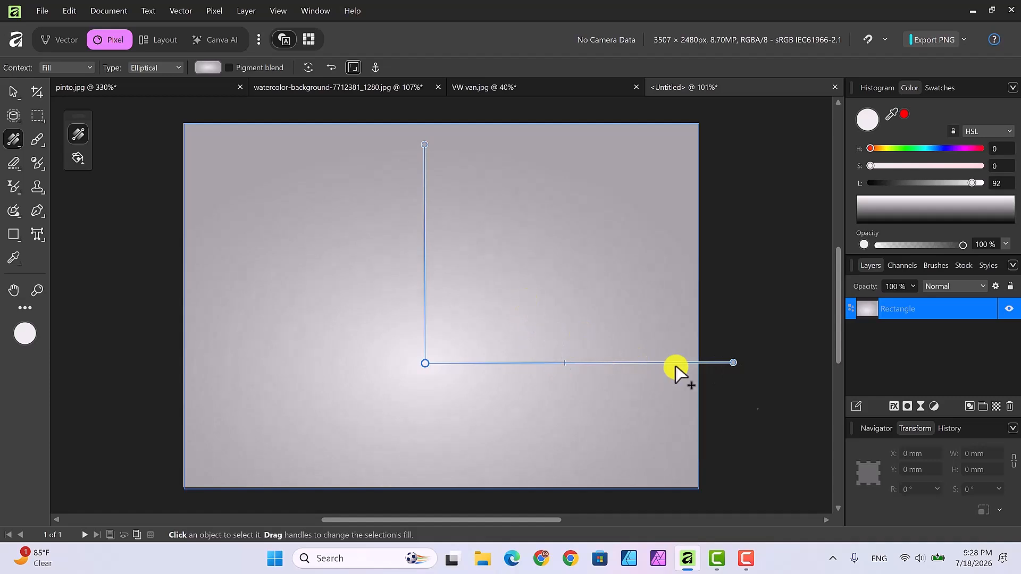
{"action": "left_click_drag", "start_coordinate": [732, 364], "coordinate": [715, 366]}
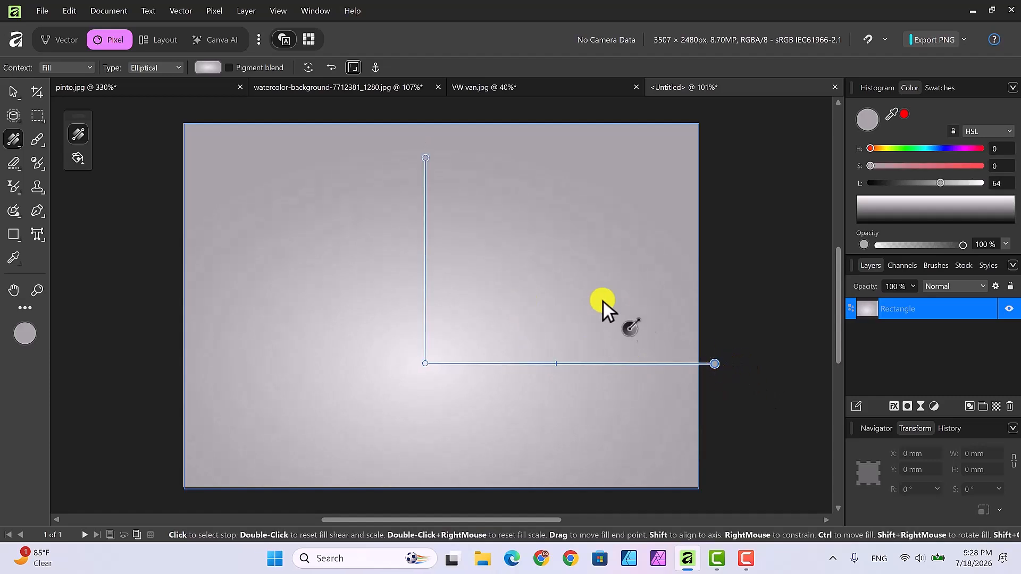
Darken the gradient's outer stop to near-black by setting its HSL lightness to 8, and deselect the rectangle.
{"action": "left_click", "coordinate": [203, 67]}
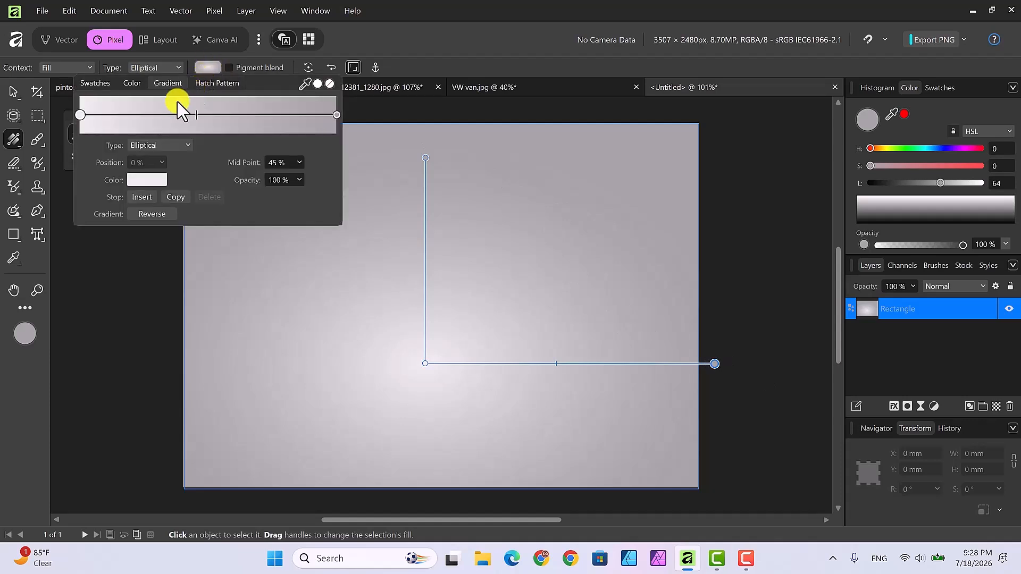
{"action": "left_click", "coordinate": [335, 114]}
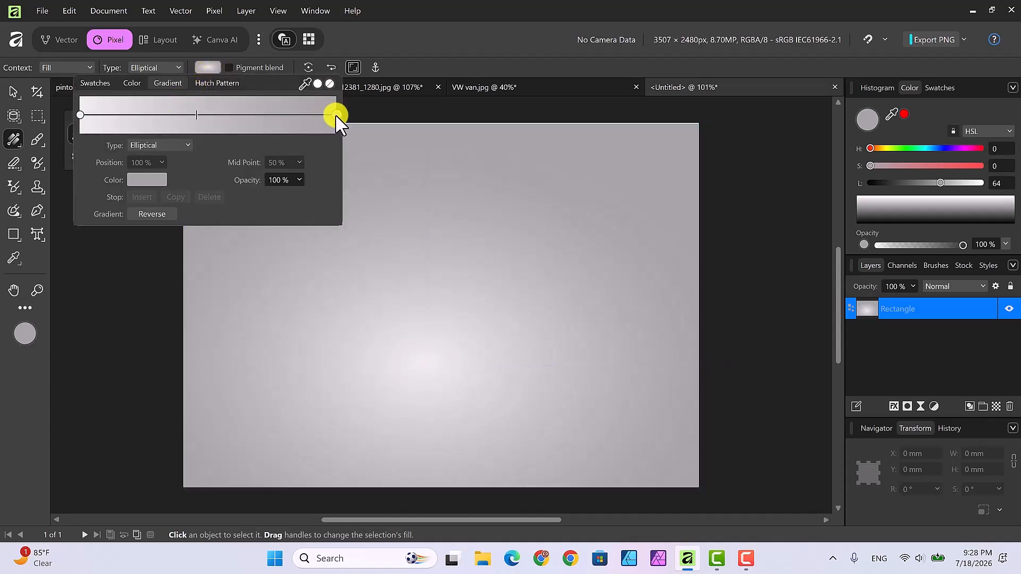
{"action": "left_click", "coordinate": [148, 180]}
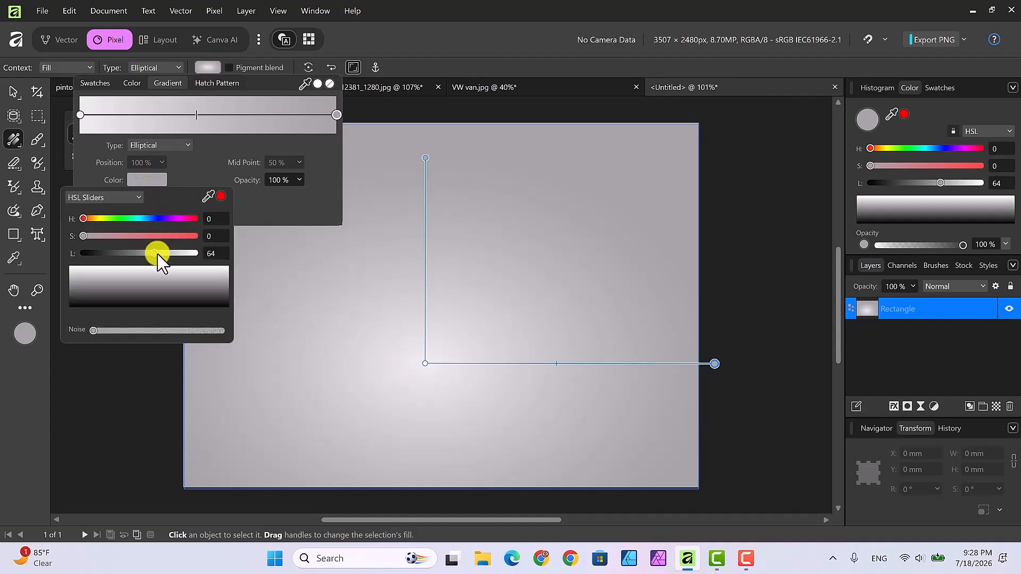
{"action": "left_click_drag", "start_coordinate": [155, 254], "coordinate": [79, 255]}
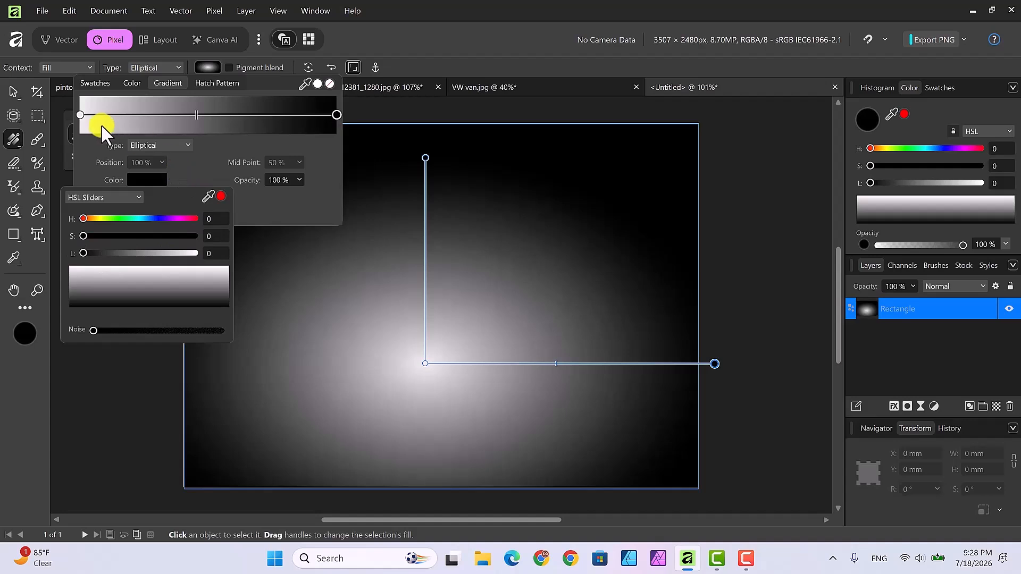
{"action": "left_click", "coordinate": [146, 180]}
{"action": "mouse_move", "coordinate": [85, 253]}
{"action": "left_mouse_down"}
{"action": "mouse_move", "coordinate": [107, 255]}
{"action": "mouse_move", "coordinate": [82, 255]}
{"action": "mouse_move", "coordinate": [91, 256]}
{"action": "left_mouse_up"}
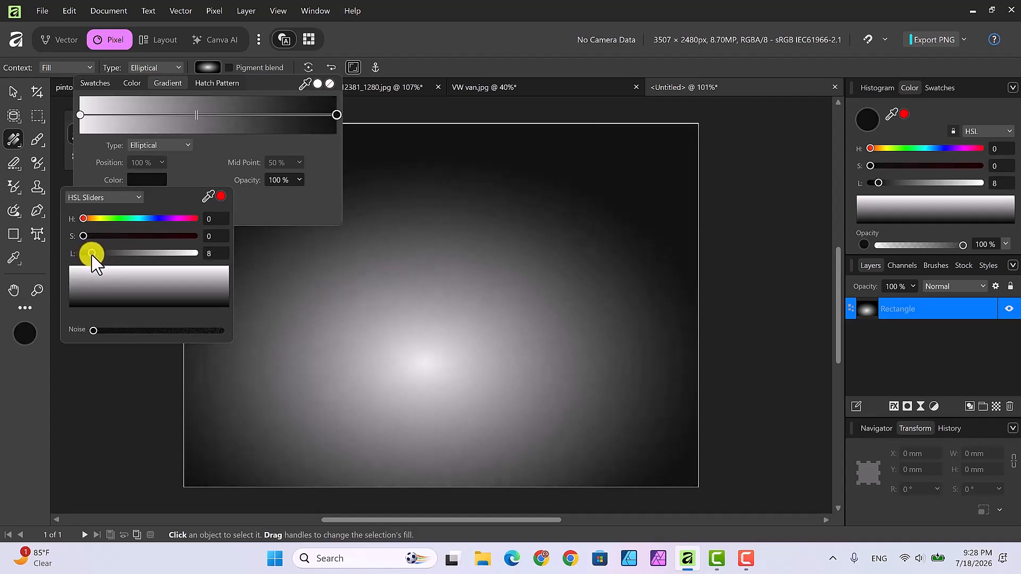
{"action": "left_click", "coordinate": [748, 304]}
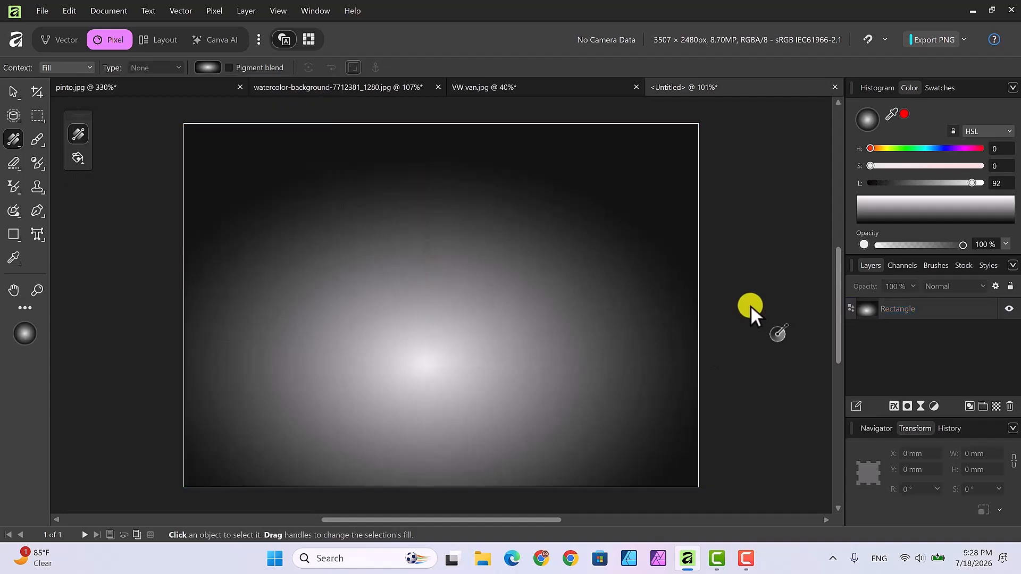
Stretch the rectangle's upper, left and right edges slightly past the page, to a height of about 215.5 mm, and deselect it.
{"action": "left_click", "coordinate": [21, 93]}
{"action": "left_click", "coordinate": [436, 139]}
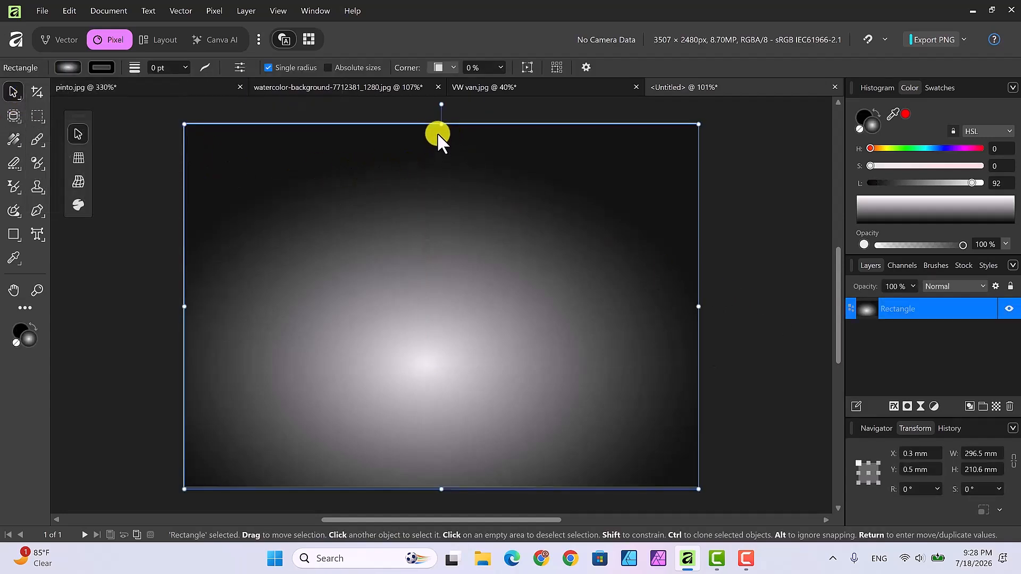
{"action": "left_click_drag", "start_coordinate": [441, 126], "coordinate": [441, 116]}
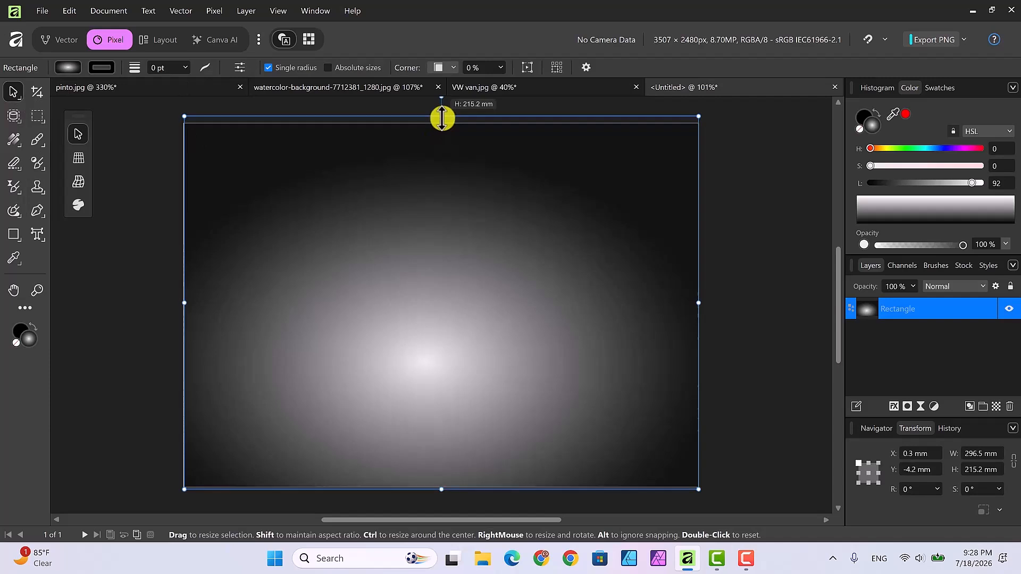
{"action": "left_click_drag", "start_coordinate": [182, 298], "coordinate": [174, 300]}
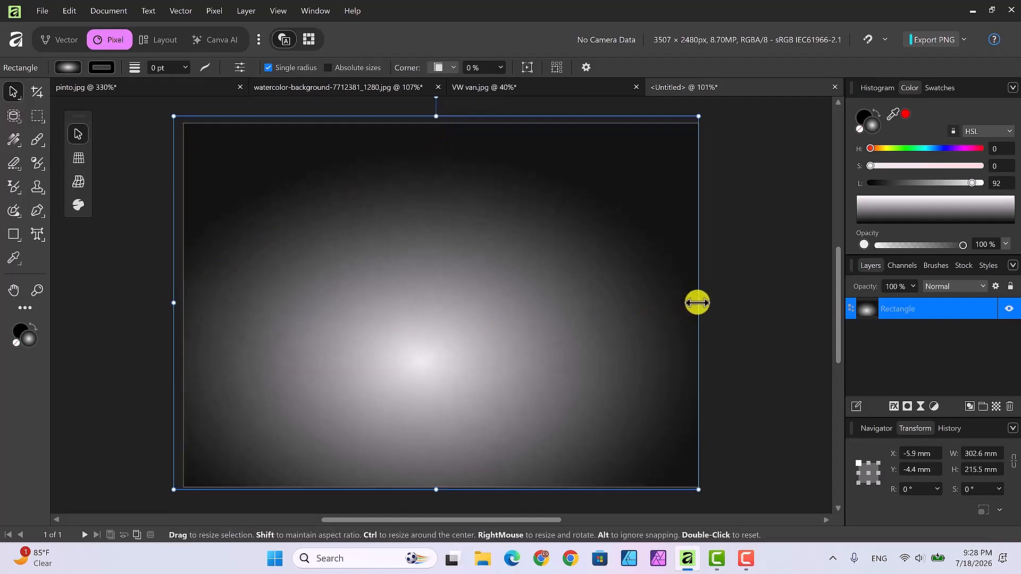
{"action": "left_click_drag", "start_coordinate": [697, 302], "coordinate": [703, 301]}
{"action": "left_click", "coordinate": [771, 287]}
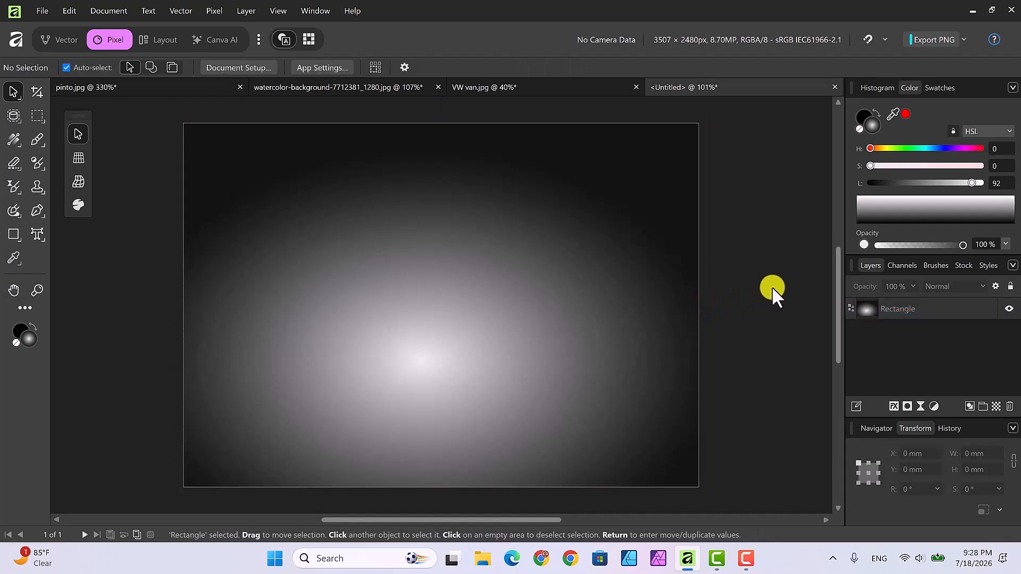
Place the clock image on the upper left part of the page at about 65.3 × 66 mm.
{"action": "left_click", "coordinate": [43, 9]}
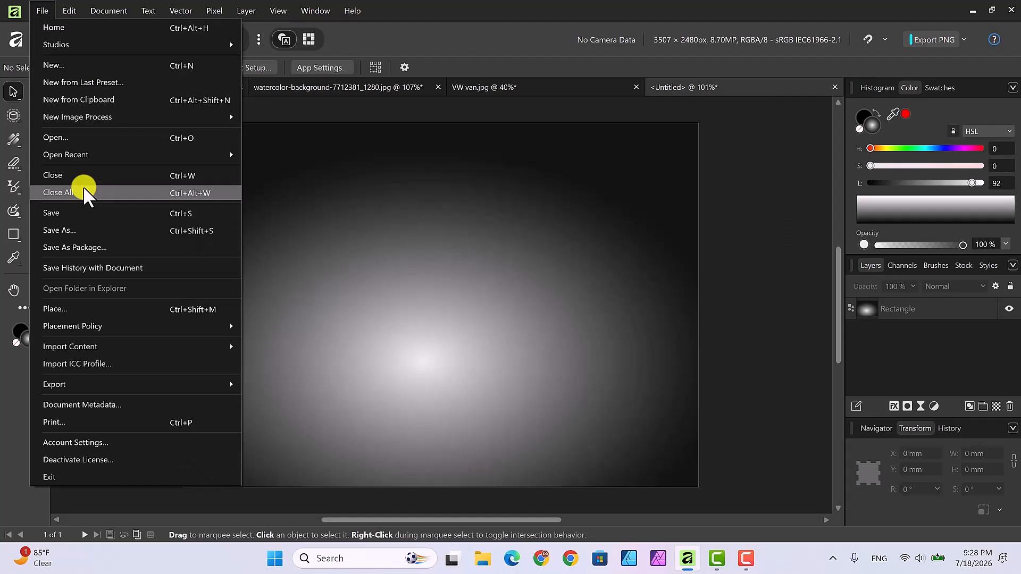
{"action": "left_click", "coordinate": [66, 309]}
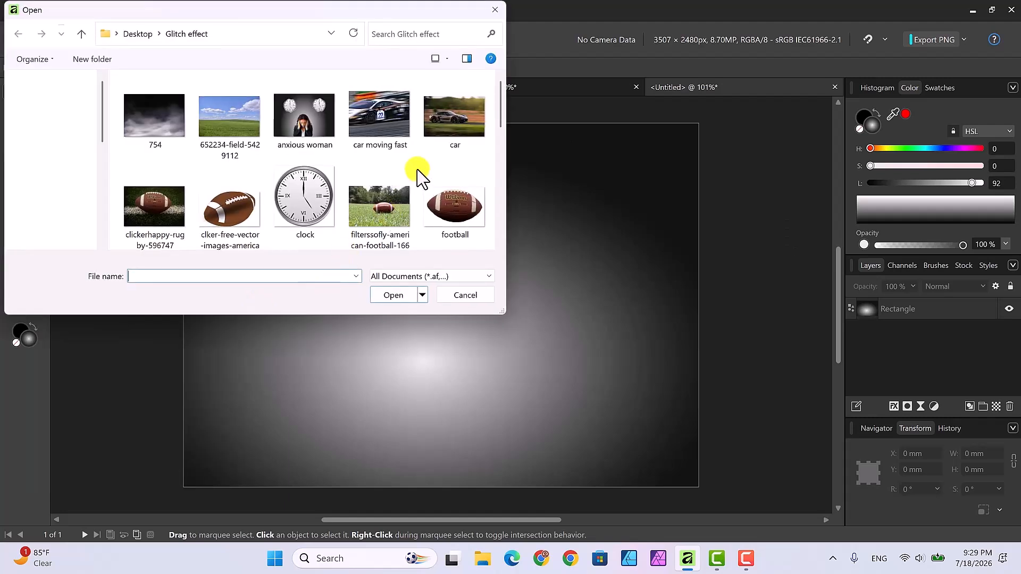
{"action": "left_click", "coordinate": [302, 198]}
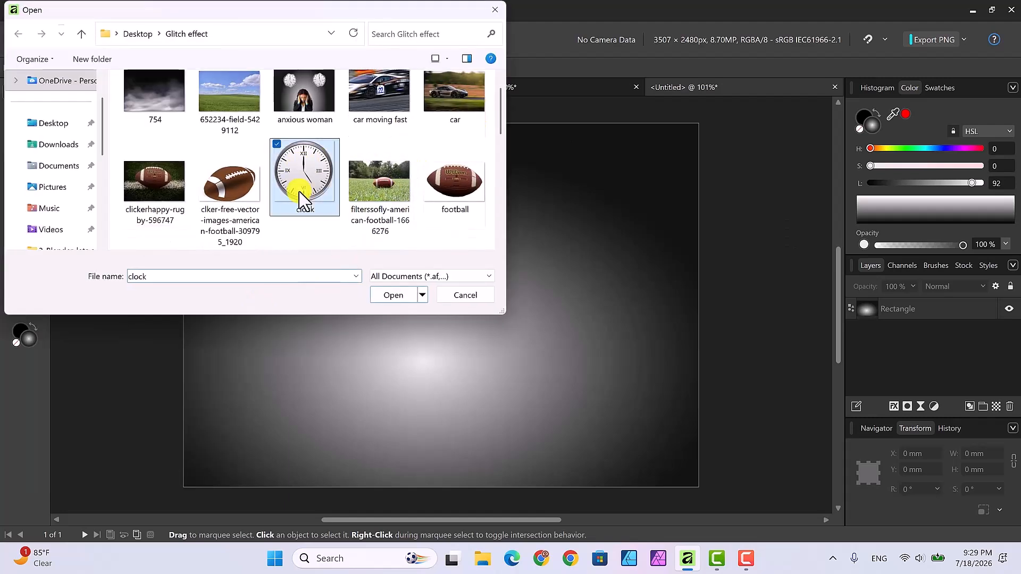
{"action": "left_click", "coordinate": [393, 295]}
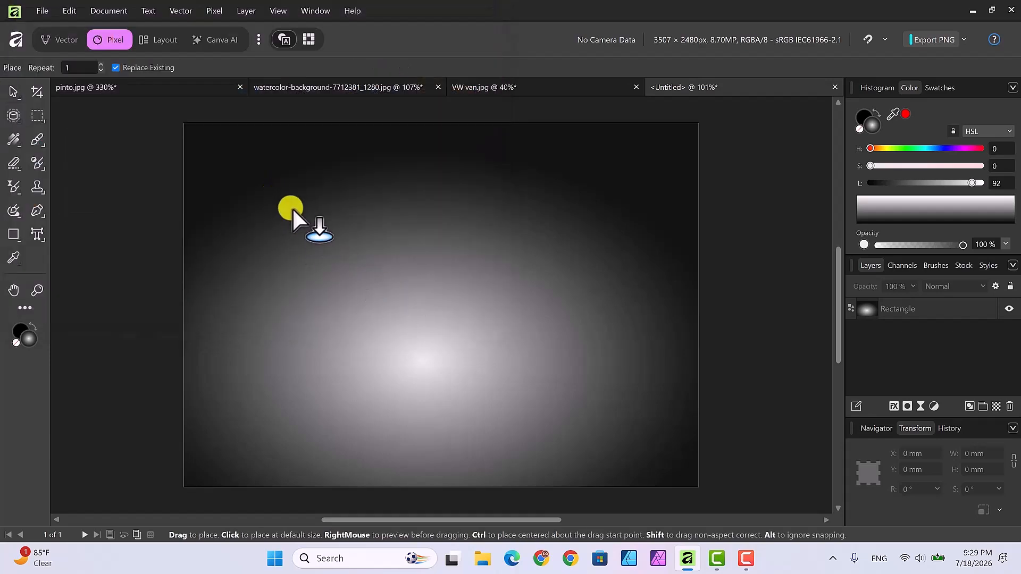
{"action": "left_click_drag", "start_coordinate": [273, 189], "coordinate": [387, 304]}
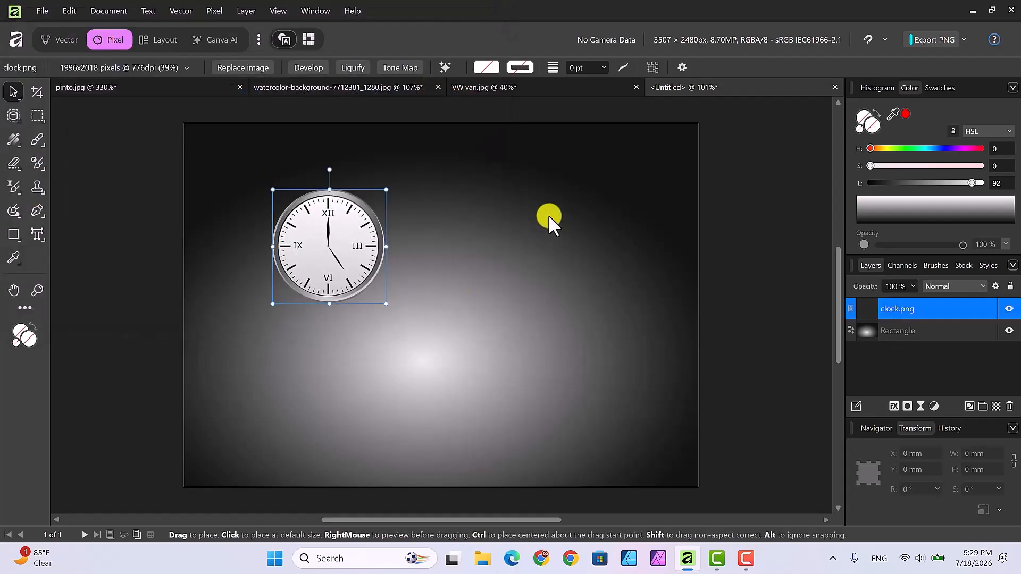
Duplicate the clock, move the copy to the page's upper right and align both clocks at the same height, Y about 31.9 mm.
{"action": "right_click", "coordinate": [910, 304]}
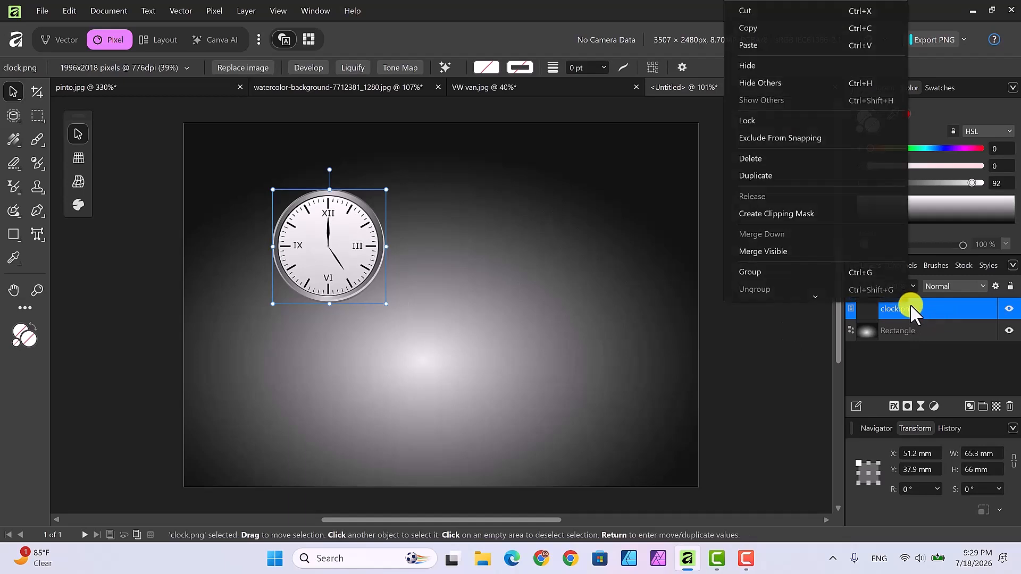
{"action": "left_click", "coordinate": [800, 177]}
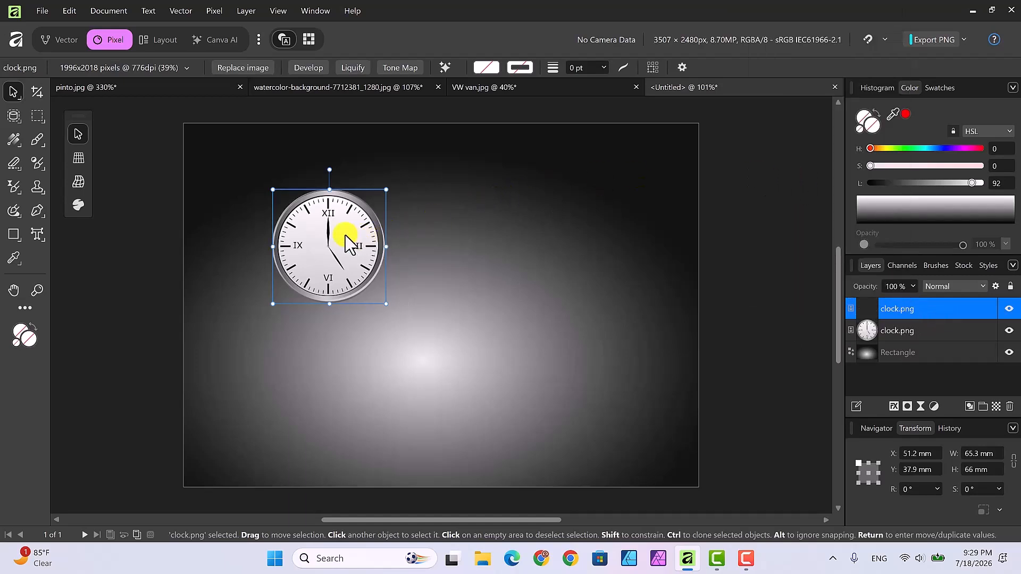
{"action": "left_click_drag", "start_coordinate": [346, 237], "coordinate": [567, 227]}
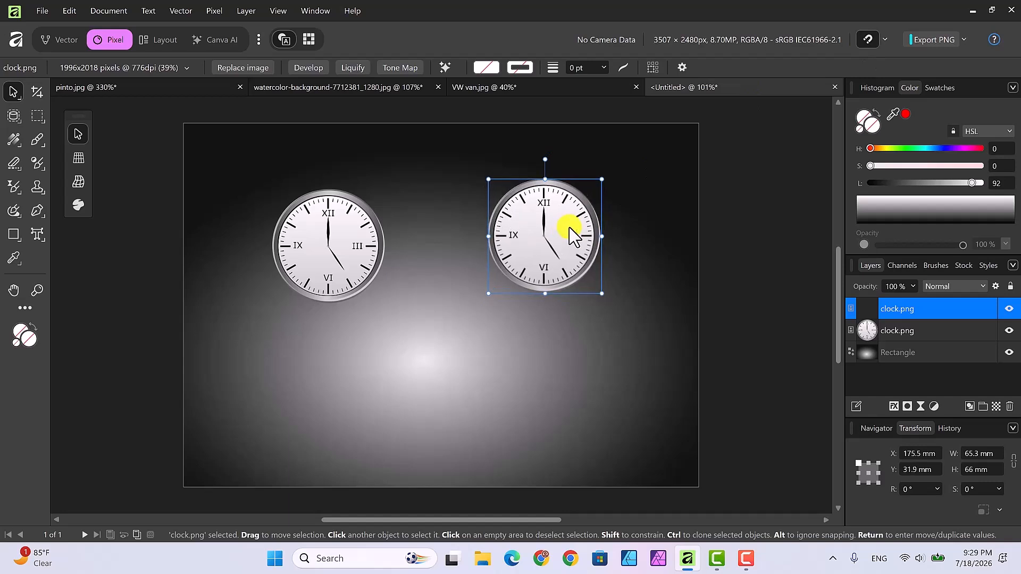
{"action": "left_click_drag", "start_coordinate": [322, 237], "coordinate": [314, 234]}
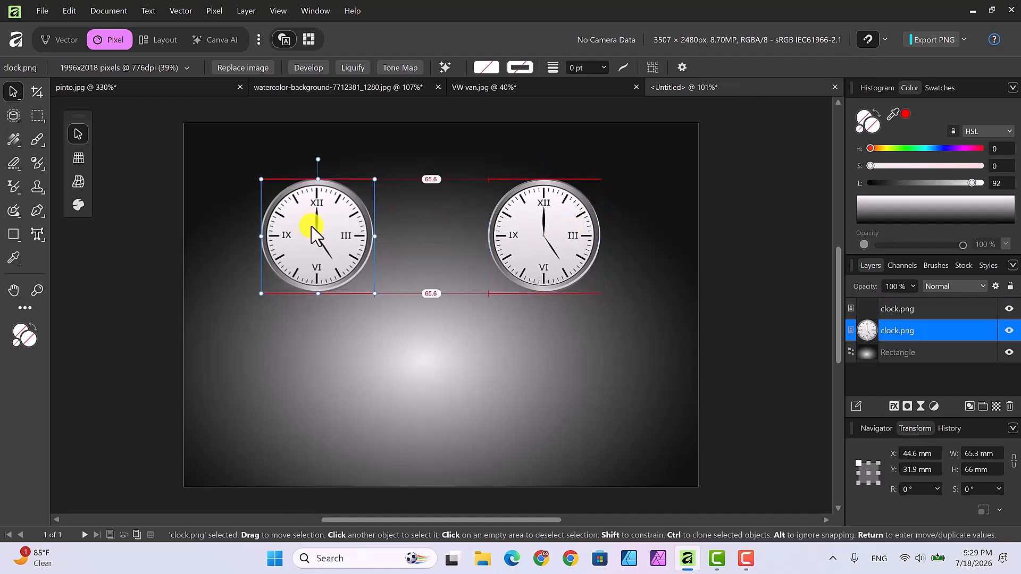
{"action": "left_click", "coordinate": [567, 240]}
{"action": "left_click_drag", "start_coordinate": [568, 239], "coordinate": [590, 238]}
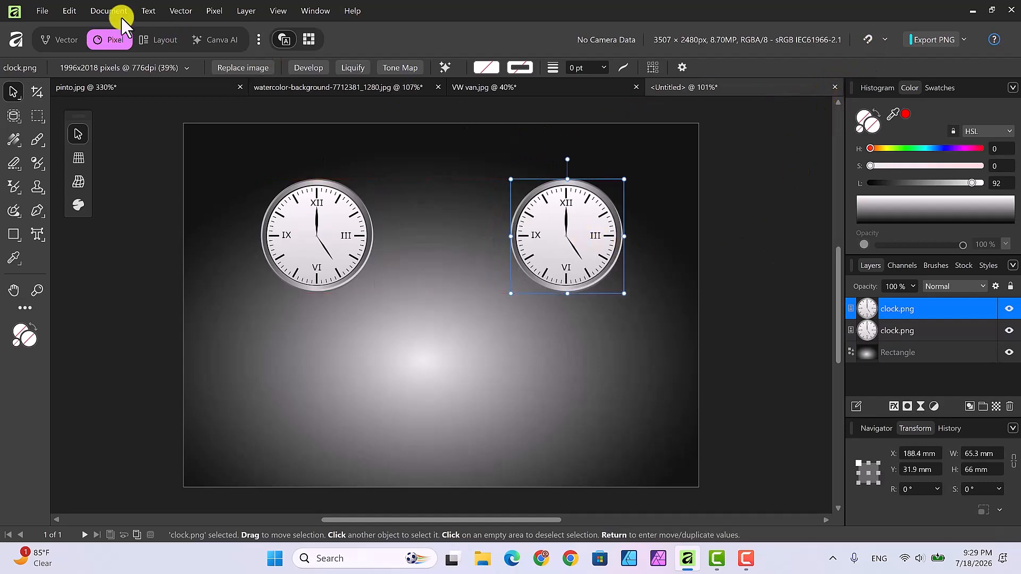
Load the woman anxiety image from the Glitch effect folder for placement on the page.
{"action": "left_click", "coordinate": [39, 9]}
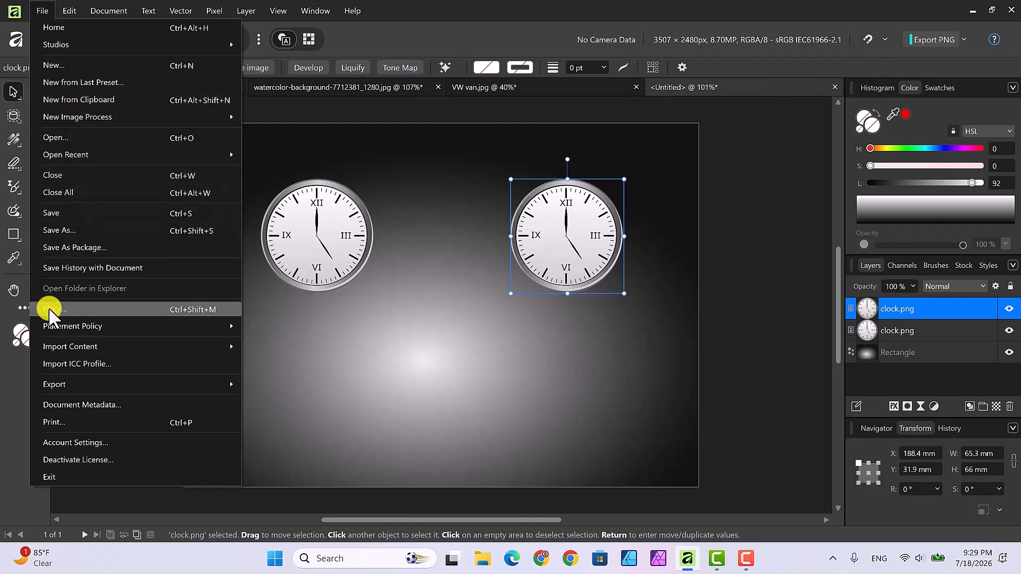
{"action": "left_click", "coordinate": [71, 305]}
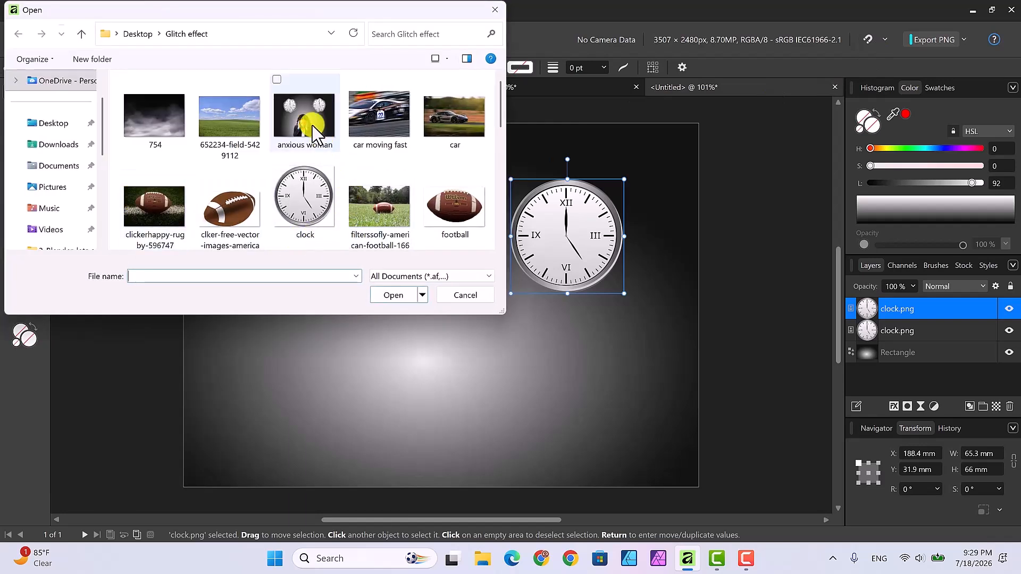
{"action": "left_click_drag", "start_coordinate": [497, 119], "coordinate": [495, 230]}
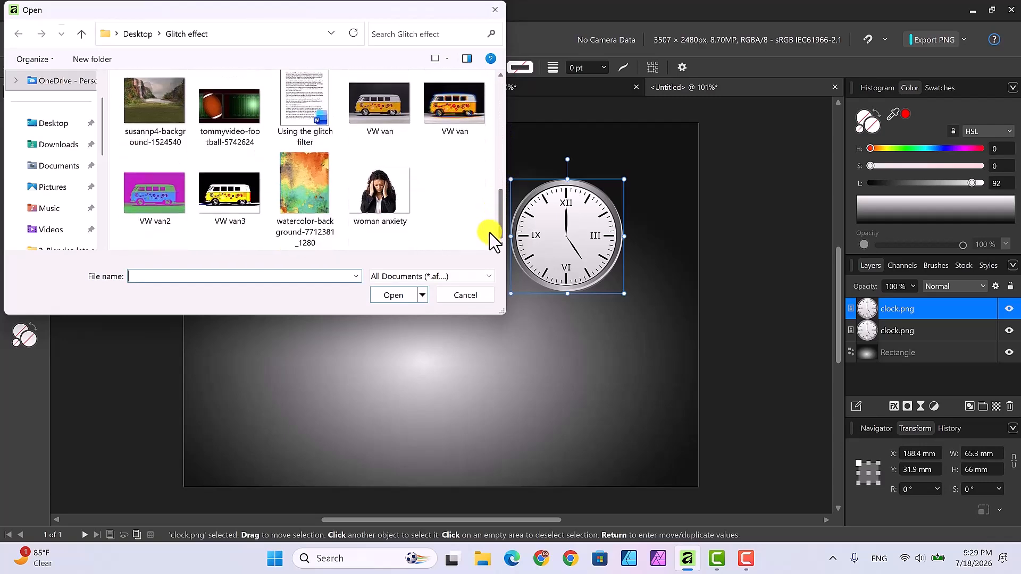
{"action": "left_click", "coordinate": [381, 210]}
{"action": "left_click", "coordinate": [393, 294]}
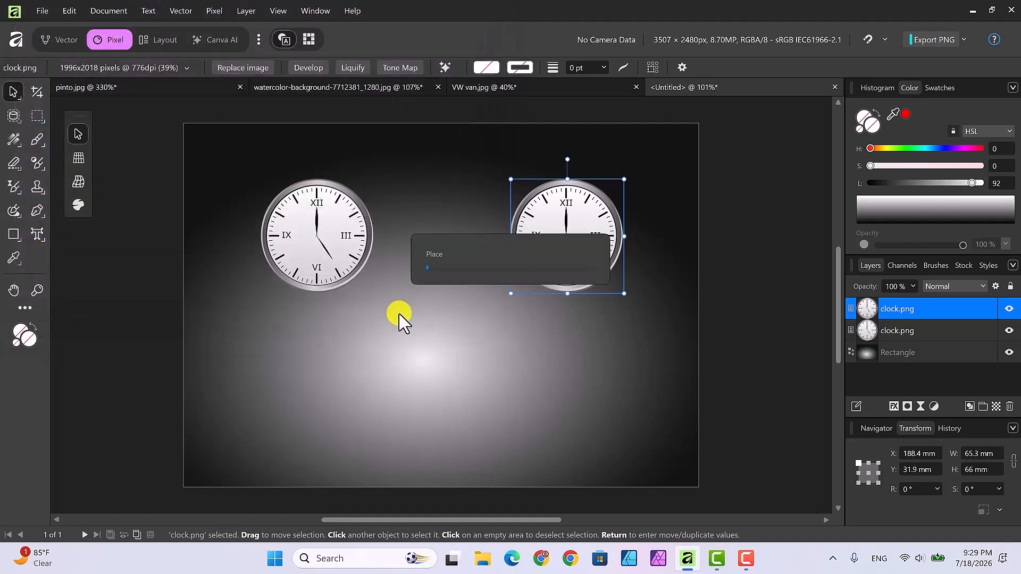
Place the woman image between and below the clocks at about 151.2 × 113.9 mm, resting on the page's lower edge, and deselect everything.
{"action": "left_click_drag", "start_coordinate": [380, 316], "coordinate": [610, 500]}
{"action": "left_click_drag", "start_coordinate": [505, 411], "coordinate": [439, 385]}
{"action": "left_click_drag", "start_coordinate": [543, 464], "coordinate": [574, 483]}
{"action": "left_click_drag", "start_coordinate": [479, 416], "coordinate": [468, 417]}
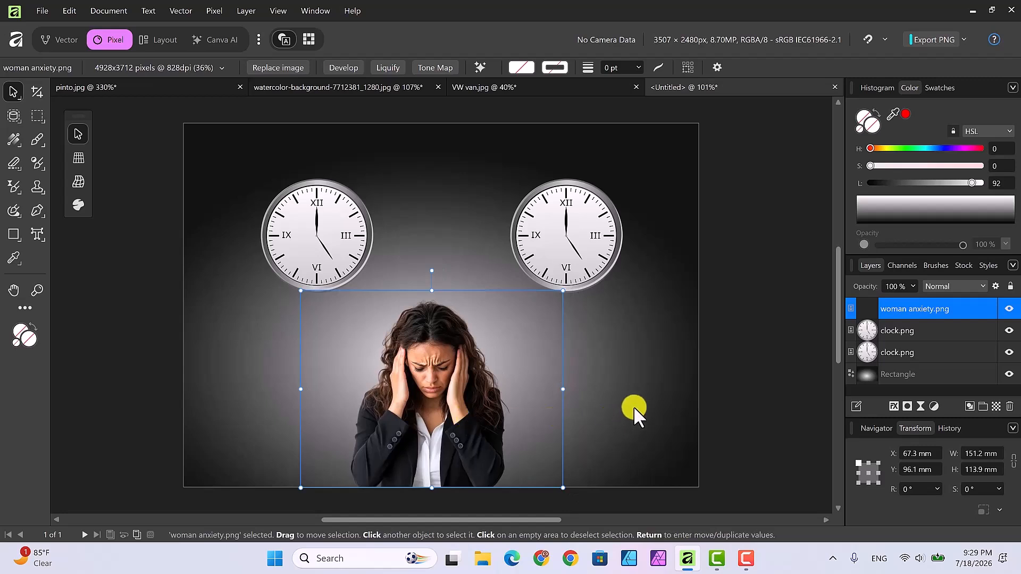
{"action": "left_click", "coordinate": [622, 381]}
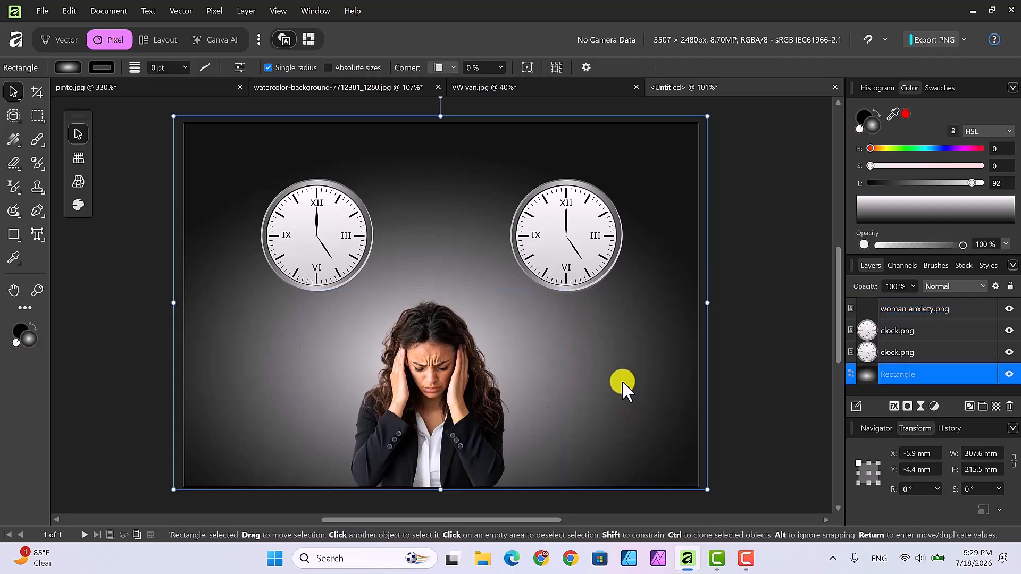
{"action": "left_click", "coordinate": [757, 358]}
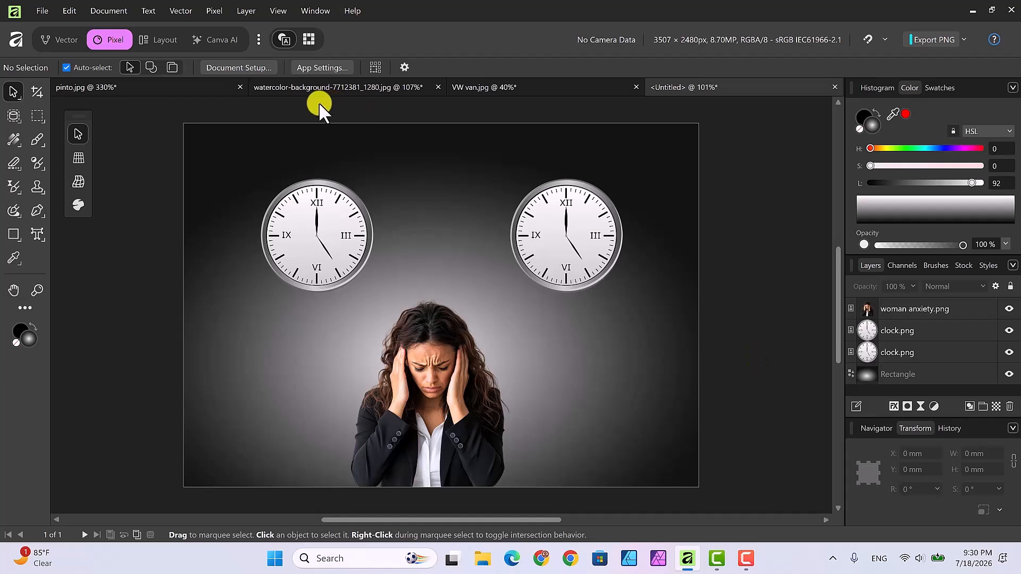
Add a live Glitch filter to the left clock with the Waves method at 100% strength.
{"action": "left_click", "coordinate": [318, 228]}
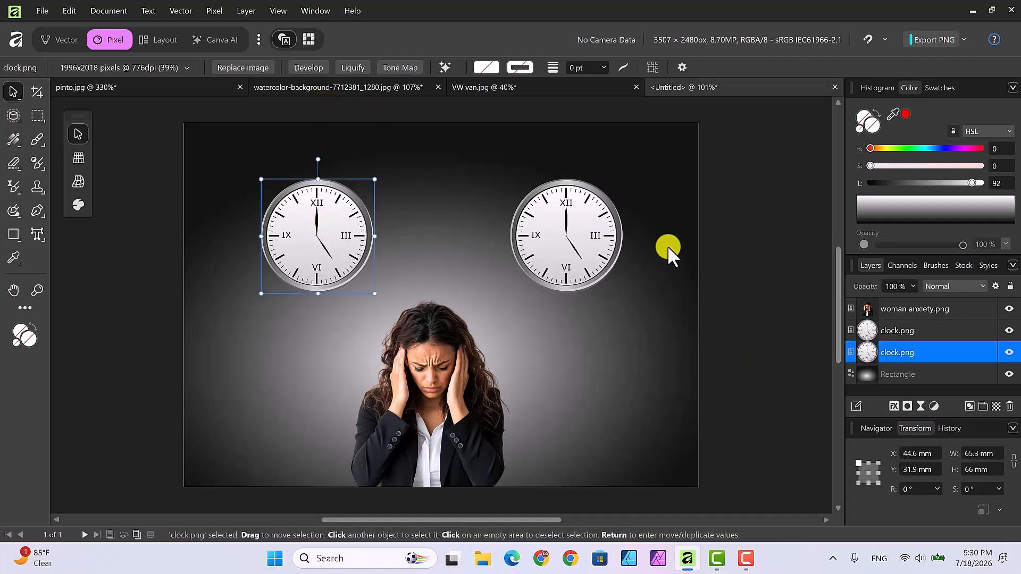
{"action": "left_click", "coordinate": [920, 408]}
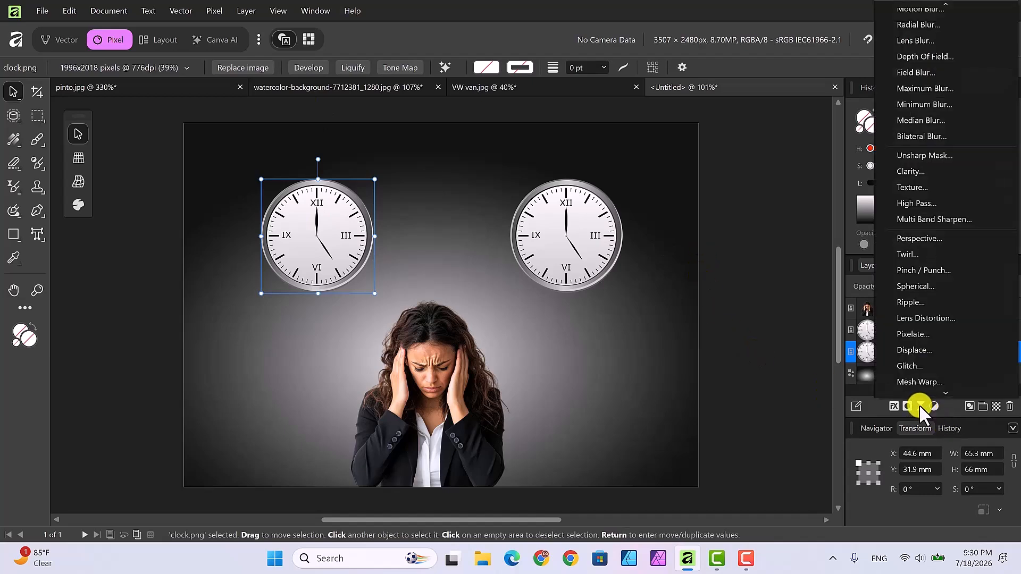
{"action": "left_click", "coordinate": [914, 362]}
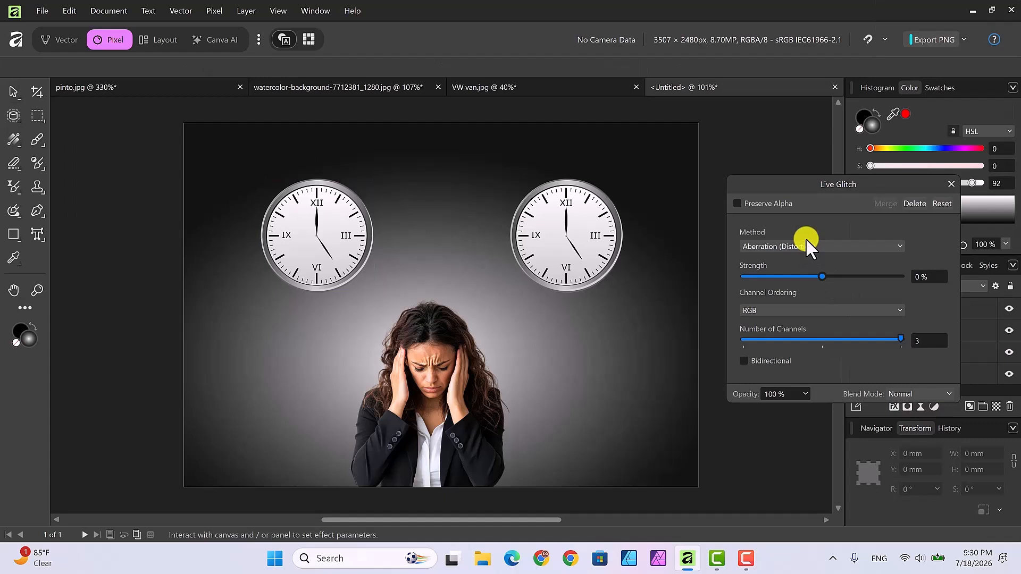
{"action": "left_click", "coordinate": [898, 246]}
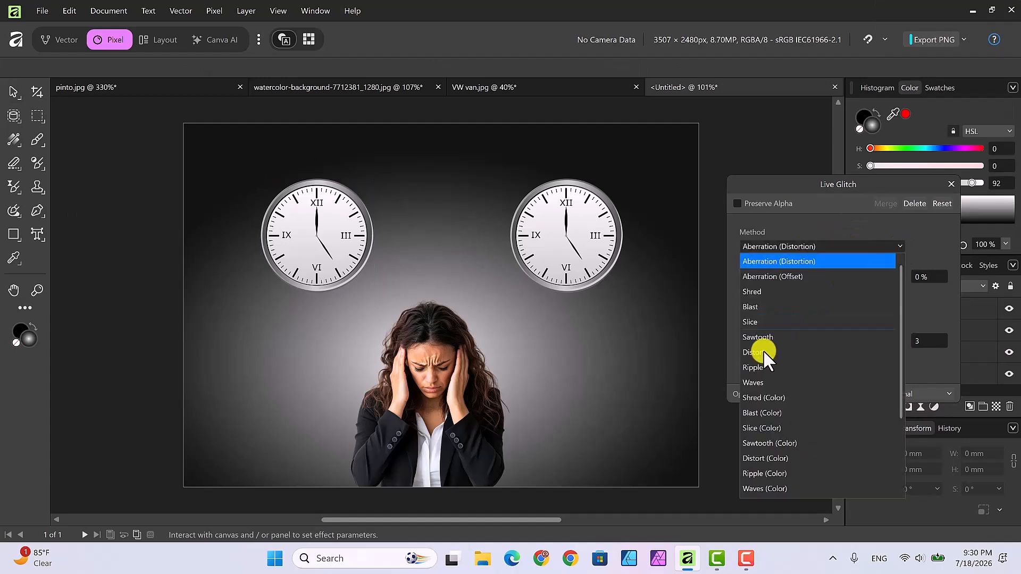
{"action": "left_click", "coordinate": [757, 381]}
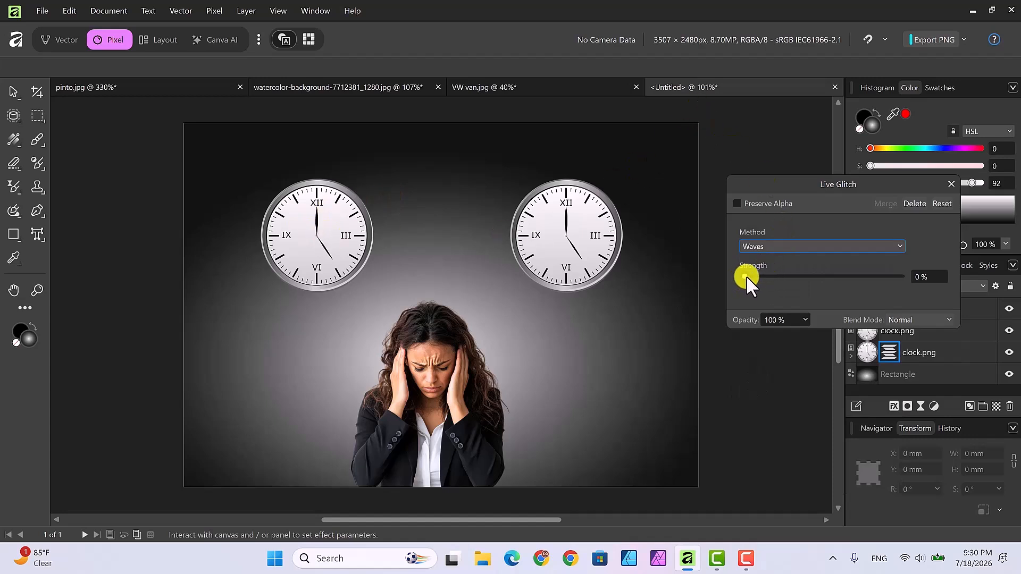
{"action": "left_click_drag", "start_coordinate": [743, 274], "coordinate": [904, 277]}
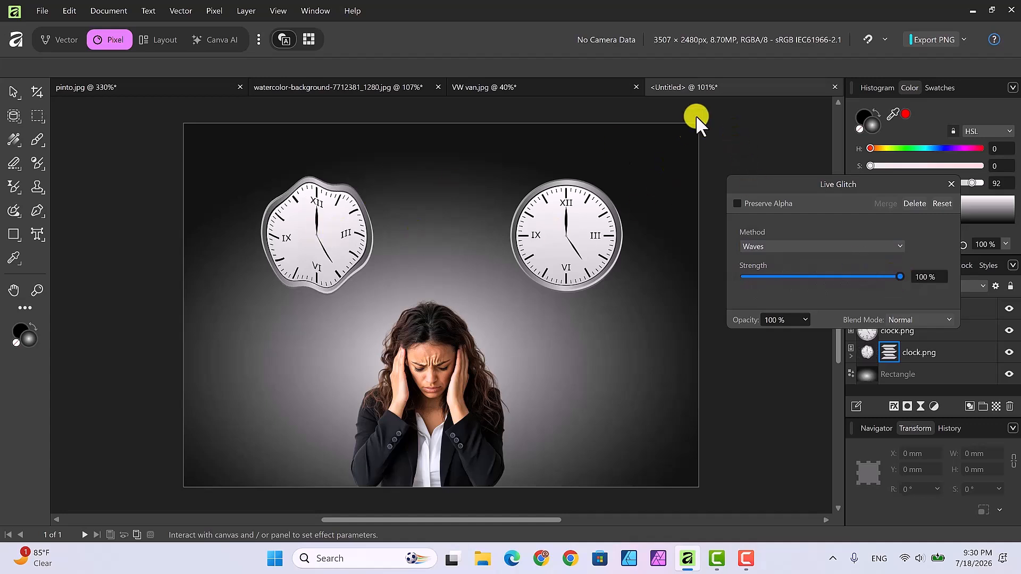
{"action": "left_click", "coordinate": [951, 184]}
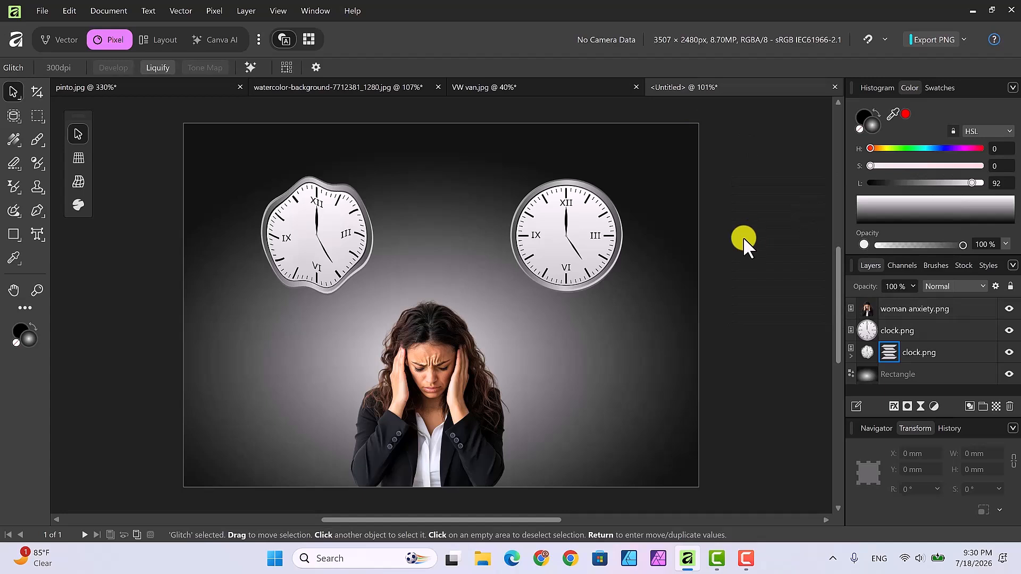
Add a live Glitch filter to the right clock with the Waves method at 100% strength.
{"action": "left_click", "coordinate": [588, 242]}
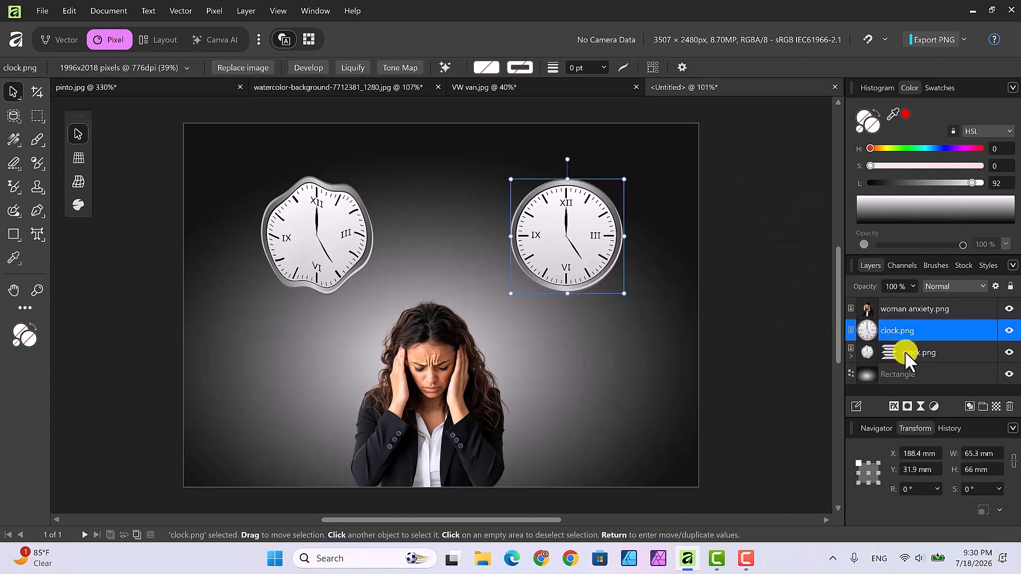
{"action": "left_click", "coordinate": [921, 405]}
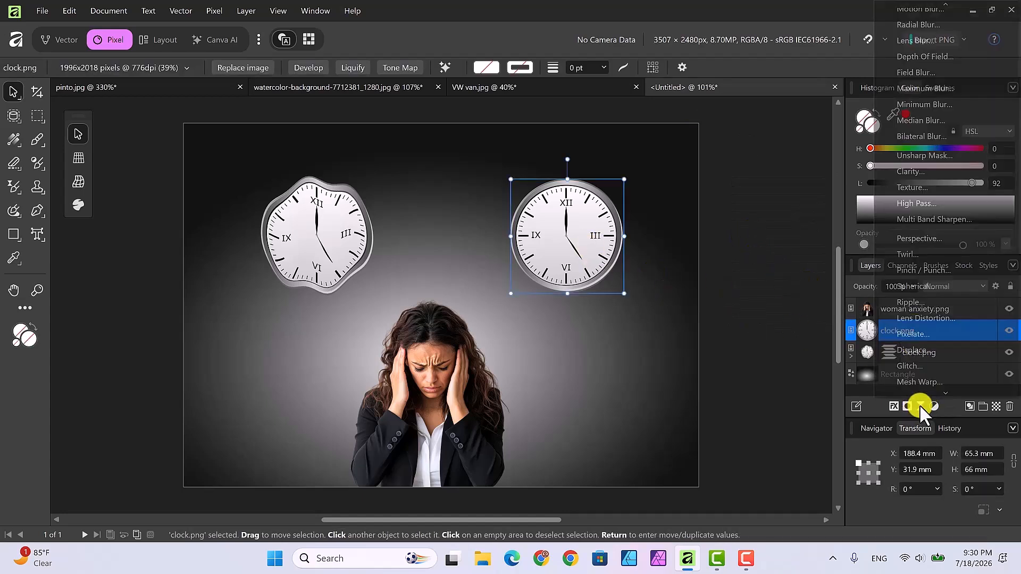
{"action": "left_click", "coordinate": [923, 364]}
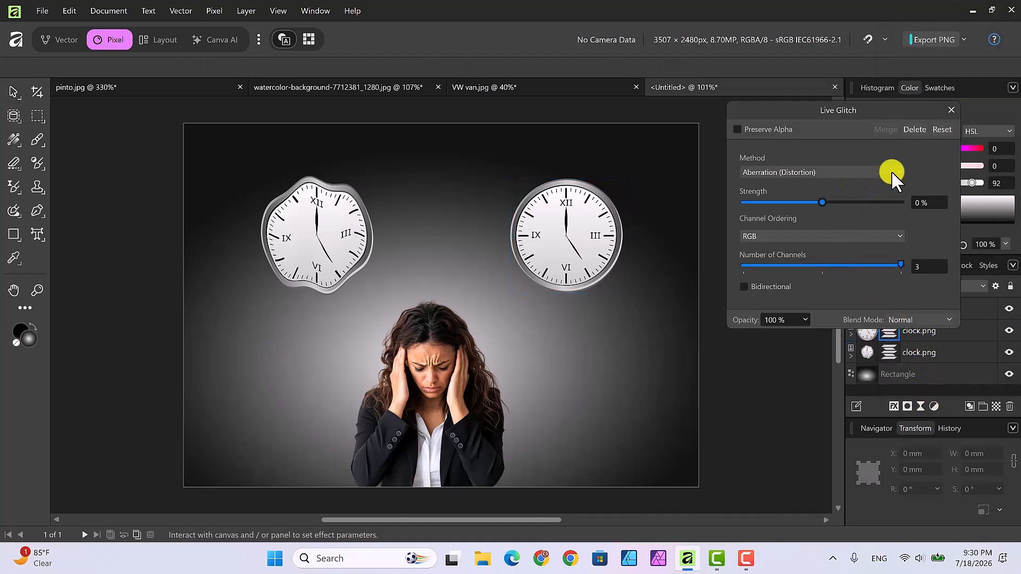
{"action": "left_click", "coordinate": [895, 171]}
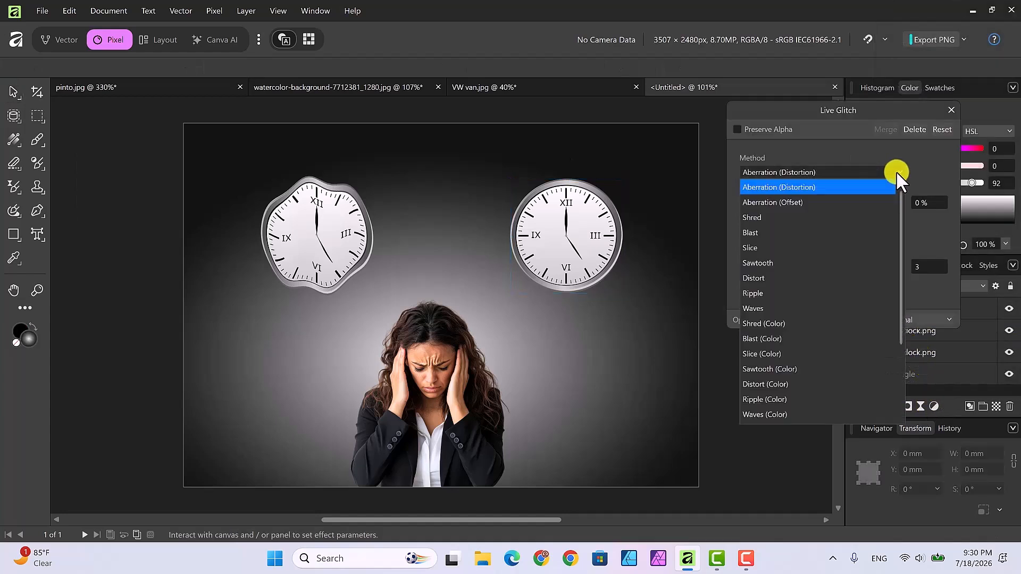
{"action": "left_click", "coordinate": [764, 308]}
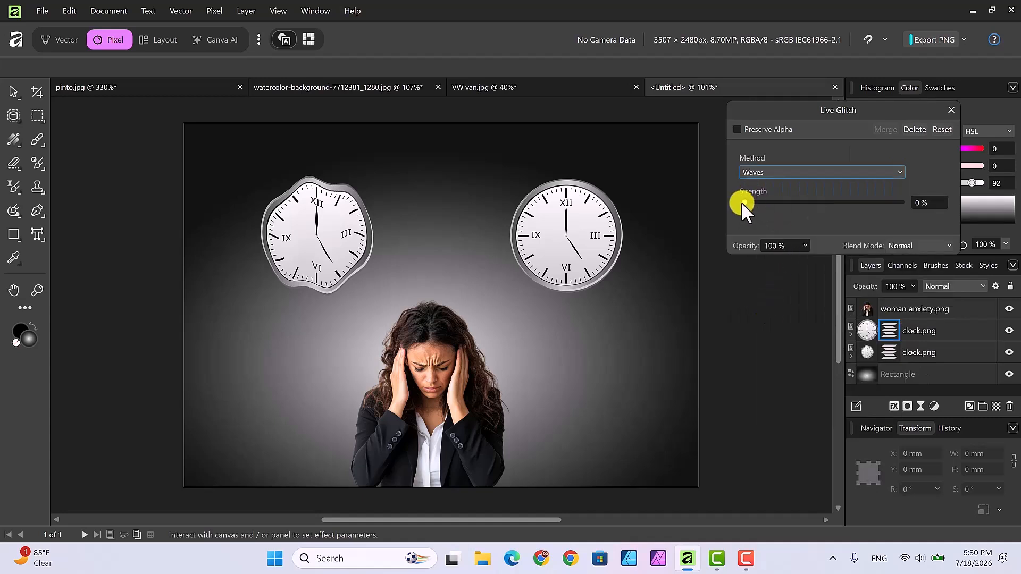
{"action": "left_click_drag", "start_coordinate": [743, 204], "coordinate": [915, 208]}
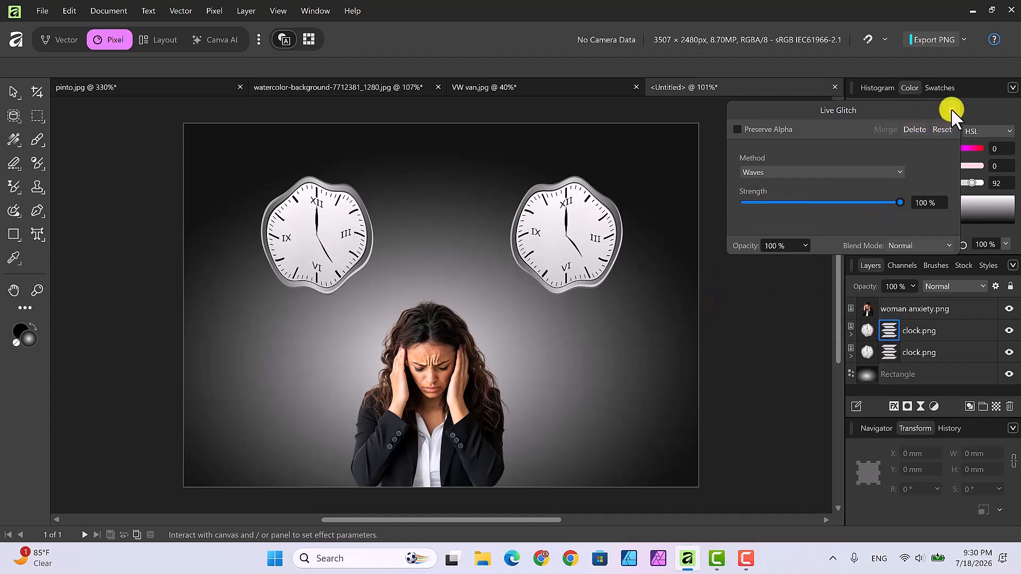
{"action": "left_click", "coordinate": [950, 110]}
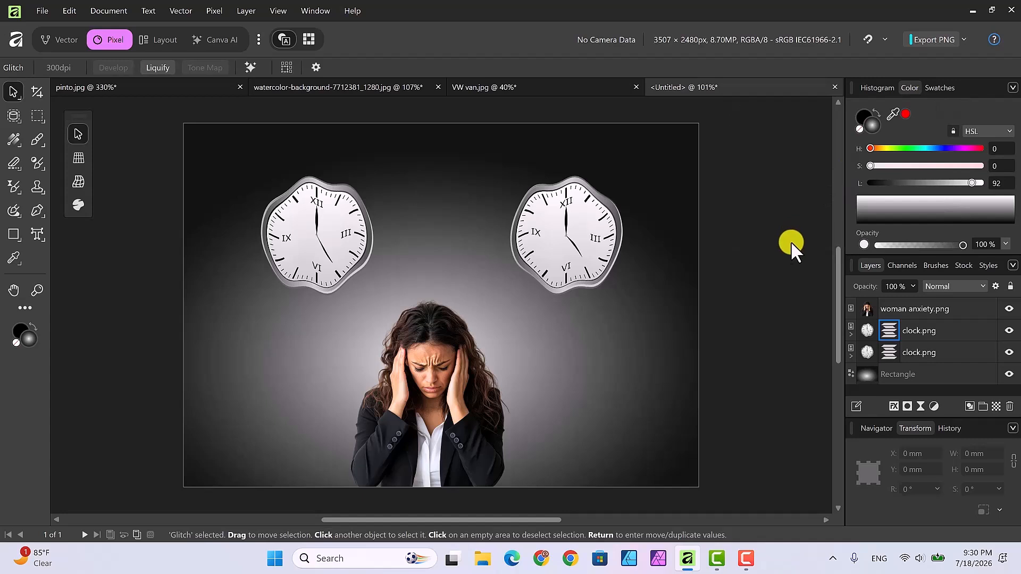
Add a live Glitch filter to the woman image, keeping the Aberration (Distortion) method and setting its strength to 100%.
{"action": "left_click", "coordinate": [434, 383]}
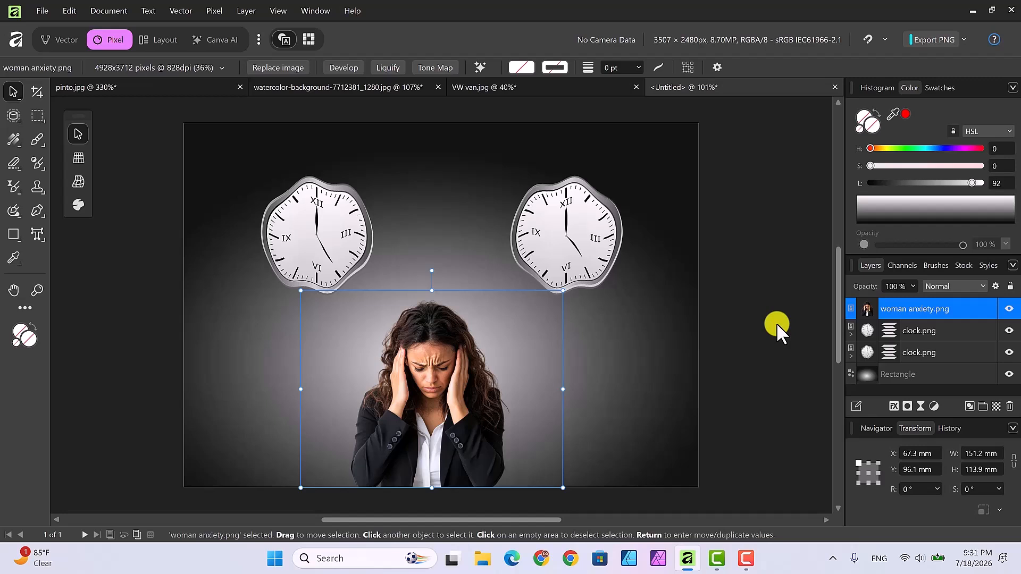
{"action": "left_click", "coordinate": [920, 406]}
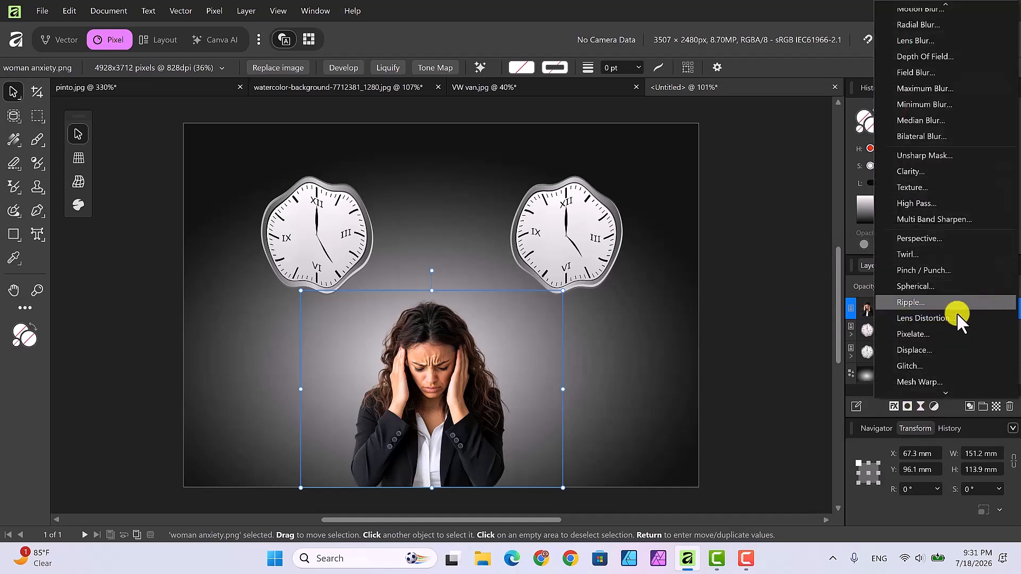
{"action": "left_click", "coordinate": [920, 363]}
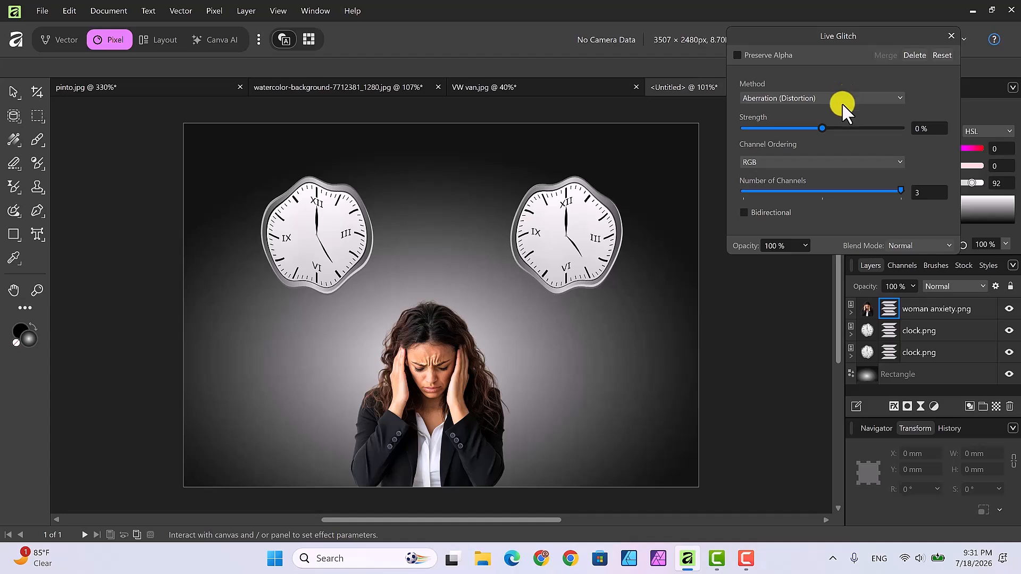
{"action": "left_click_drag", "start_coordinate": [819, 126], "coordinate": [910, 133]}
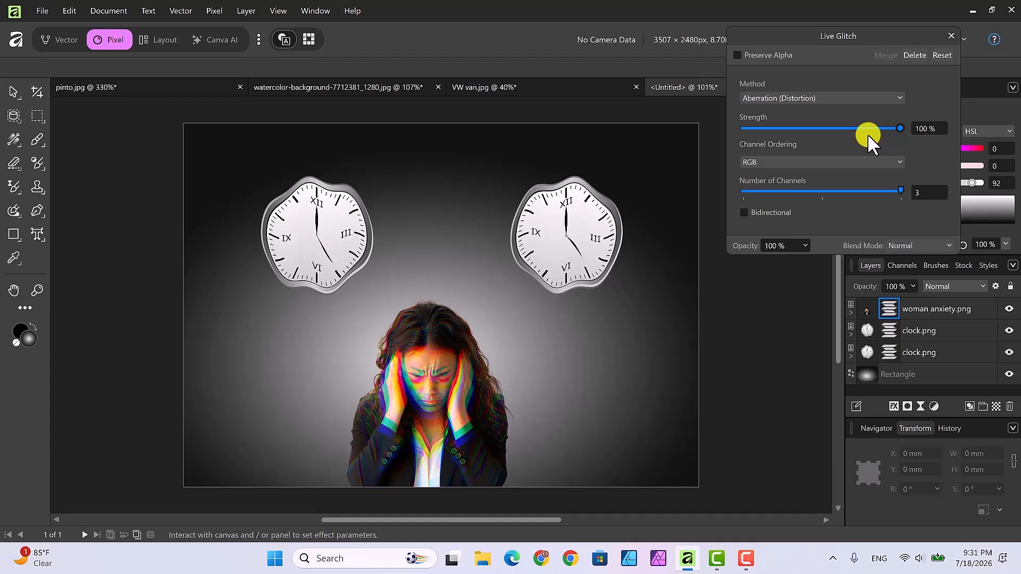
{"action": "left_click", "coordinate": [952, 36]}
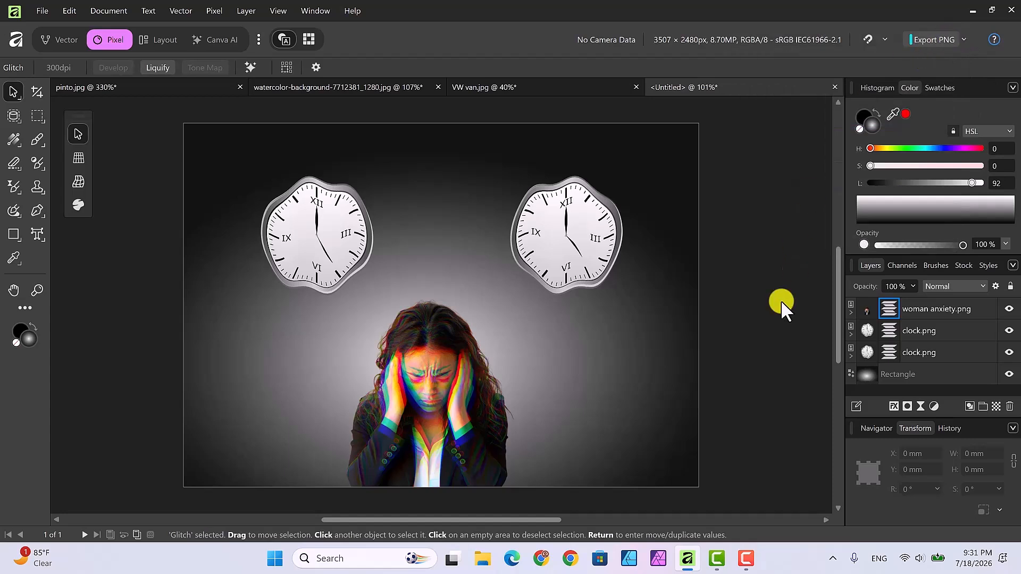
Shift the midpoint of the background rectangle's elliptical gradient to 27% and deselect the rectangle.
{"action": "left_click", "coordinate": [937, 369]}
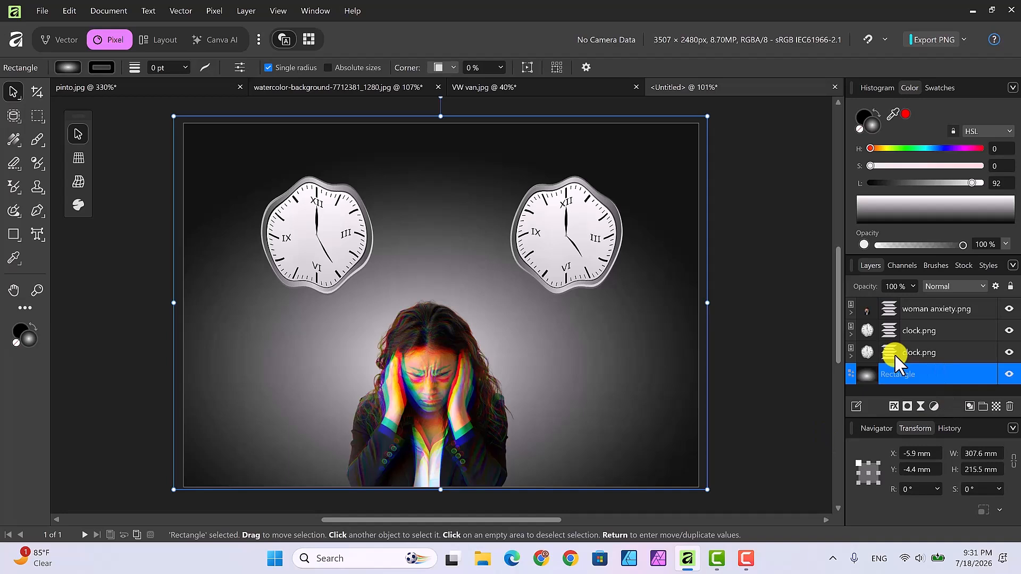
{"action": "left_click", "coordinate": [65, 66]}
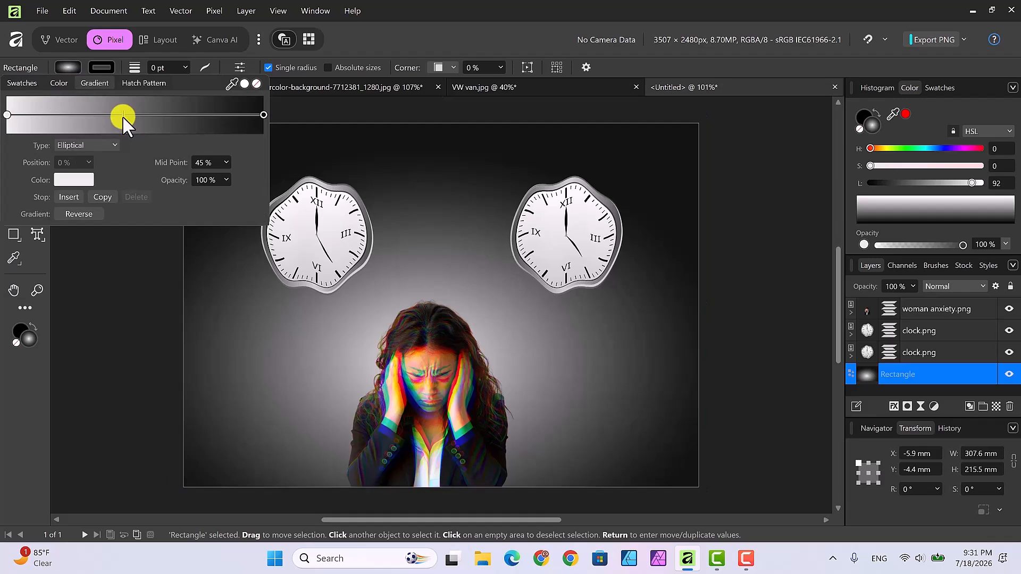
{"action": "left_click_drag", "start_coordinate": [121, 113], "coordinate": [76, 113]}
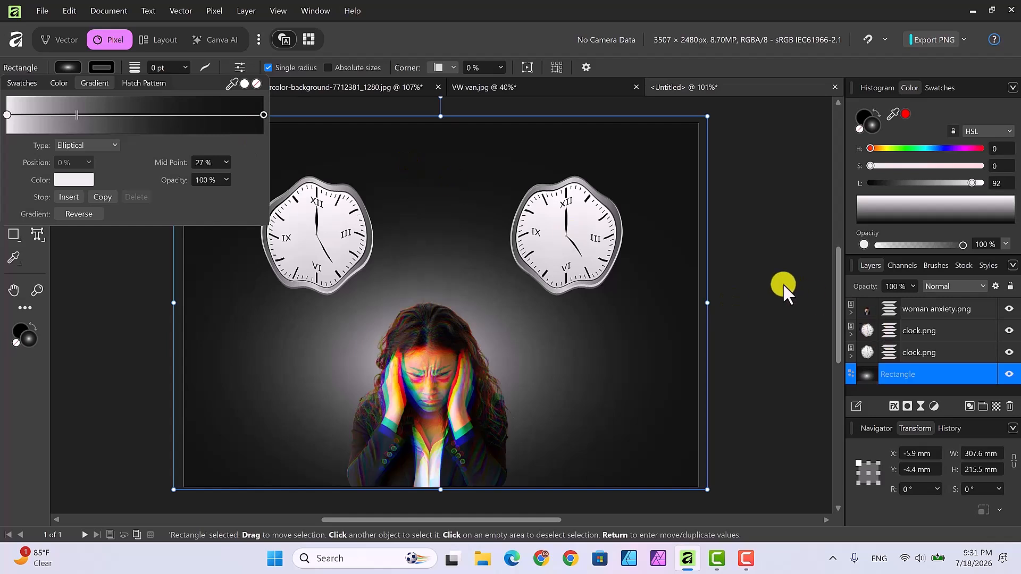
{"action": "key", "text": "v"}
{"action": "left_click", "coordinate": [765, 275]}
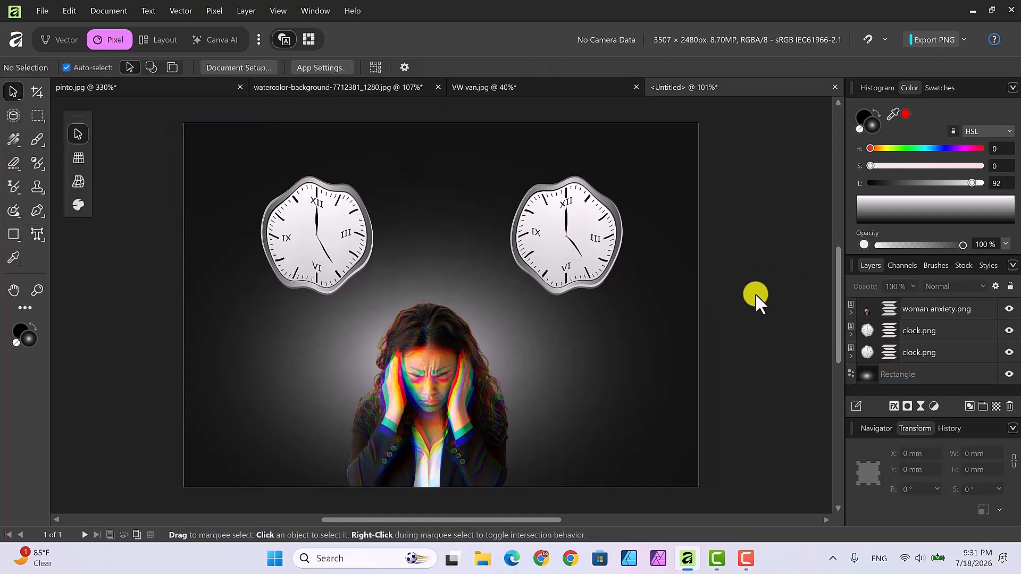